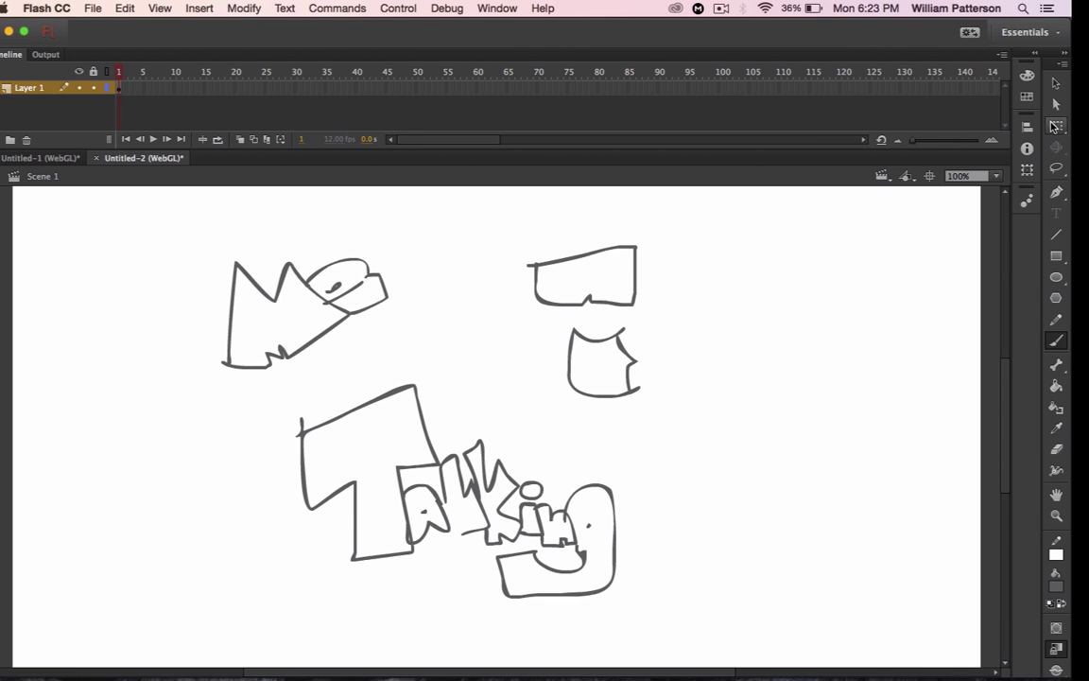
# - Delete all the existing sketches and lettering from the stage
pyautogui.click(1056, 125)
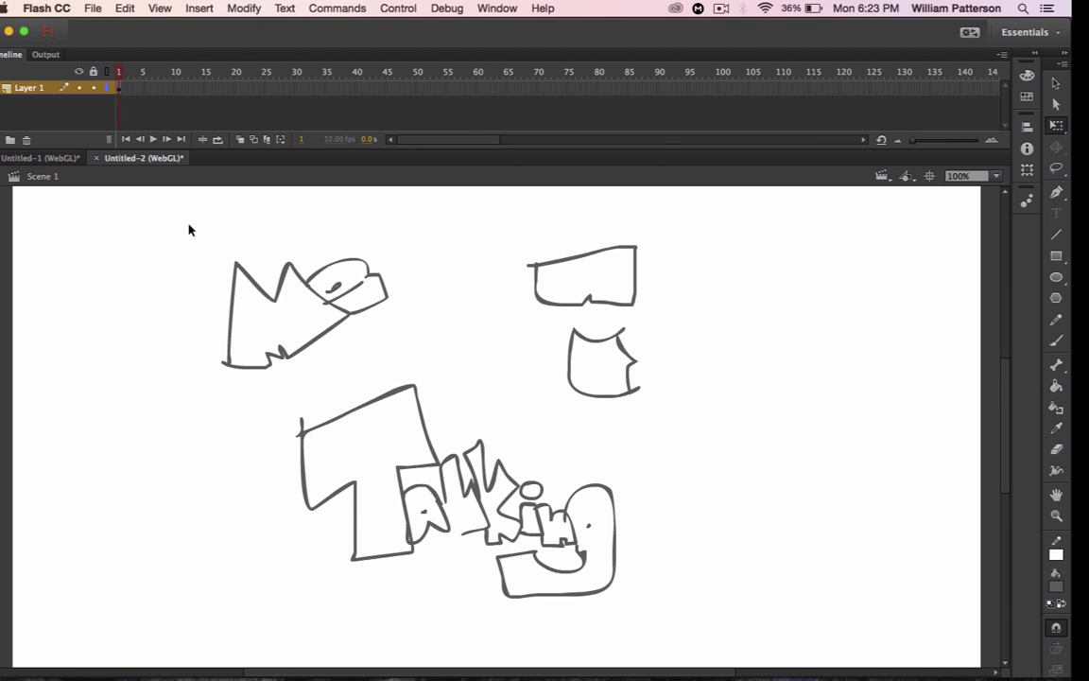
pyautogui.moveTo(184, 224)
pyautogui.mouseDown()
pyautogui.moveTo(372, 307)
pyautogui.moveTo(771, 652)
pyautogui.moveTo(765, 624)
pyautogui.mouseUp()
pyautogui.press('Delete')
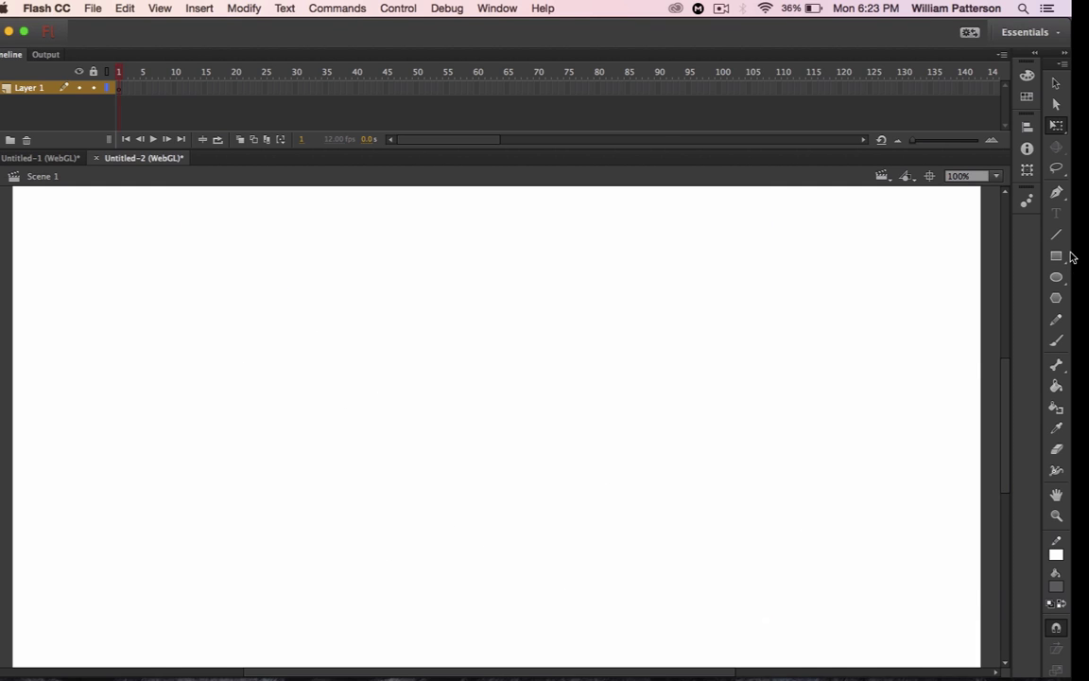
# - Paste the copied portrait photo onto the stage and shrink it until it fits well inside the canvas
pyautogui.click(1055, 341)
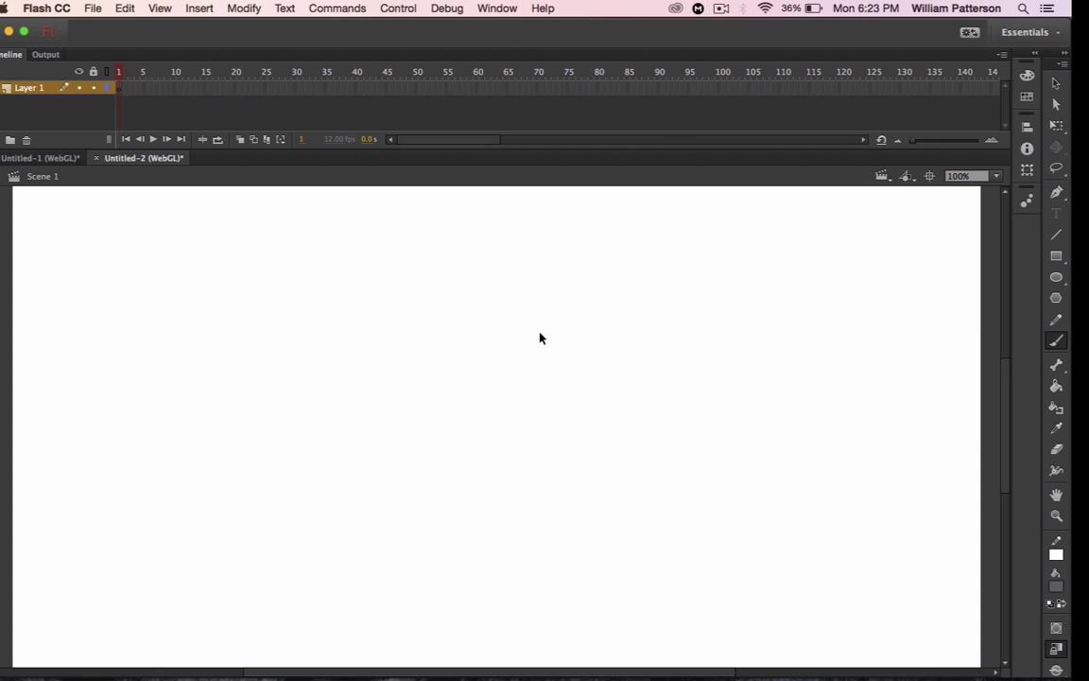
pyautogui.press('super+v')
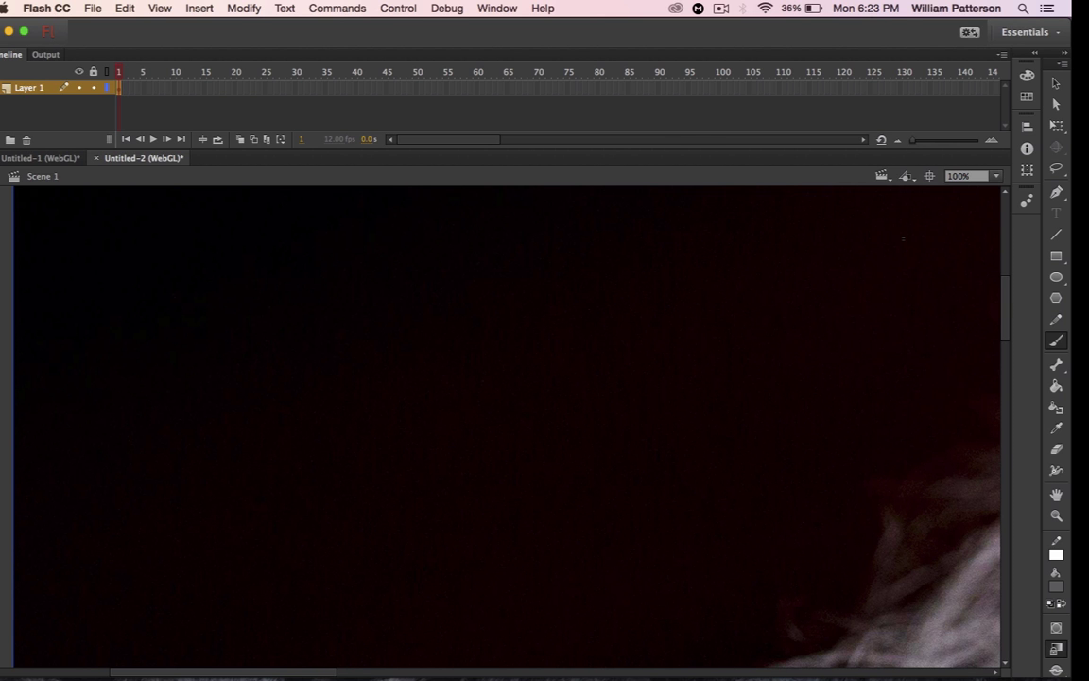
pyautogui.press('super+minus')
pyautogui.press('super+minus')
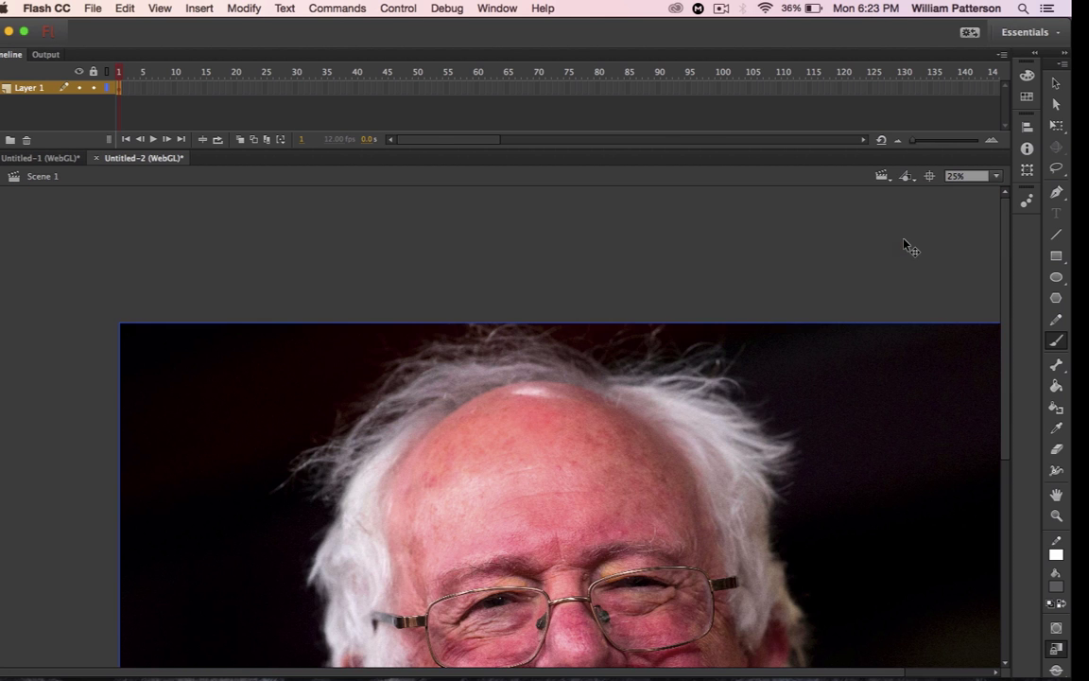
pyautogui.click(1055, 133)
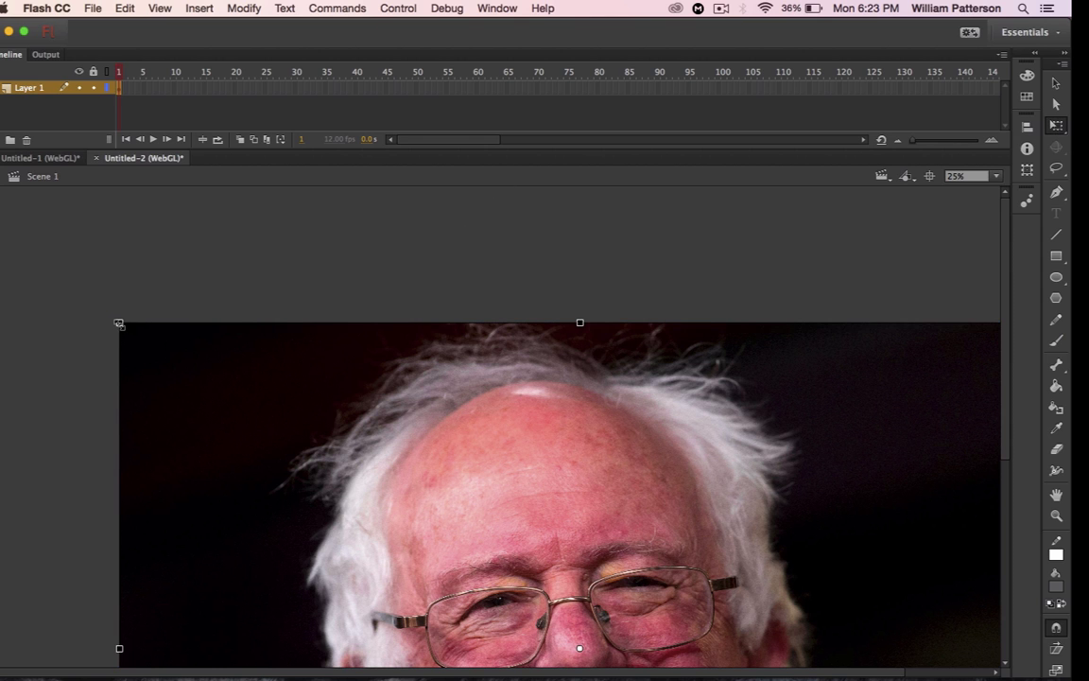
pyautogui.moveTo(118, 323); pyautogui.dragTo(173, 364)
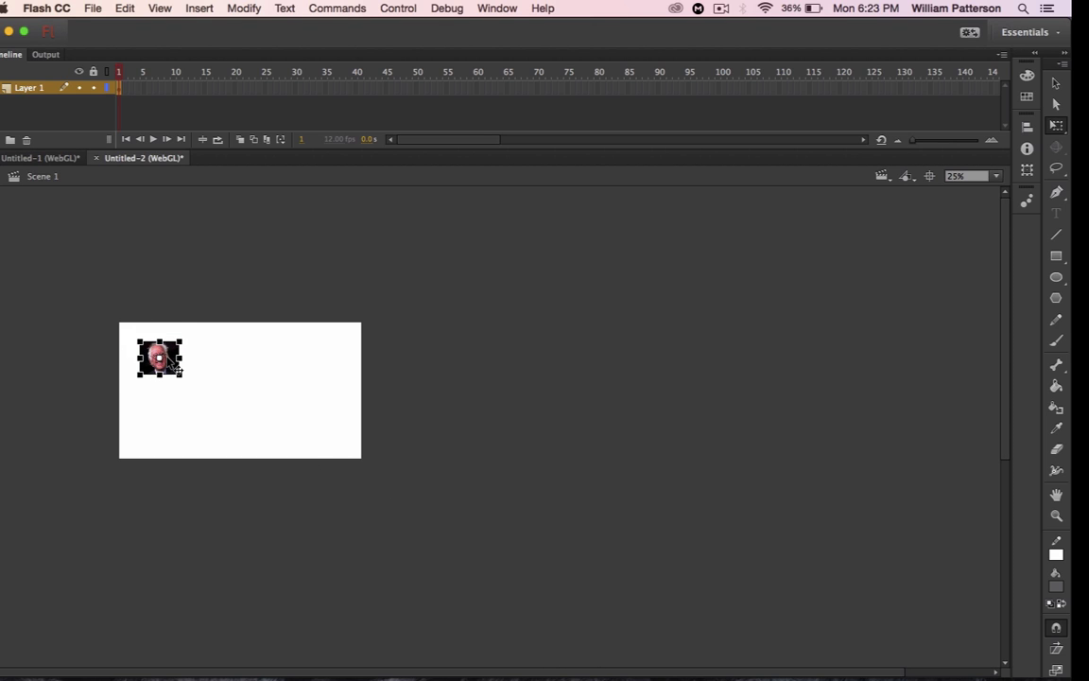
# - Centre the stage, enlarge the portrait photo to fill most of the stage's left half, and deselect it
pyautogui.press('super+equal')
pyautogui.press('super+equal')
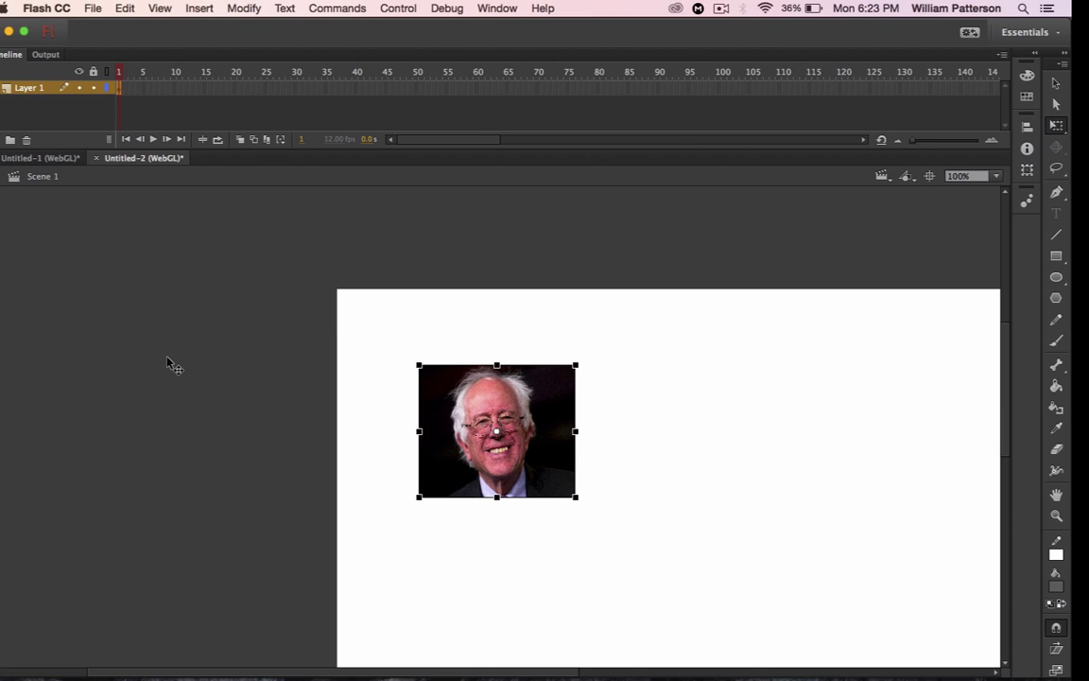
pyautogui.click(929, 176)
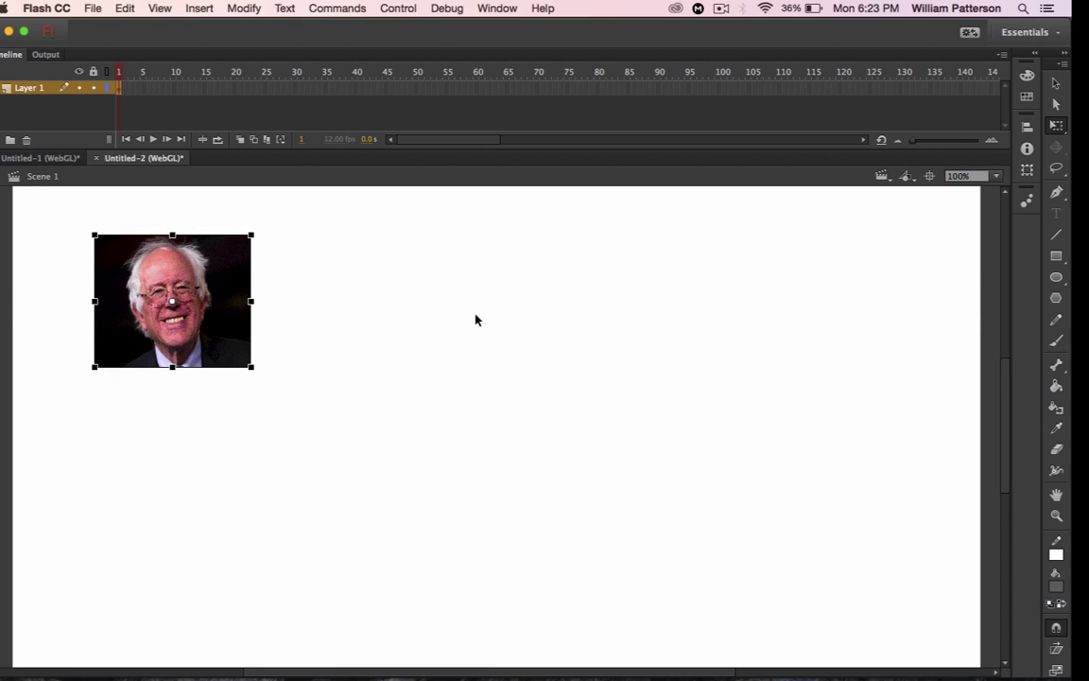
pyautogui.moveTo(251, 367); pyautogui.dragTo(303, 428)
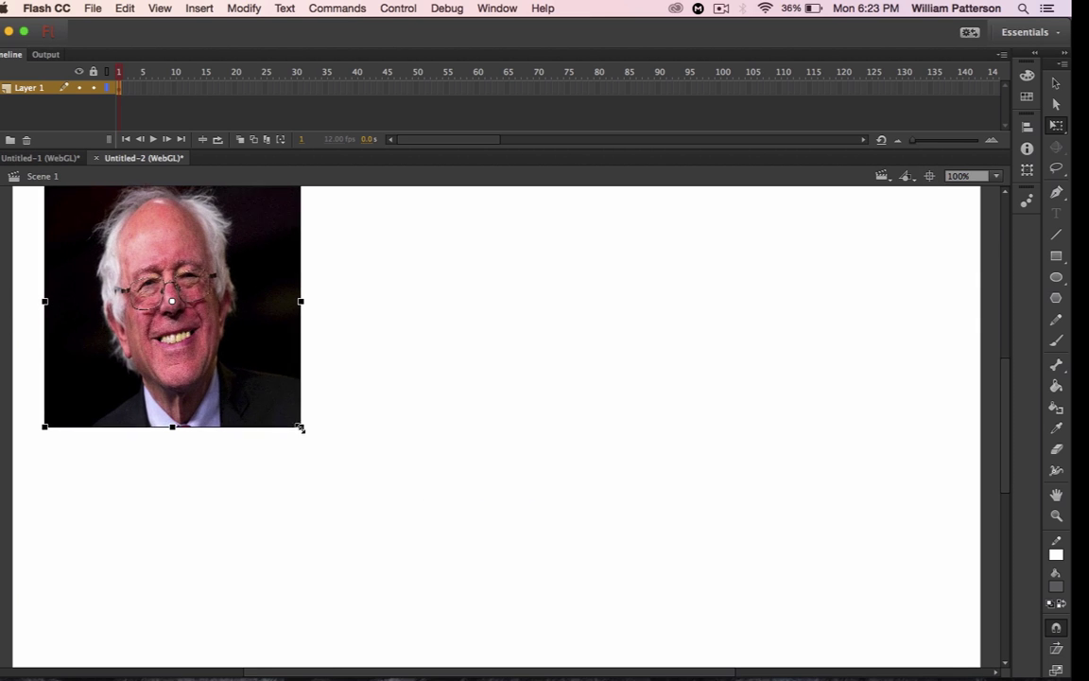
pyautogui.moveTo(230, 343); pyautogui.dragTo(269, 425)
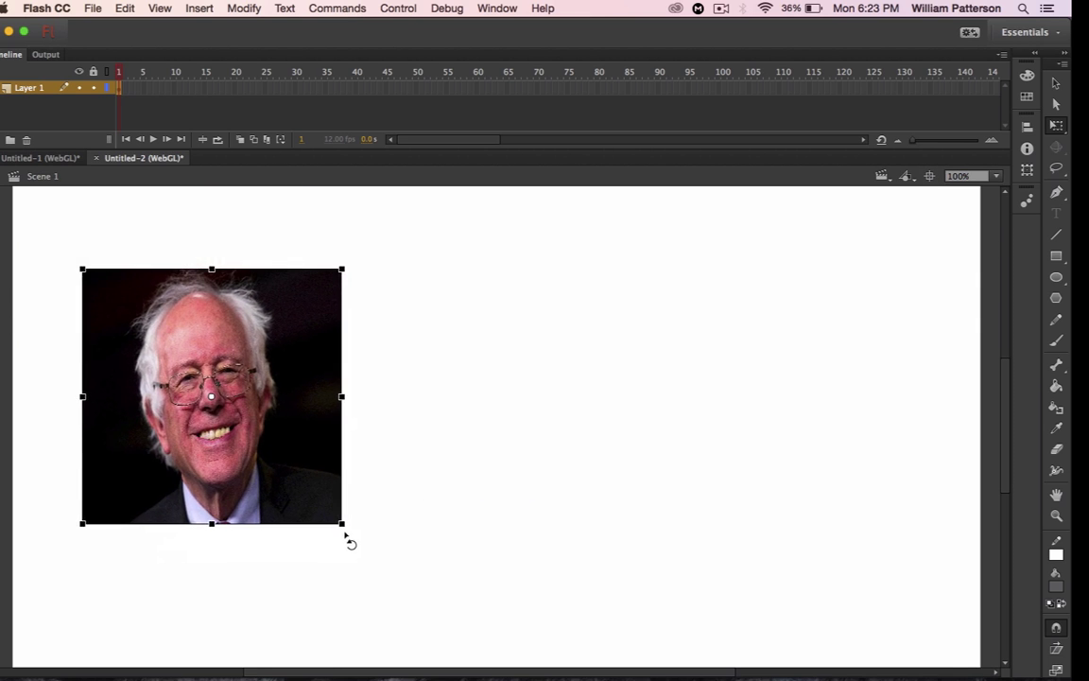
pyautogui.moveTo(343, 522); pyautogui.dragTo(423, 580)
pyautogui.moveTo(283, 470); pyautogui.dragTo(307, 470)
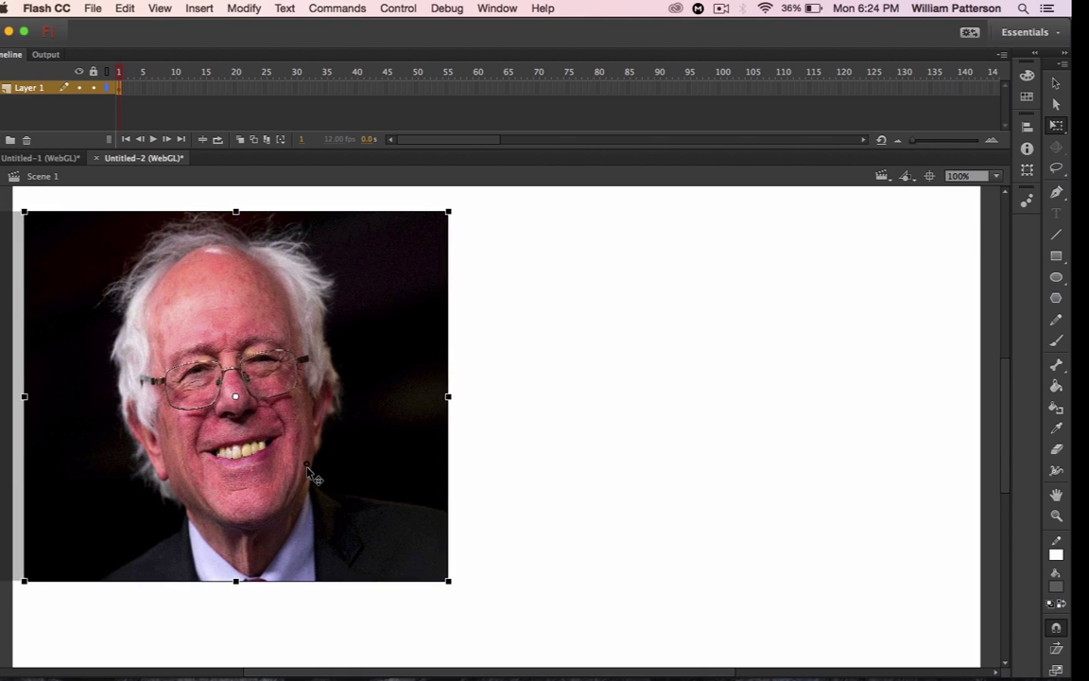
pyautogui.click(486, 433)
# - Brush a head outline beside the photo, with a rounded cranium over a wider jaw, and erase the line dividing them
pyautogui.click(1056, 340)
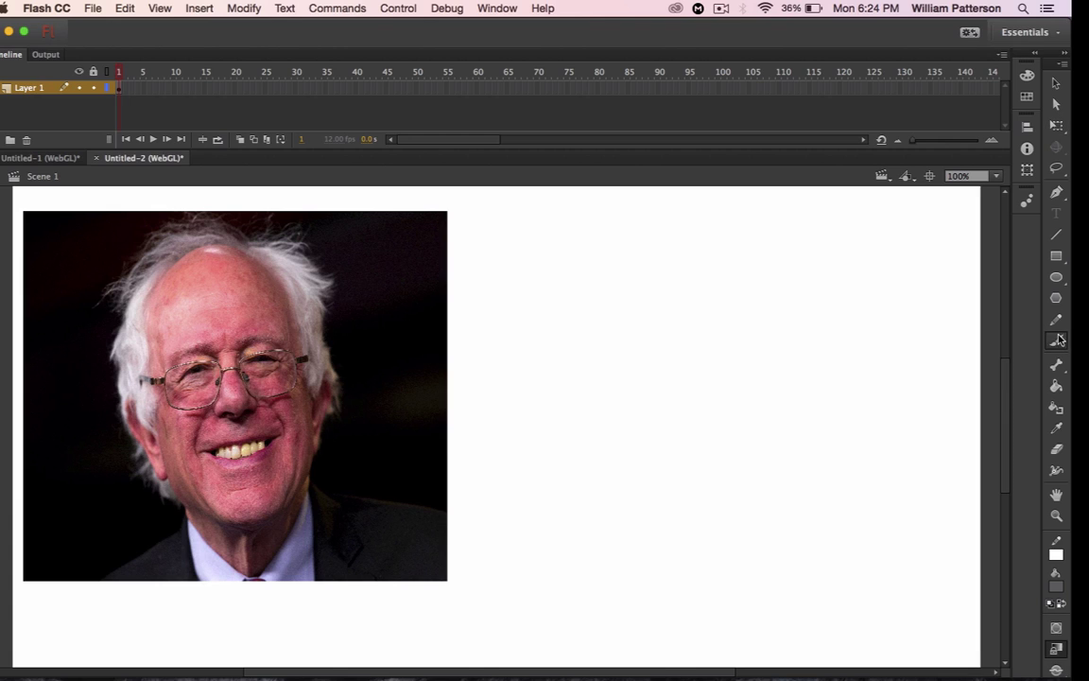
pyautogui.moveTo(583, 386); pyautogui.dragTo(712, 464)
pyautogui.moveTo(687, 324)
pyautogui.mouseDown()
pyautogui.moveTo(734, 302)
pyautogui.moveTo(712, 325)
pyautogui.mouseUp()
pyautogui.press('super+z')
pyautogui.press('super+z')
pyautogui.moveTo(710, 255); pyautogui.dragTo(710, 247)
pyautogui.press('super+z')
pyautogui.moveTo(625, 358)
pyautogui.mouseDown()
pyautogui.moveTo(614, 258)
pyautogui.moveTo(656, 224)
pyautogui.moveTo(697, 216)
pyautogui.moveTo(753, 273)
pyautogui.moveTo(693, 370)
pyautogui.moveTo(625, 364)
pyautogui.moveTo(627, 457)
pyautogui.moveTo(661, 481)
pyautogui.moveTo(760, 477)
pyautogui.moveTo(784, 372)
pyautogui.moveTo(772, 333)
pyautogui.mouseUp()
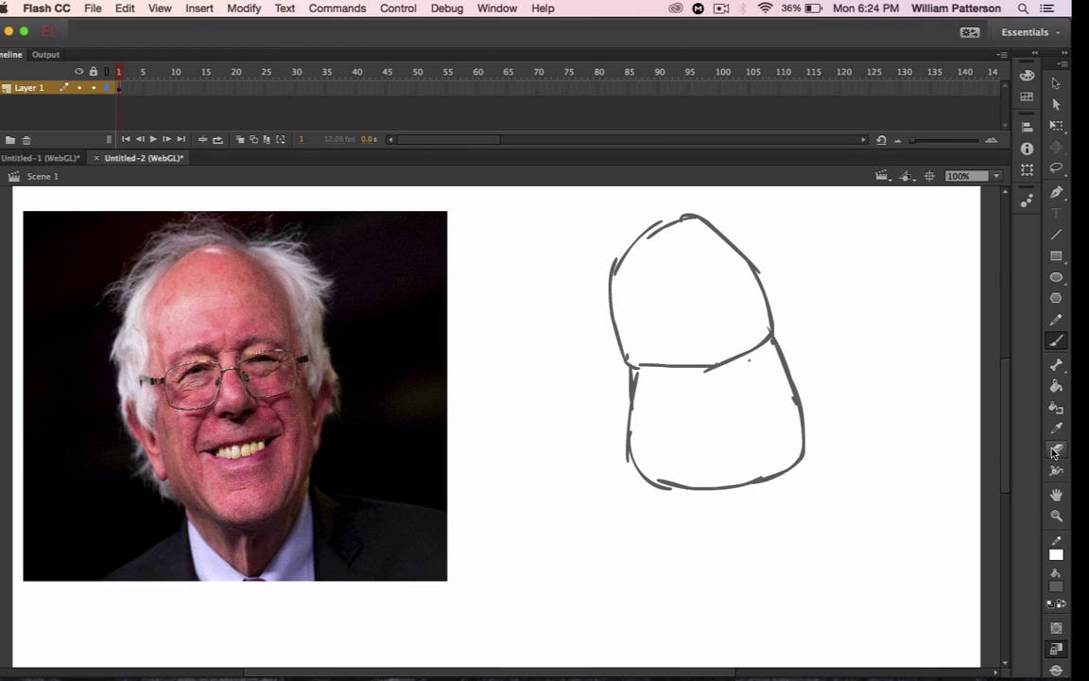
pyautogui.press('e')
pyautogui.moveTo(642, 358)
pyautogui.mouseDown()
pyautogui.moveTo(656, 376)
pyautogui.moveTo(668, 354)
pyautogui.moveTo(682, 379)
pyautogui.moveTo(709, 343)
pyautogui.moveTo(719, 375)
pyautogui.moveTo(739, 333)
pyautogui.moveTo(753, 369)
pyautogui.mouseUp()
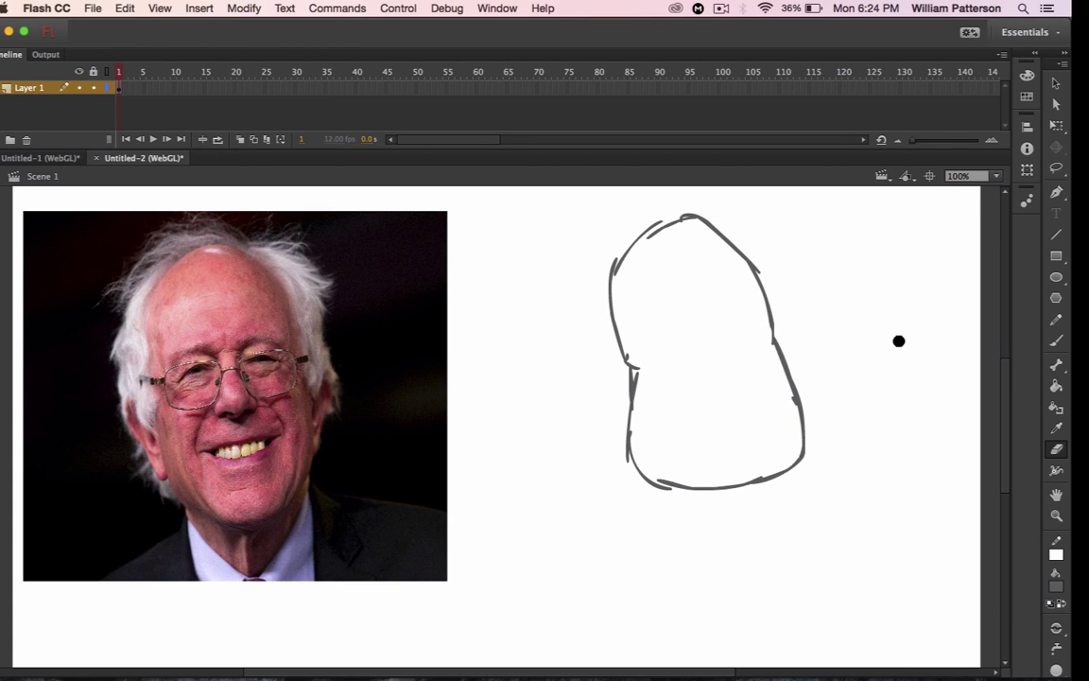
# - Draw a narrow ear on each side of the head outline with the Brush tool
pyautogui.click(1057, 341)
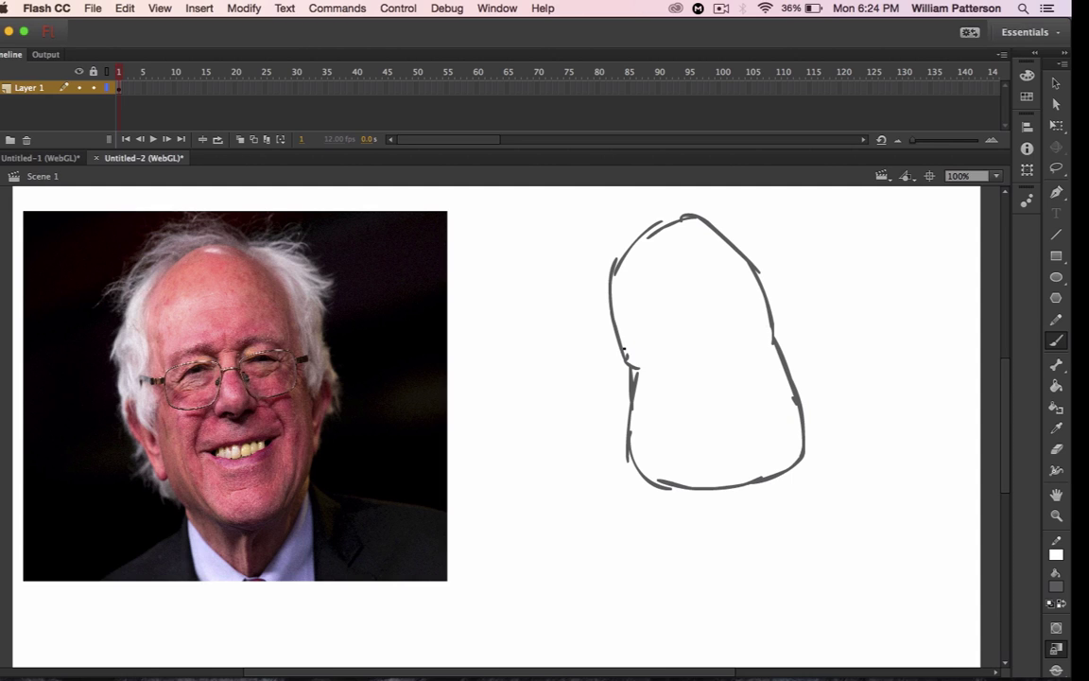
pyautogui.moveTo(624, 342)
pyautogui.mouseDown()
pyautogui.moveTo(610, 351)
pyautogui.moveTo(615, 404)
pyautogui.moveTo(626, 390)
pyautogui.mouseUp()
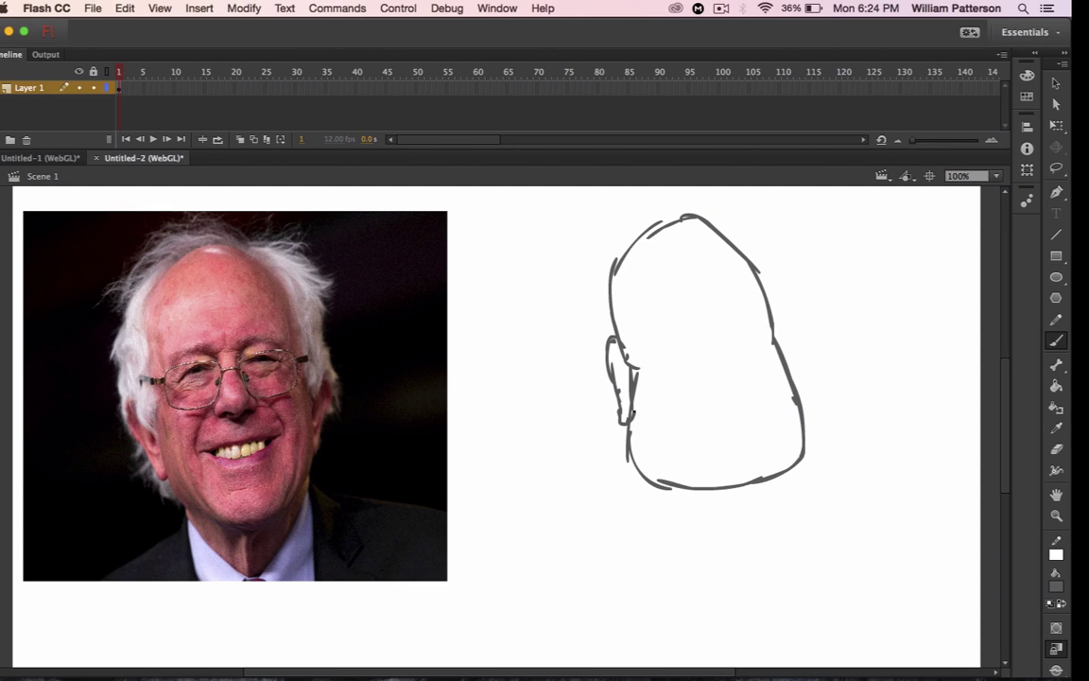
pyautogui.moveTo(774, 309)
pyautogui.mouseDown()
pyautogui.moveTo(787, 312)
pyautogui.moveTo(804, 387)
pyautogui.mouseUp()
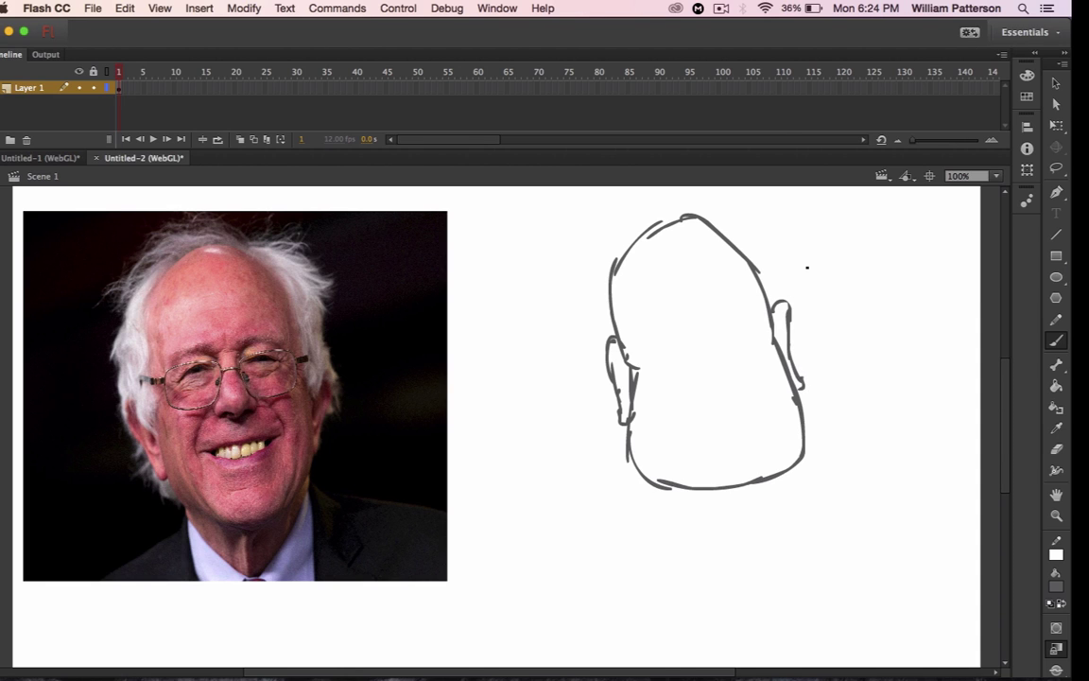
pyautogui.click(720, 9)
pyautogui.click(660, 574)
pyautogui.click(860, 648)
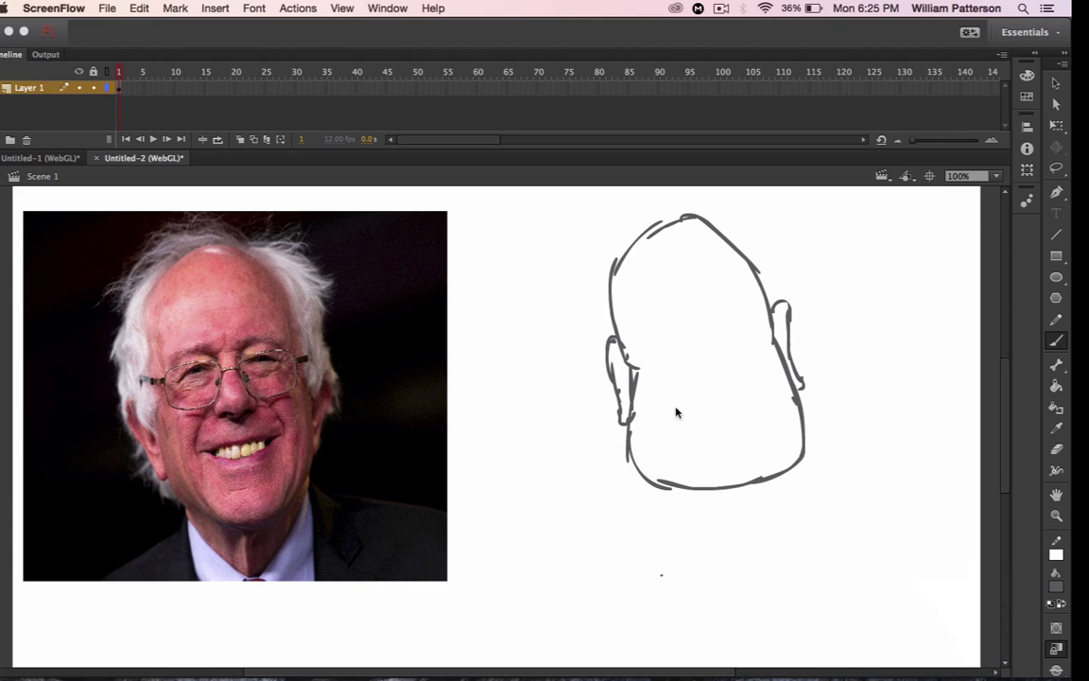
pyautogui.click(639, 431)
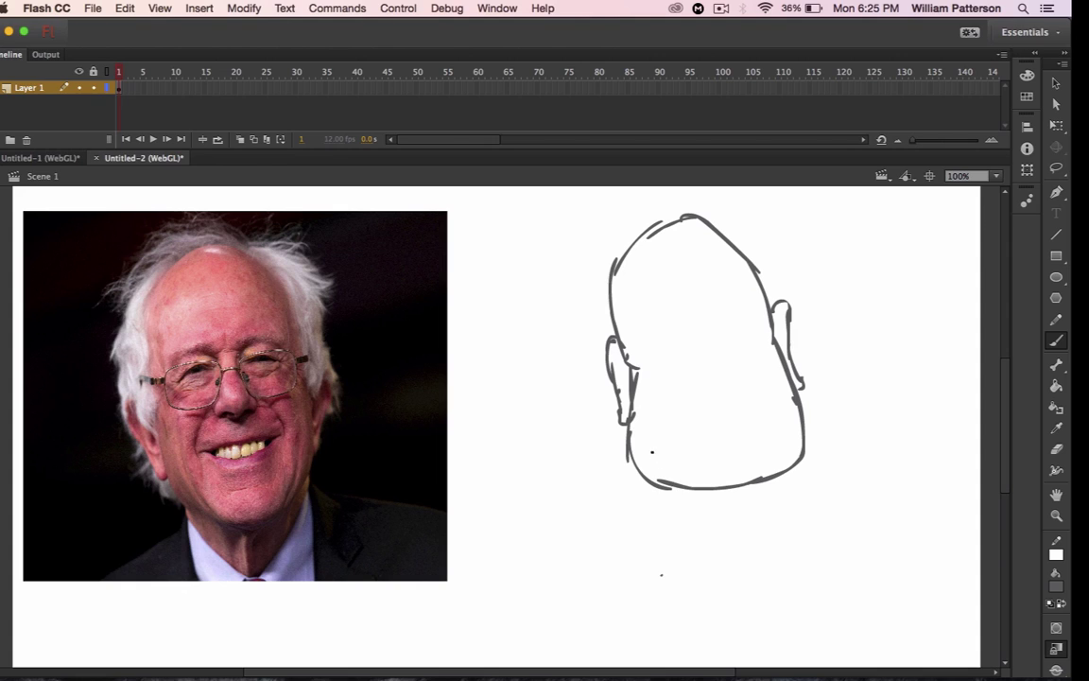
# - Draw a slanted cheek line on each side of the lower face and a short curved crease above the chin
pyautogui.moveTo(652, 438); pyautogui.dragTo(677, 488)
pyautogui.moveTo(779, 433); pyautogui.dragTo(764, 472)
pyautogui.moveTo(696, 477); pyautogui.dragTo(745, 474)
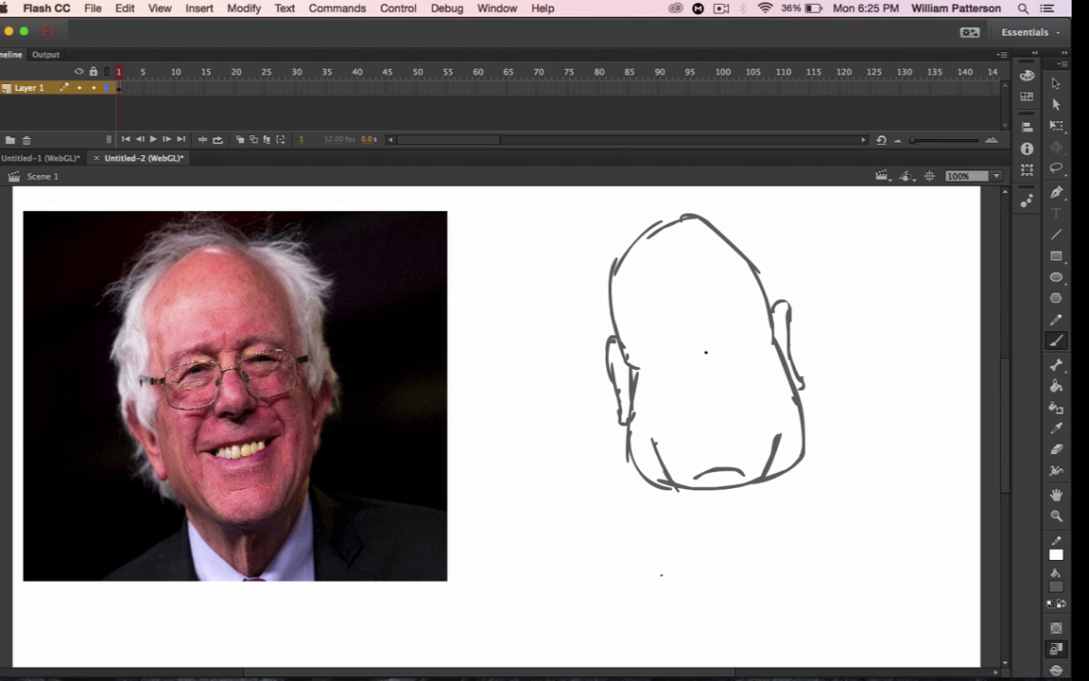
# - Draw the nose in the middle of the face with two bridge lines and curved nostrils, undoing the strokes that miss
pyautogui.moveTo(688, 354); pyautogui.dragTo(688, 384)
pyautogui.moveTo(721, 347); pyautogui.dragTo(721, 373)
pyautogui.press('super+z')
pyautogui.press('super+z')
pyautogui.moveTo(689, 349); pyautogui.dragTo(699, 379)
pyautogui.click(721, 323)
pyautogui.press('super+z')
pyautogui.moveTo(717, 348)
pyautogui.mouseDown()
pyautogui.moveTo(712, 377)
pyautogui.moveTo(691, 391)
pyautogui.mouseUp()
pyautogui.press('super+z')
pyautogui.moveTo(696, 373)
pyautogui.mouseDown()
pyautogui.moveTo(694, 390)
pyautogui.moveTo(725, 395)
pyautogui.mouseUp()
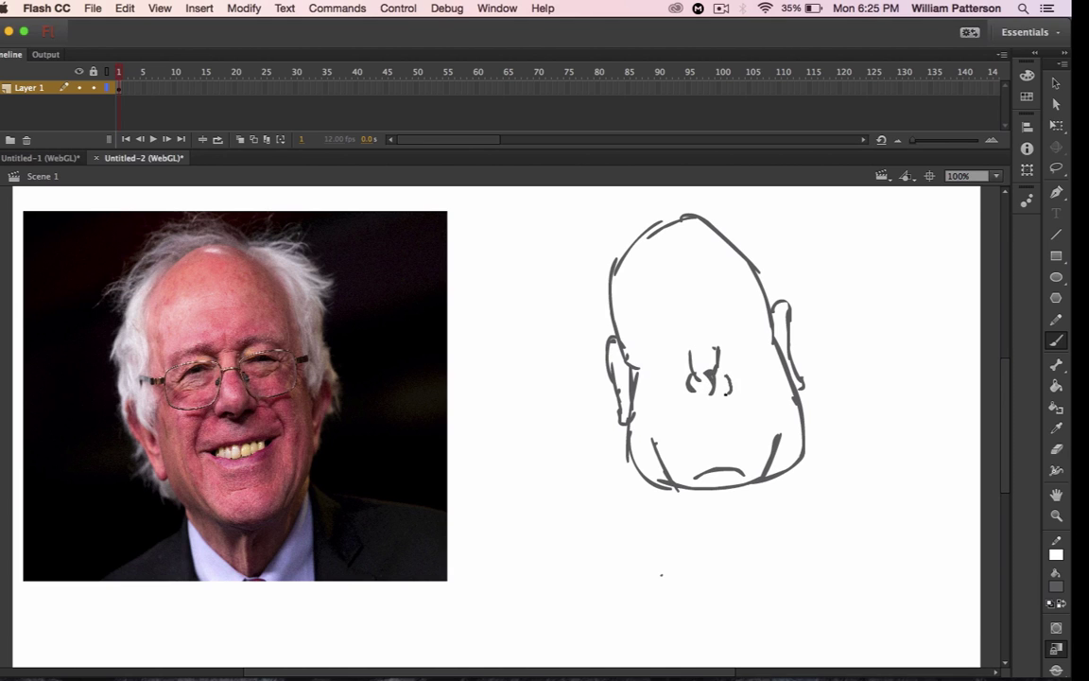
pyautogui.click(720, 7)
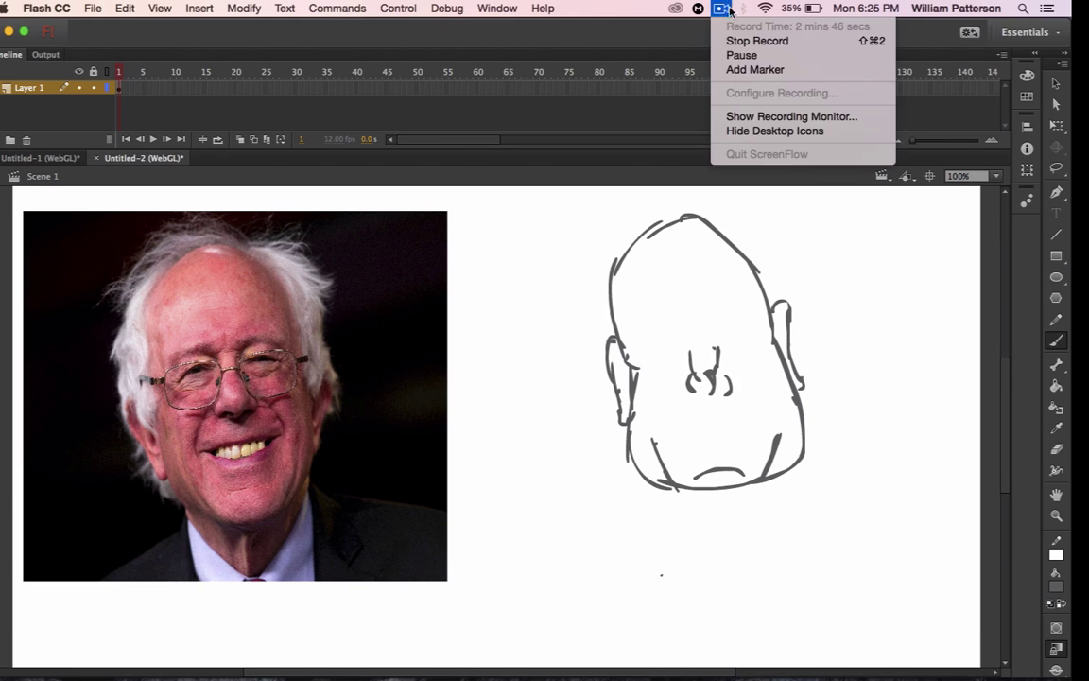
pyautogui.click(742, 55)
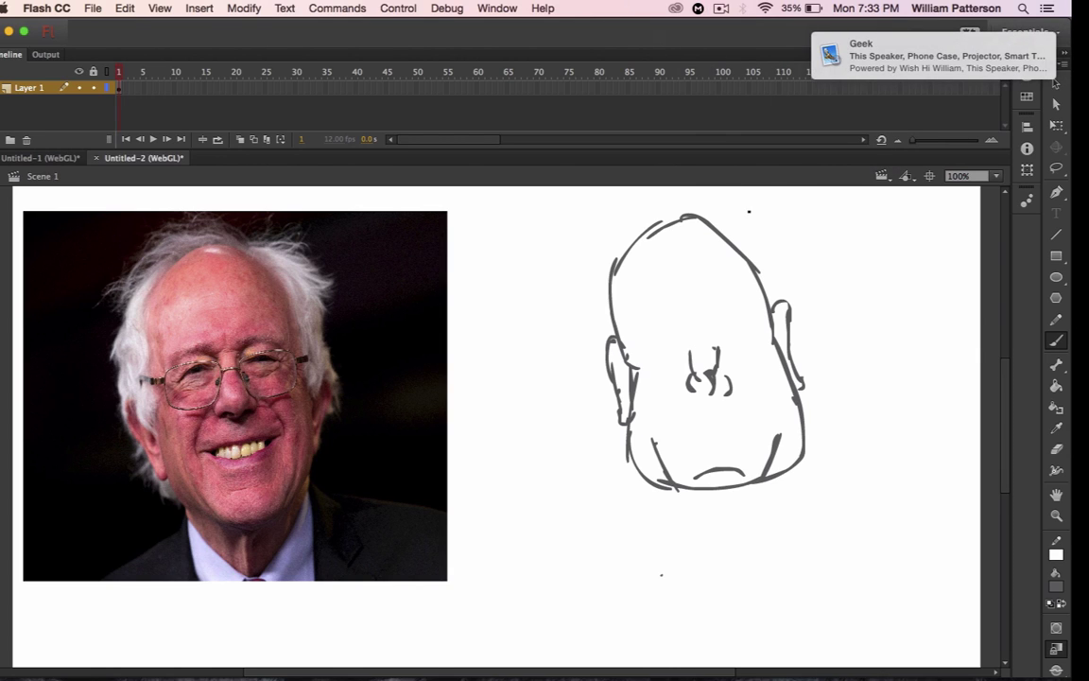
# - Erase the excess ink inside the nose and brush an open, smiling mouth with a lower lip beneath it
pyautogui.press('e')
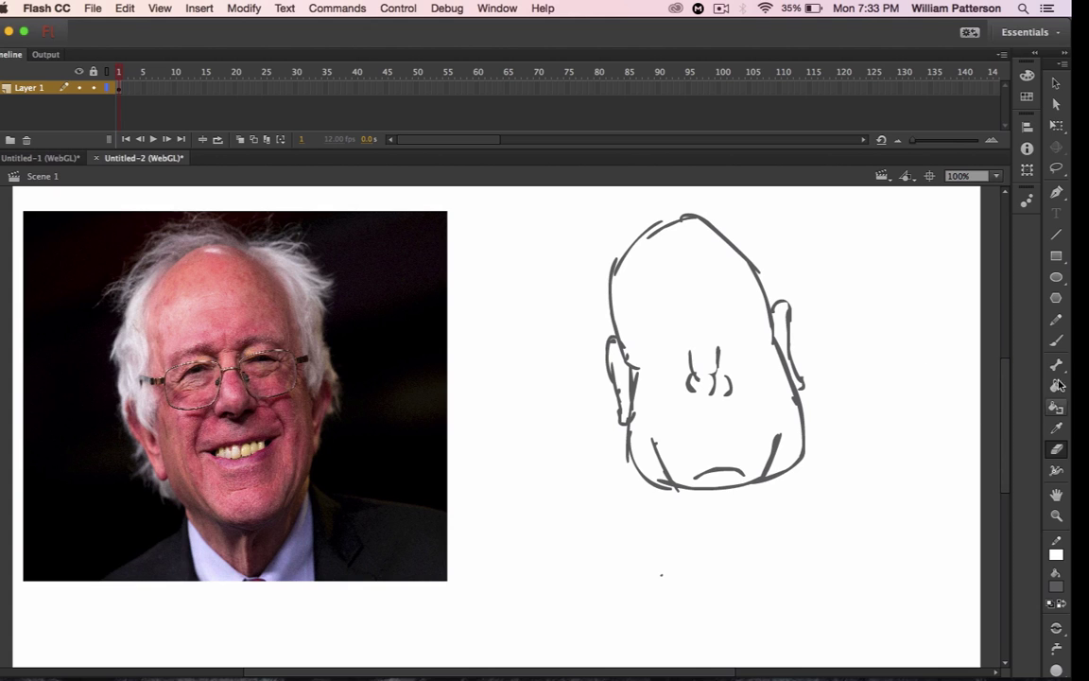
pyautogui.press('b')
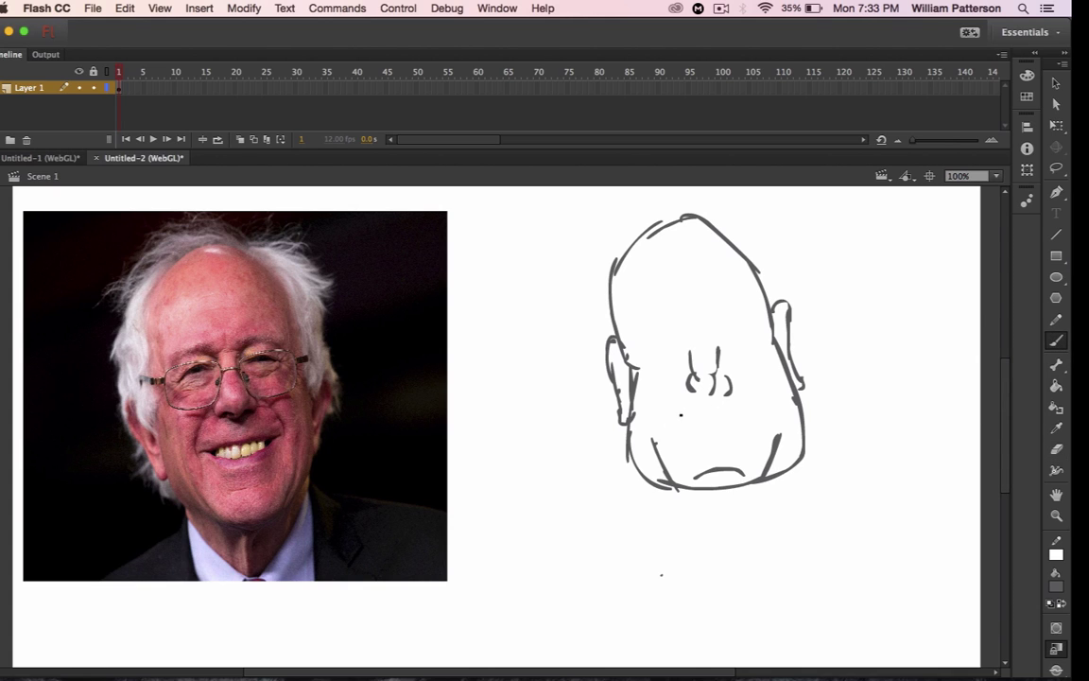
pyautogui.moveTo(676, 417); pyautogui.dragTo(751, 410)
pyautogui.moveTo(689, 425); pyautogui.dragTo(743, 431)
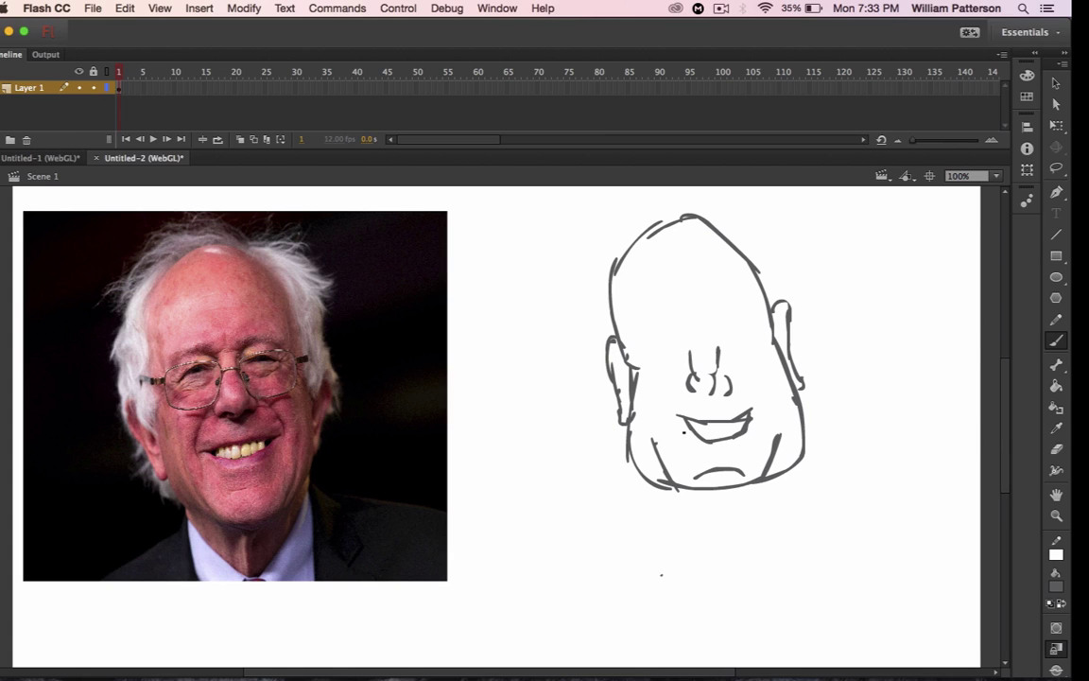
pyautogui.moveTo(684, 424)
pyautogui.mouseDown()
pyautogui.moveTo(705, 453)
pyautogui.moveTo(757, 428)
pyautogui.mouseUp()
# - Draw the dividing lines between the teeth, redoing the misplaced ones, and add the glasses' arms beside both ears
pyautogui.moveTo(707, 421); pyautogui.dragTo(718, 438)
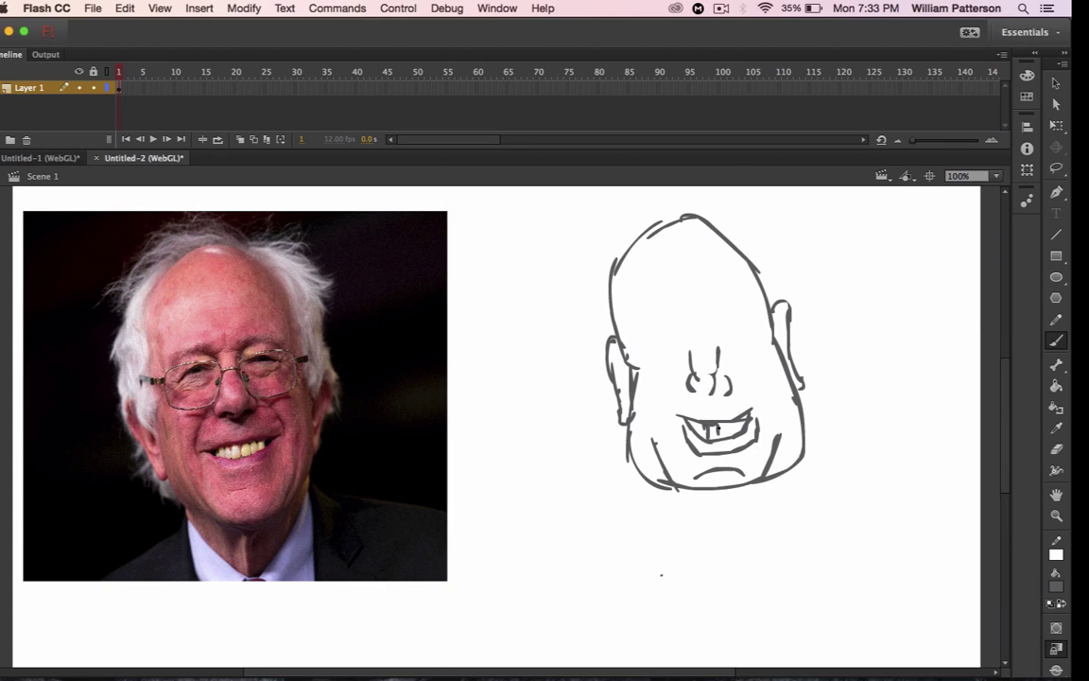
pyautogui.press('super+z')
pyautogui.press('super+z')
pyautogui.moveTo(717, 424)
pyautogui.mouseDown()
pyautogui.moveTo(708, 440)
pyautogui.moveTo(728, 437)
pyautogui.mouseUp()
pyautogui.moveTo(622, 334)
pyautogui.mouseDown()
pyautogui.moveTo(648, 349)
pyautogui.moveTo(637, 343)
pyautogui.mouseUp()
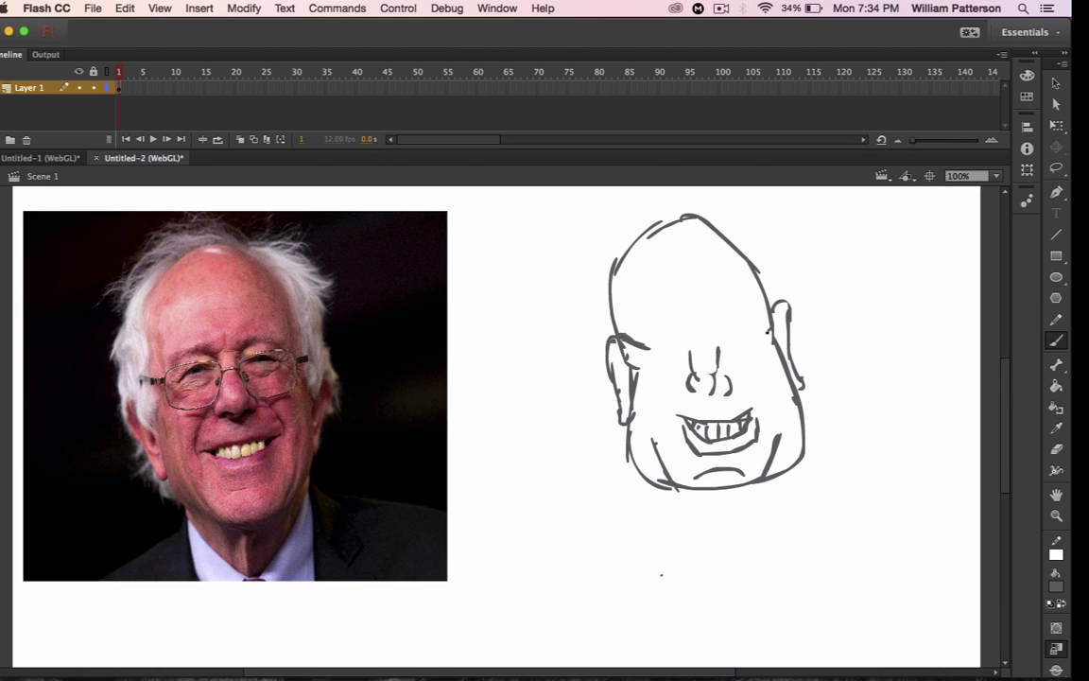
pyautogui.click(720, 8)
pyautogui.click(733, 54)
# - Draw the two rounded, squarish lenses of the glasses and the bridge joining them above the nose
pyautogui.moveTo(650, 322); pyautogui.dragTo(655, 370)
pyautogui.moveTo(651, 317); pyautogui.dragTo(702, 307)
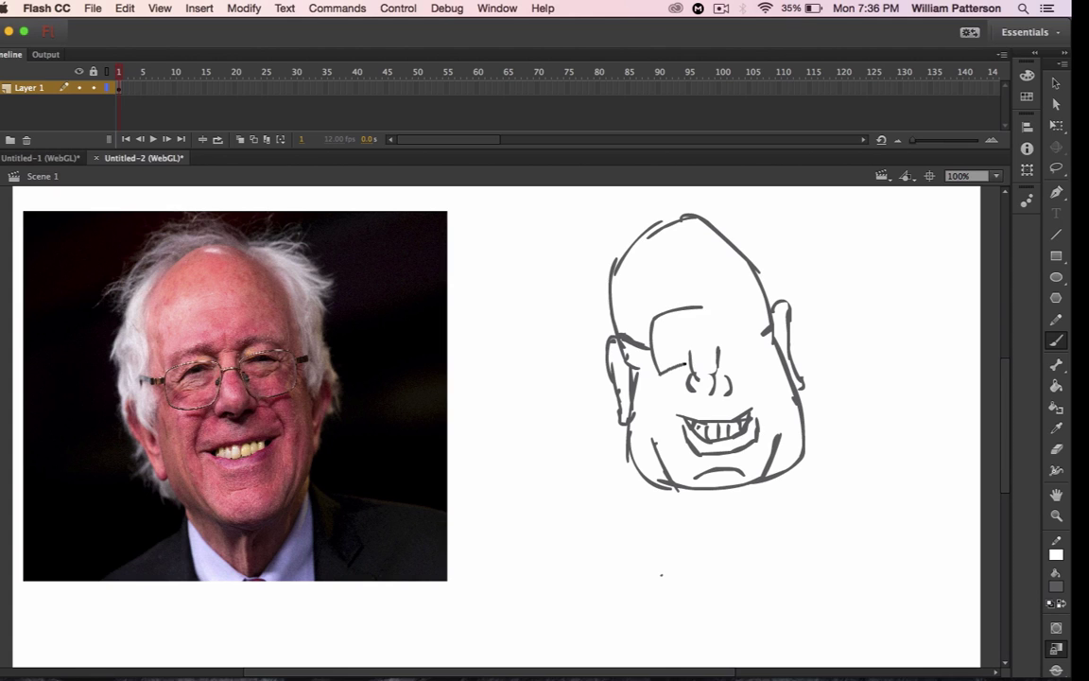
pyautogui.moveTo(655, 357); pyautogui.dragTo(687, 371)
pyautogui.moveTo(703, 306); pyautogui.dragTo(684, 363)
pyautogui.moveTo(701, 331)
pyautogui.mouseDown()
pyautogui.moveTo(721, 332)
pyautogui.moveTo(725, 356)
pyautogui.moveTo(766, 346)
pyautogui.mouseUp()
pyautogui.moveTo(721, 308); pyautogui.dragTo(768, 332)
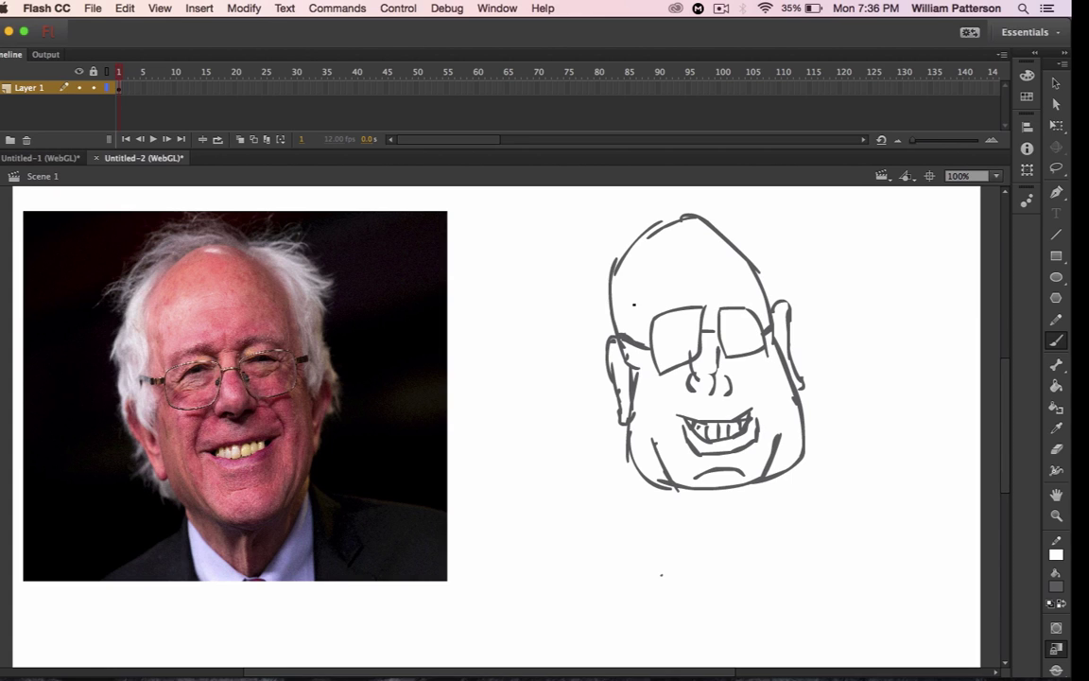
# - Draw both eyebrows with two short frown lines between them, and a small slanted teardrop shape on the forehead
pyautogui.moveTo(705, 288); pyautogui.dragTo(707, 299)
pyautogui.moveTo(716, 289); pyautogui.dragTo(717, 299)
pyautogui.moveTo(628, 307); pyautogui.dragTo(756, 295)
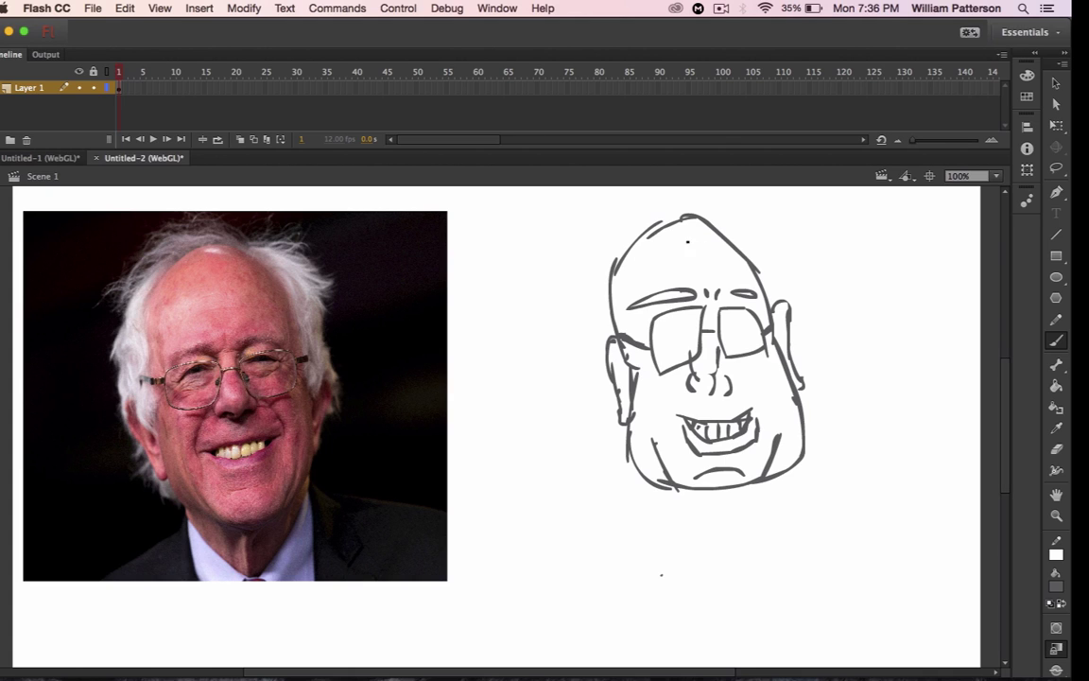
pyautogui.moveTo(674, 238)
pyautogui.mouseDown()
pyautogui.moveTo(643, 261)
pyautogui.moveTo(672, 256)
pyautogui.moveTo(650, 257)
pyautogui.mouseUp()
pyautogui.press('super+z')
# - Lasso the lower jaw outline beneath the left-hand ear, move it inward and enlarge it slightly to narrow the face
pyautogui.click(1056, 125)
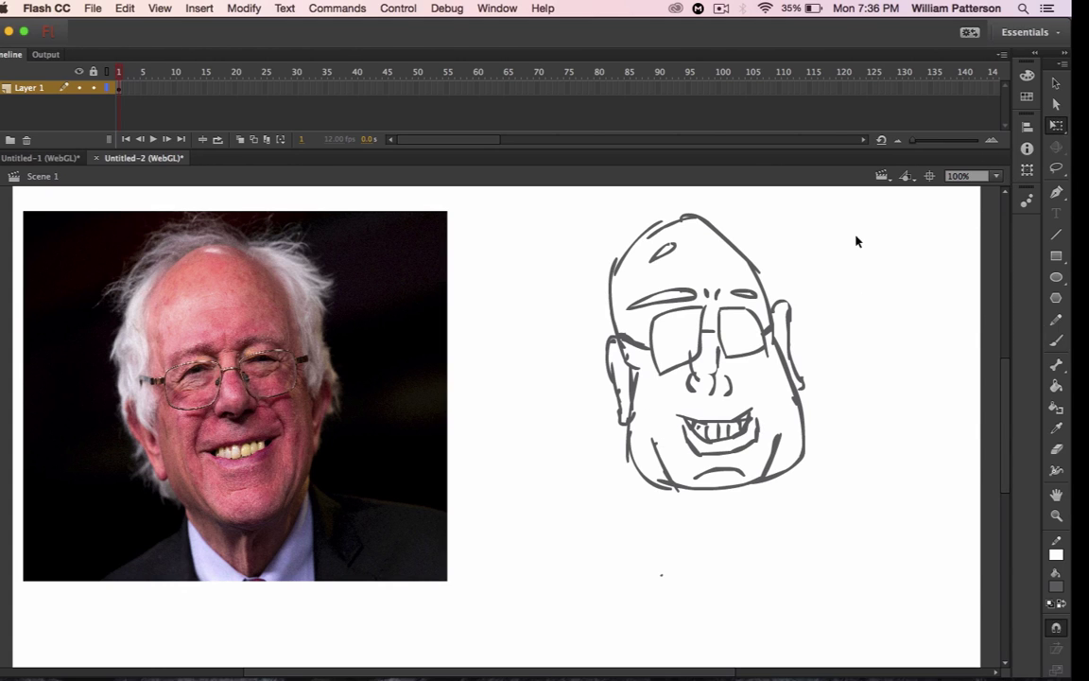
pyautogui.click(1056, 168)
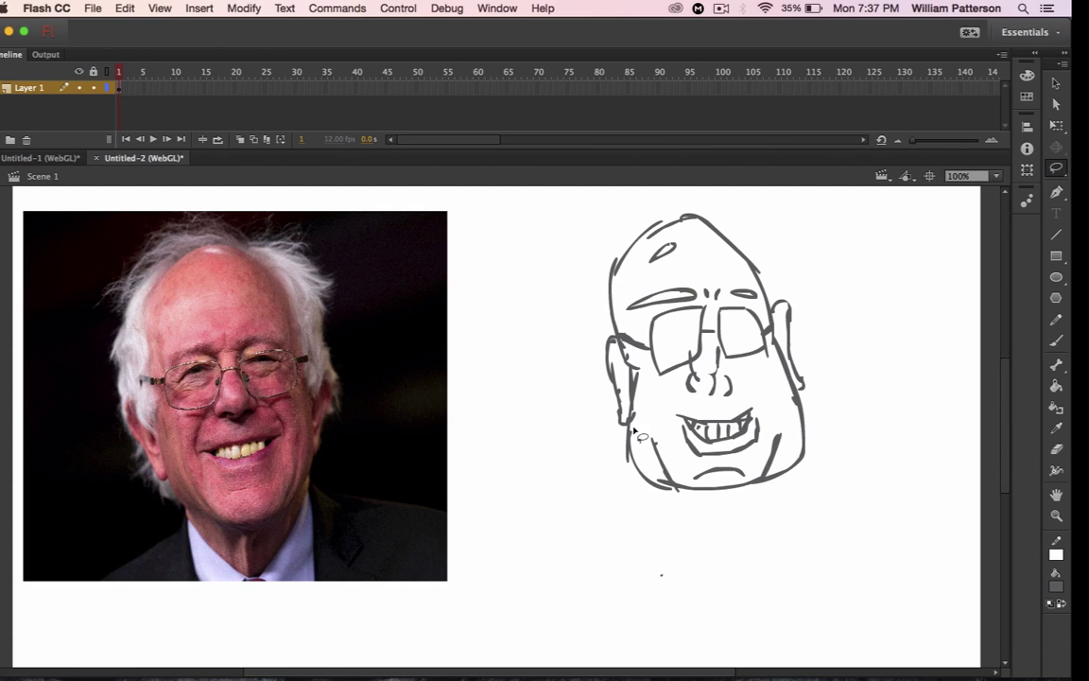
pyautogui.moveTo(610, 432)
pyautogui.mouseDown()
pyautogui.moveTo(620, 476)
pyautogui.moveTo(668, 488)
pyautogui.moveTo(639, 427)
pyautogui.mouseUp()
pyautogui.click(1056, 126)
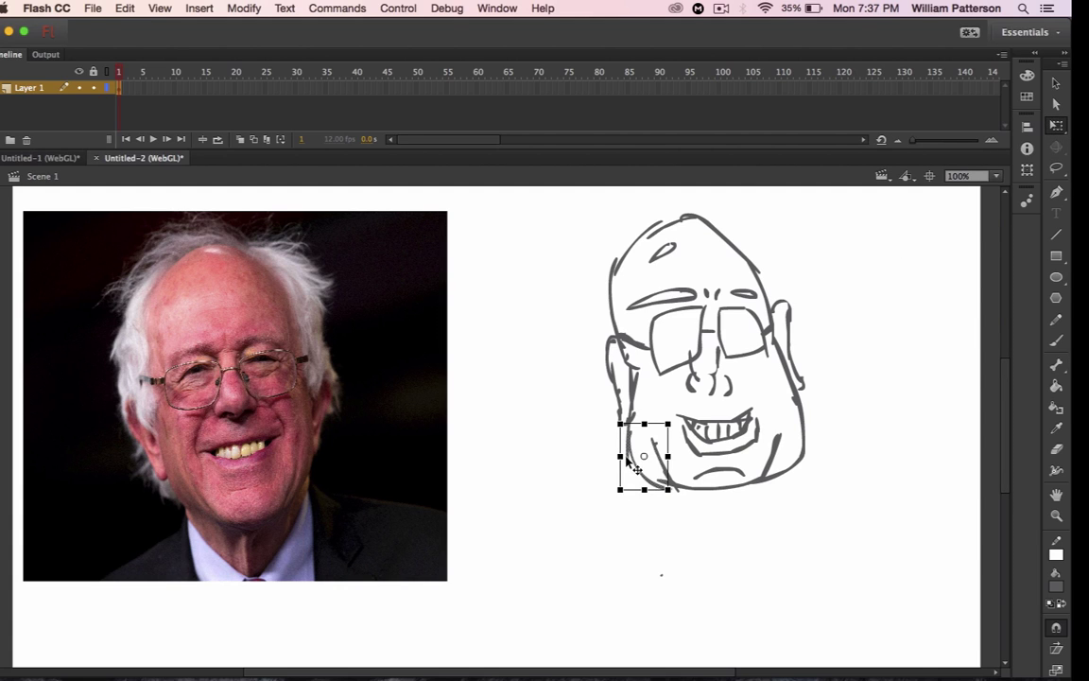
pyautogui.moveTo(619, 455); pyautogui.dragTo(649, 461)
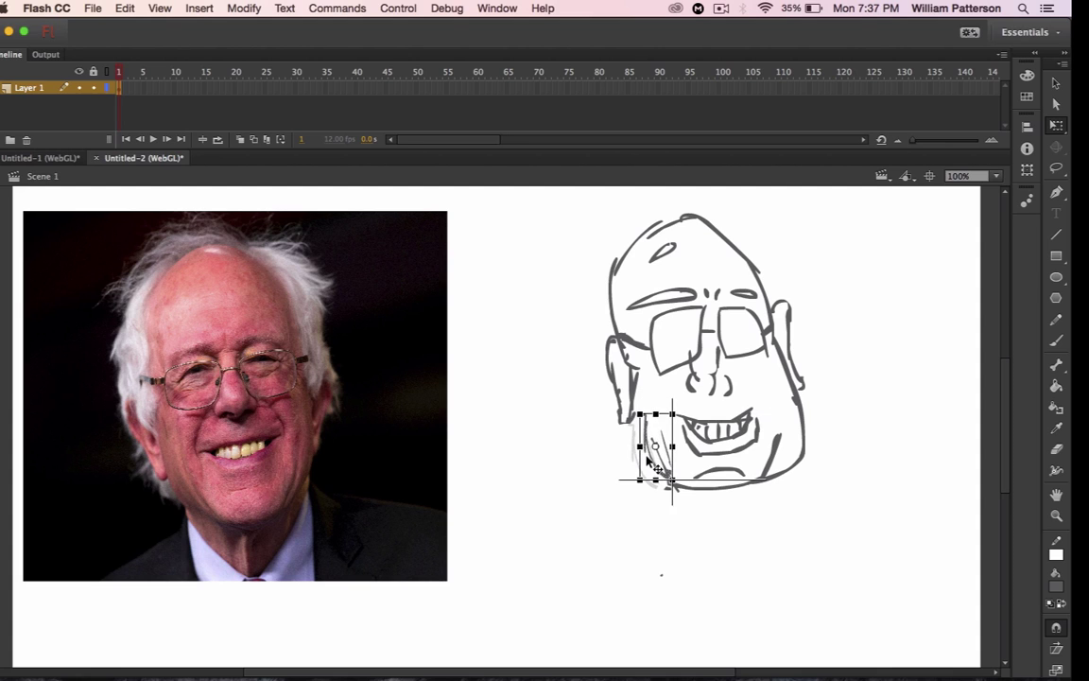
pyautogui.moveTo(639, 417); pyautogui.dragTo(632, 411)
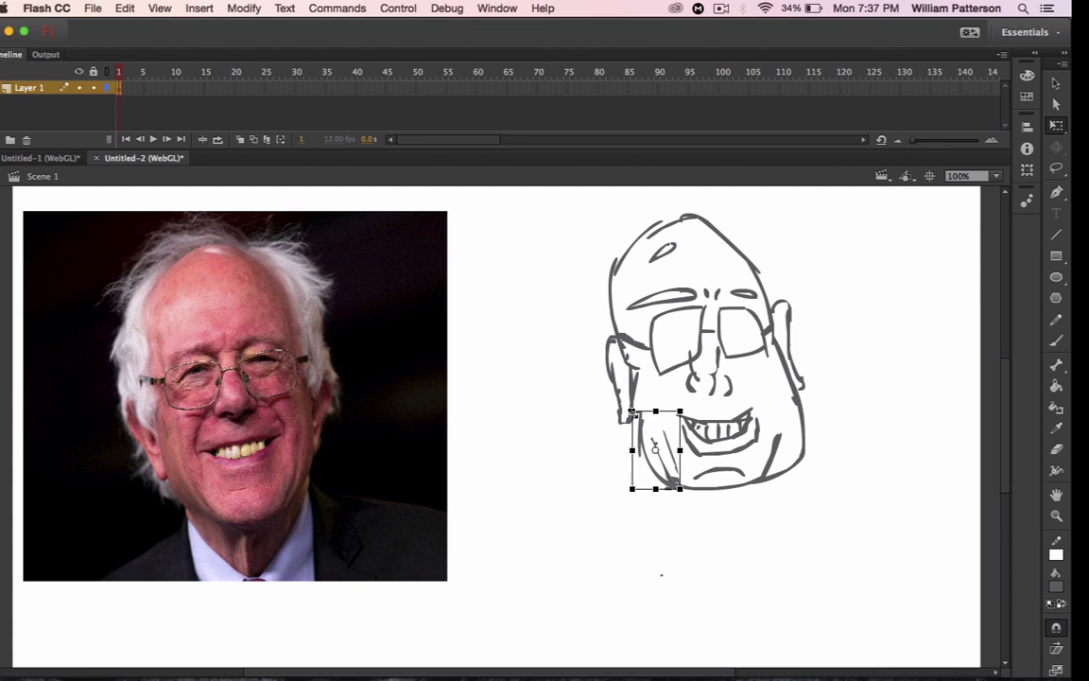
pyautogui.click(595, 455)
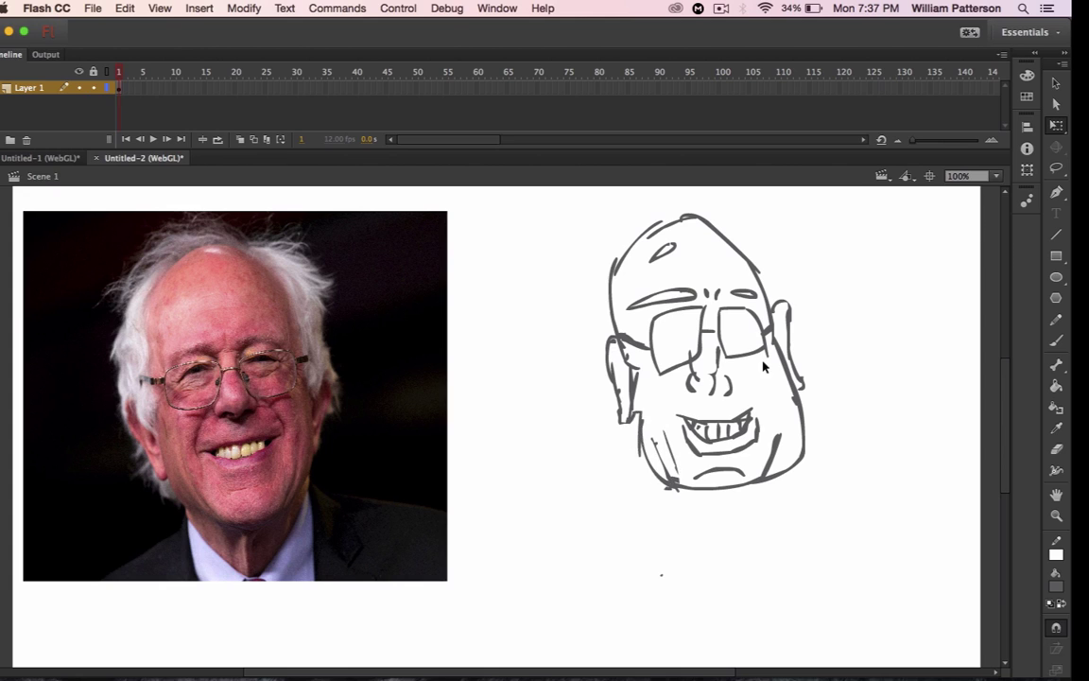
pyautogui.click(1056, 168)
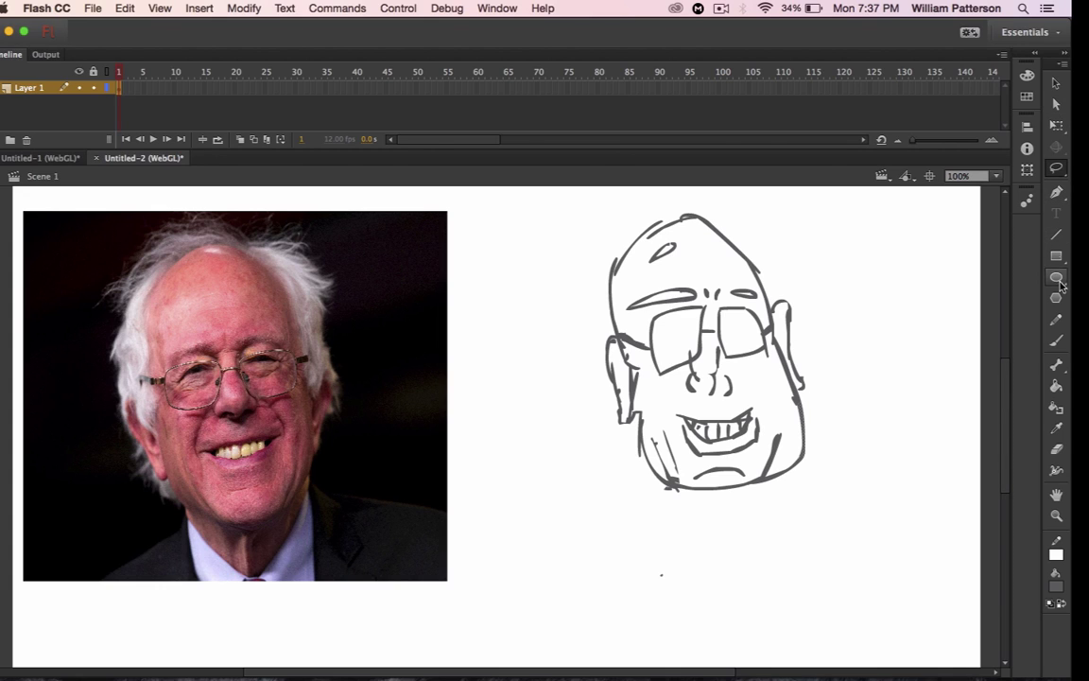
pyautogui.click(1056, 125)
pyautogui.click(799, 430)
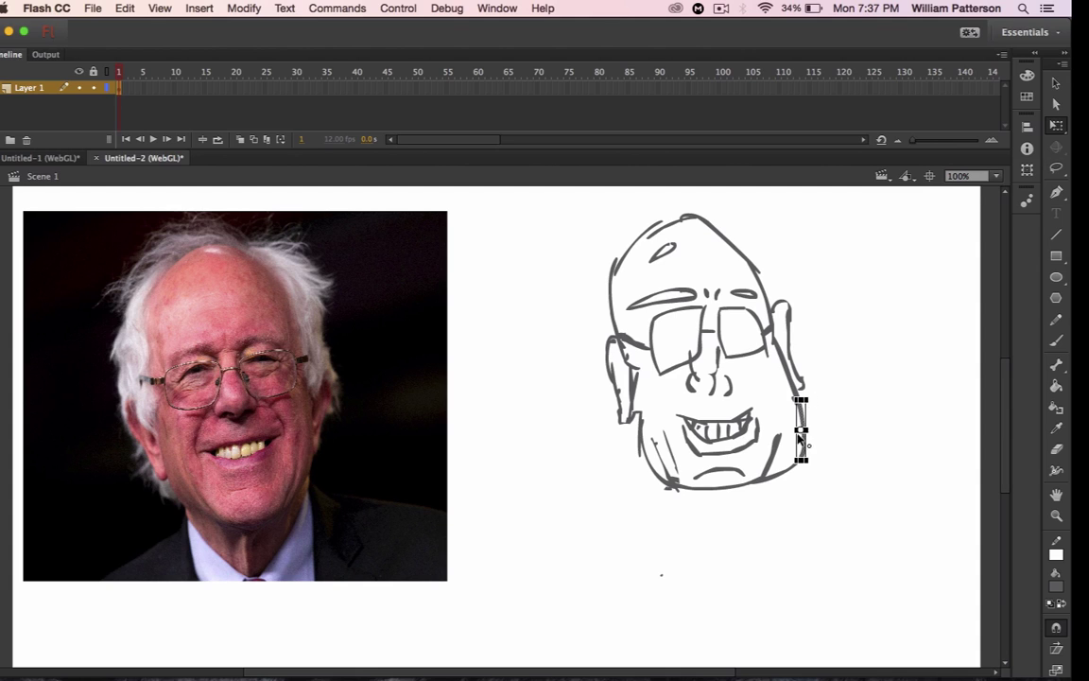
pyautogui.moveTo(801, 432); pyautogui.dragTo(792, 435)
pyautogui.press('l')
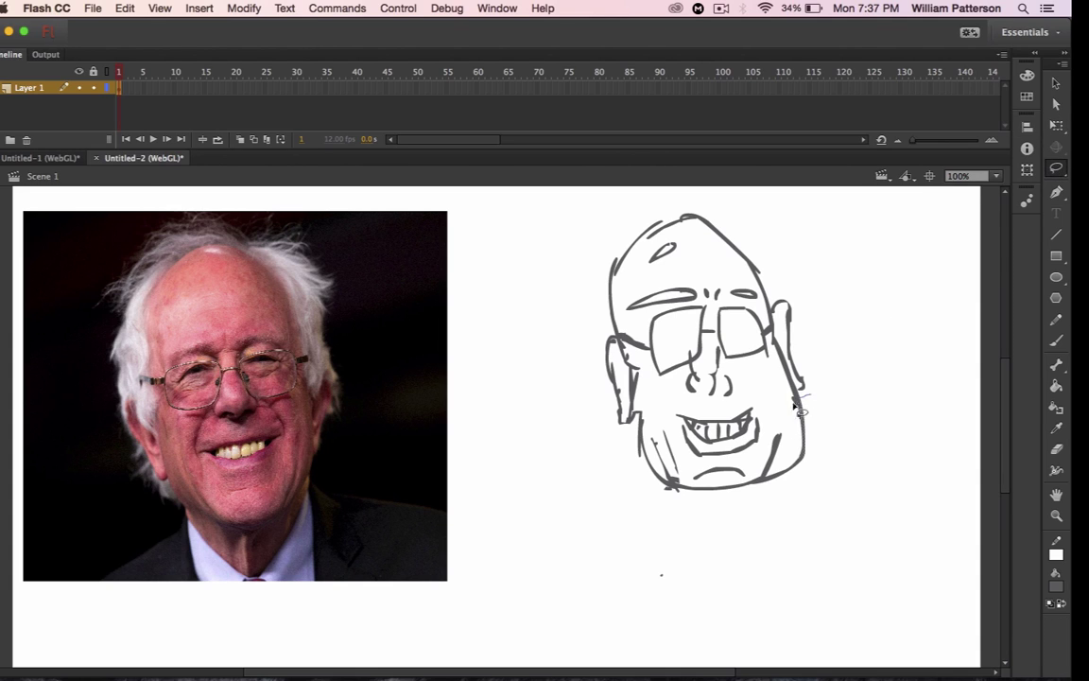
pyautogui.moveTo(806, 397)
pyautogui.mouseDown()
pyautogui.moveTo(820, 449)
pyautogui.moveTo(808, 393)
pyautogui.mouseUp()
pyautogui.click(1056, 125)
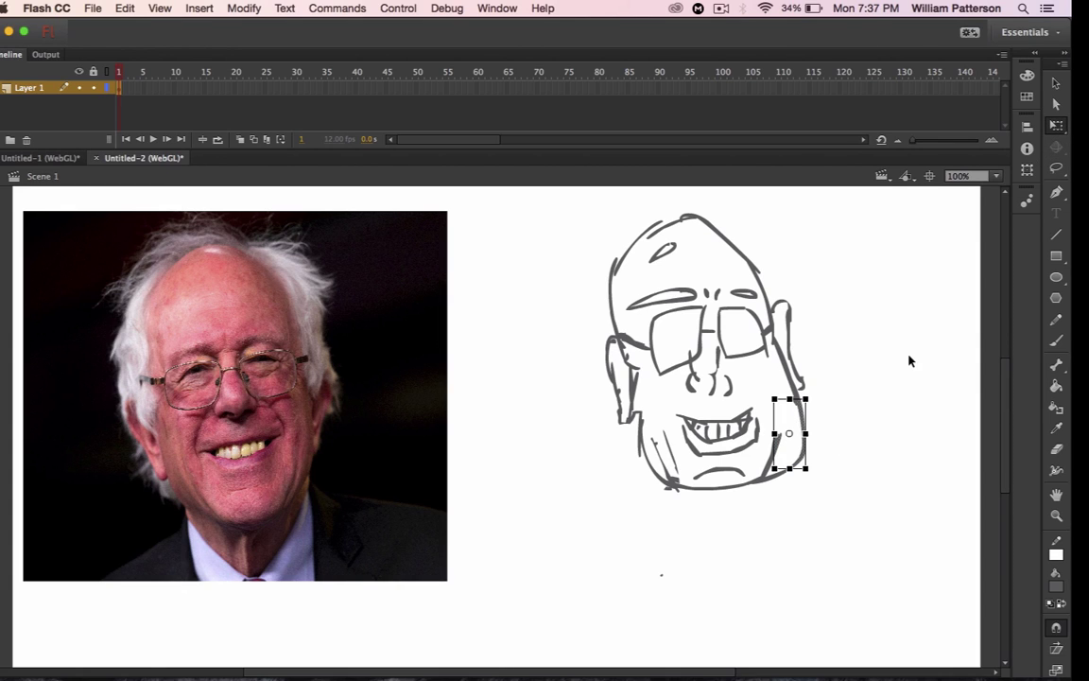
pyautogui.click(795, 440)
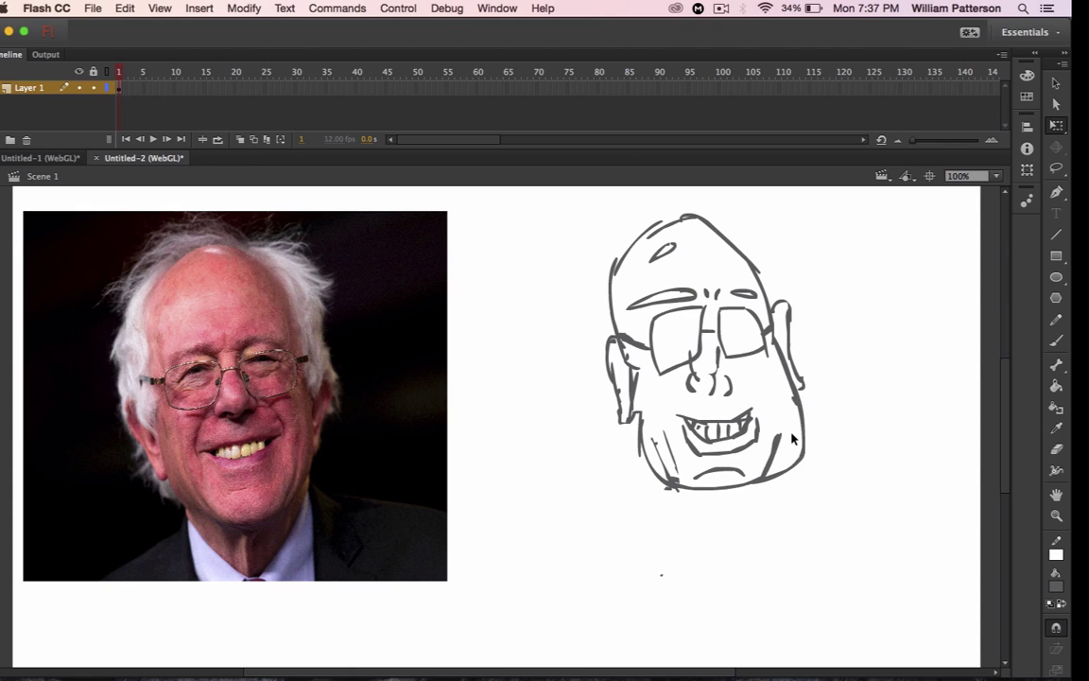
pyautogui.moveTo(803, 433); pyautogui.dragTo(786, 427)
pyautogui.press('super+z')
# - Shift the lassoed jaw and cheek line beneath the right-hand ear inward to narrow that side of the face
pyautogui.click(1053, 126)
pyautogui.moveTo(828, 407)
pyautogui.mouseDown()
pyautogui.moveTo(778, 433)
pyautogui.moveTo(766, 479)
pyautogui.moveTo(800, 443)
pyautogui.moveTo(786, 401)
pyautogui.mouseUp()
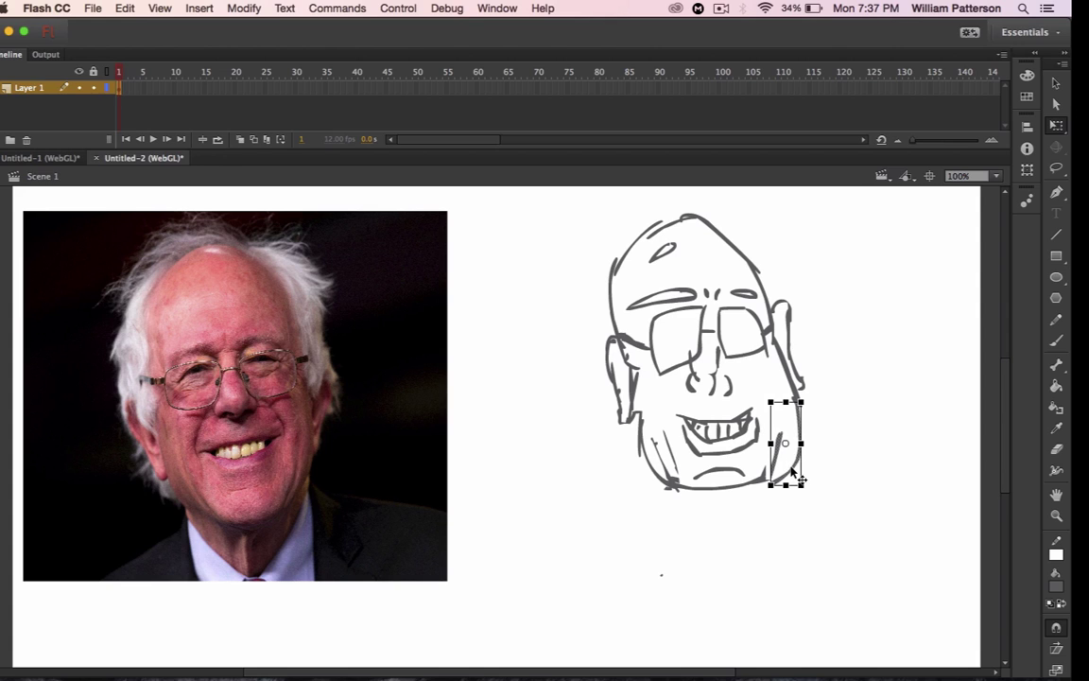
pyautogui.moveTo(790, 472); pyautogui.dragTo(785, 475)
pyautogui.click(889, 401)
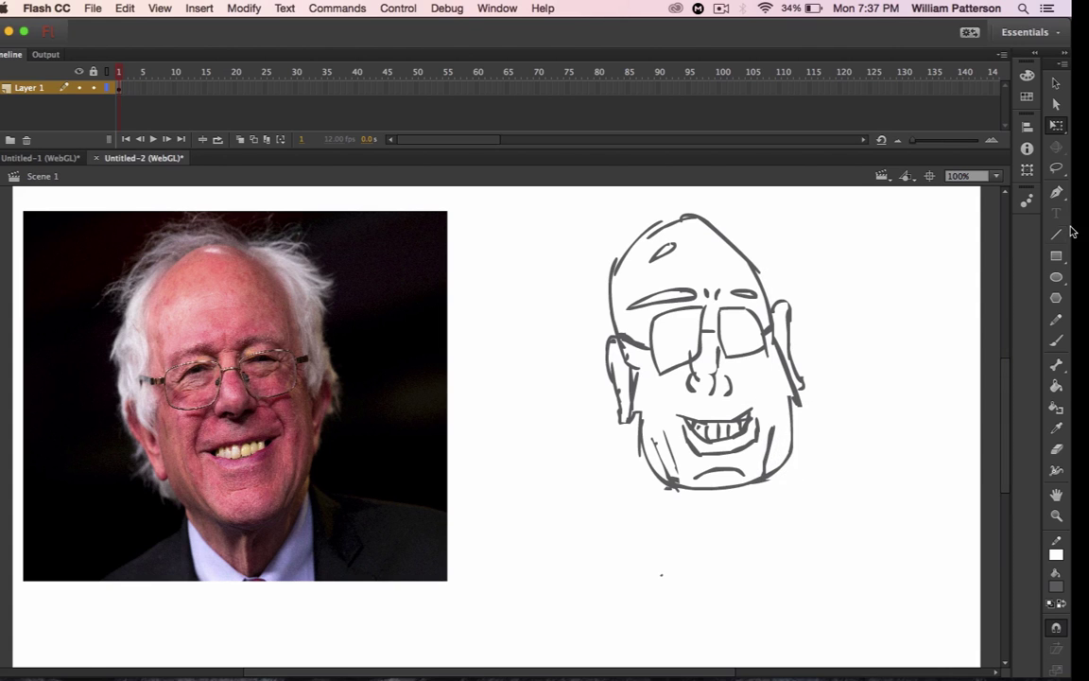
# - Erase the excess face outline beside both ears and brush a rounded lobe onto the right-hand ear
pyautogui.click(1056, 448)
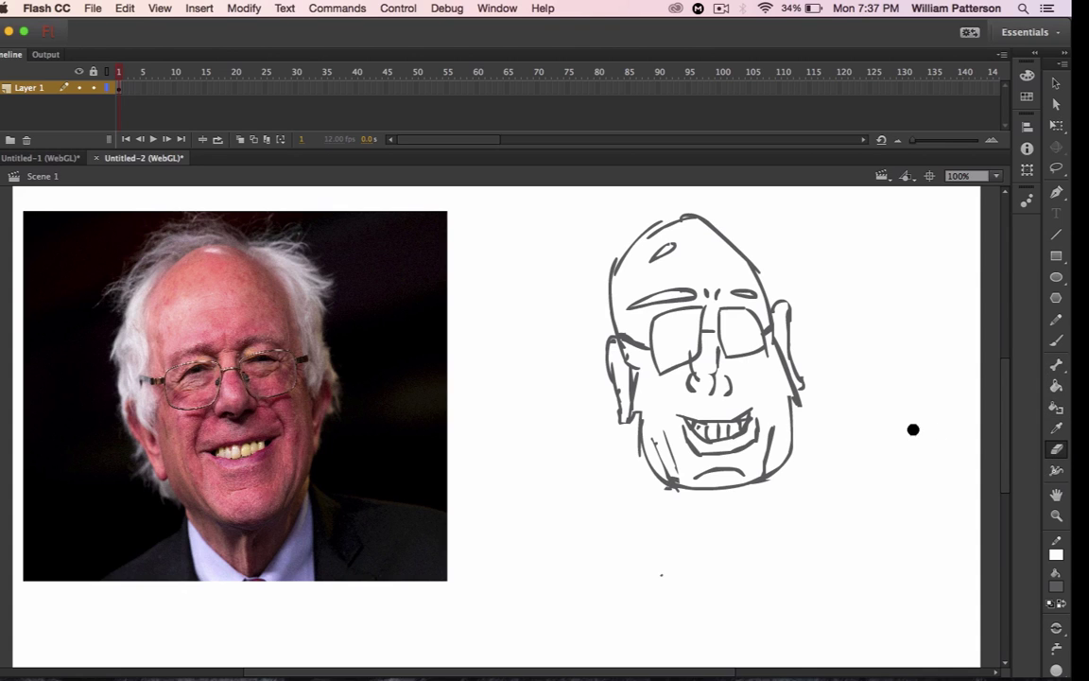
pyautogui.moveTo(806, 408); pyautogui.dragTo(794, 389)
pyautogui.click(1057, 343)
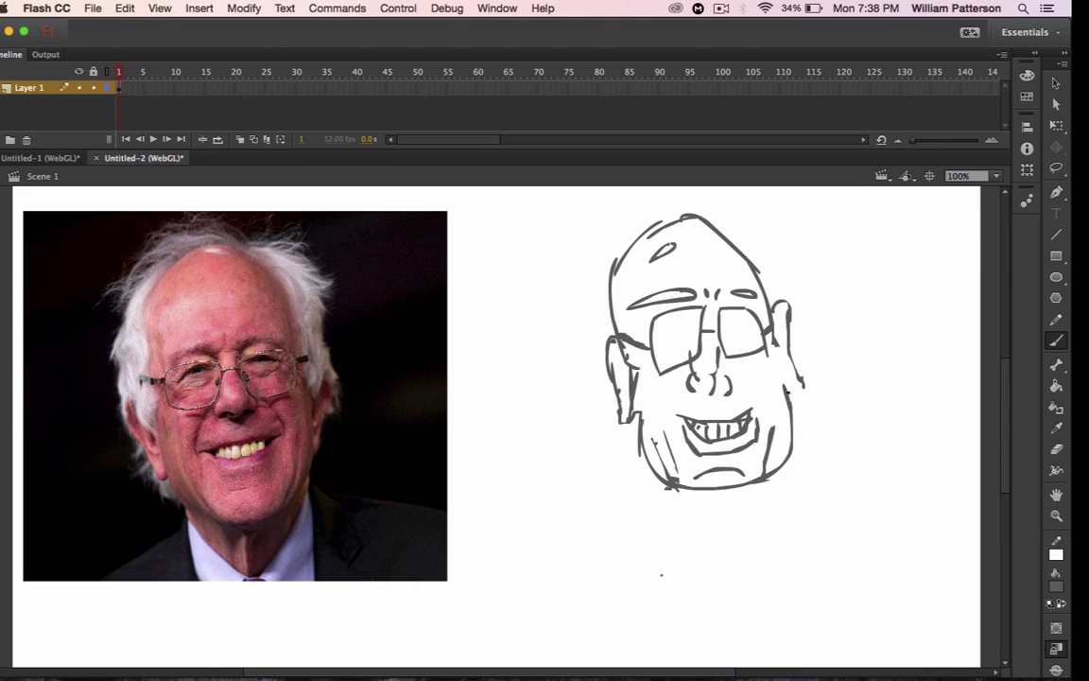
pyautogui.moveTo(790, 407); pyautogui.dragTo(812, 379)
pyautogui.click(1056, 449)
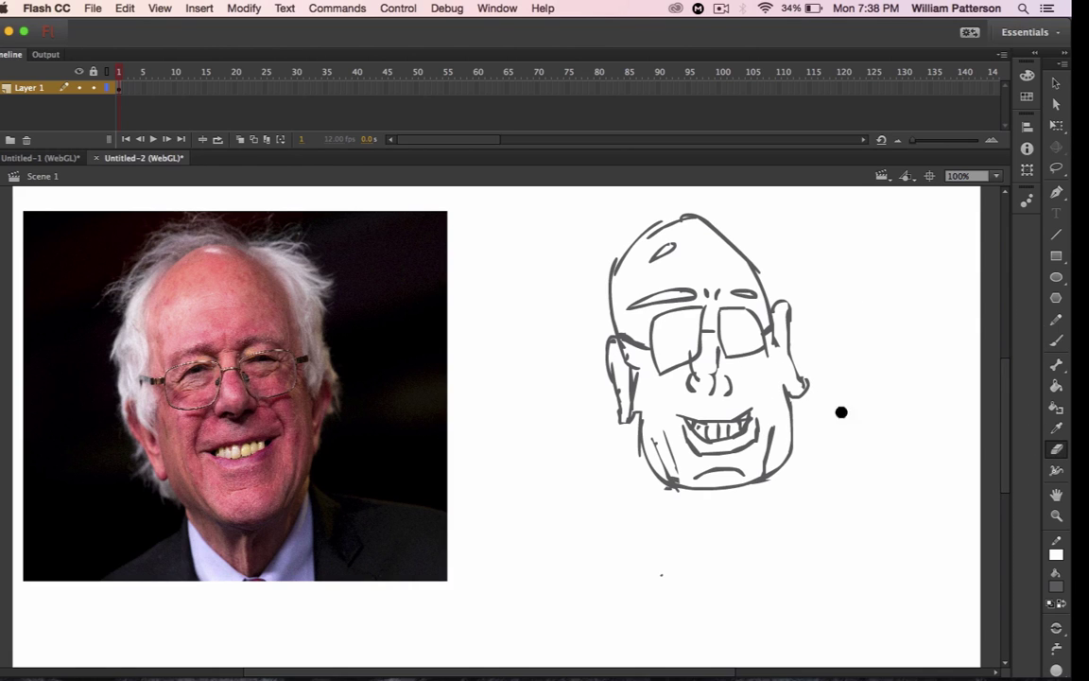
pyautogui.moveTo(632, 388); pyautogui.dragTo(631, 369)
# - Brush two small squinting eyes, each made of short strokes, inside the lenses of the glasses
pyautogui.click(1057, 341)
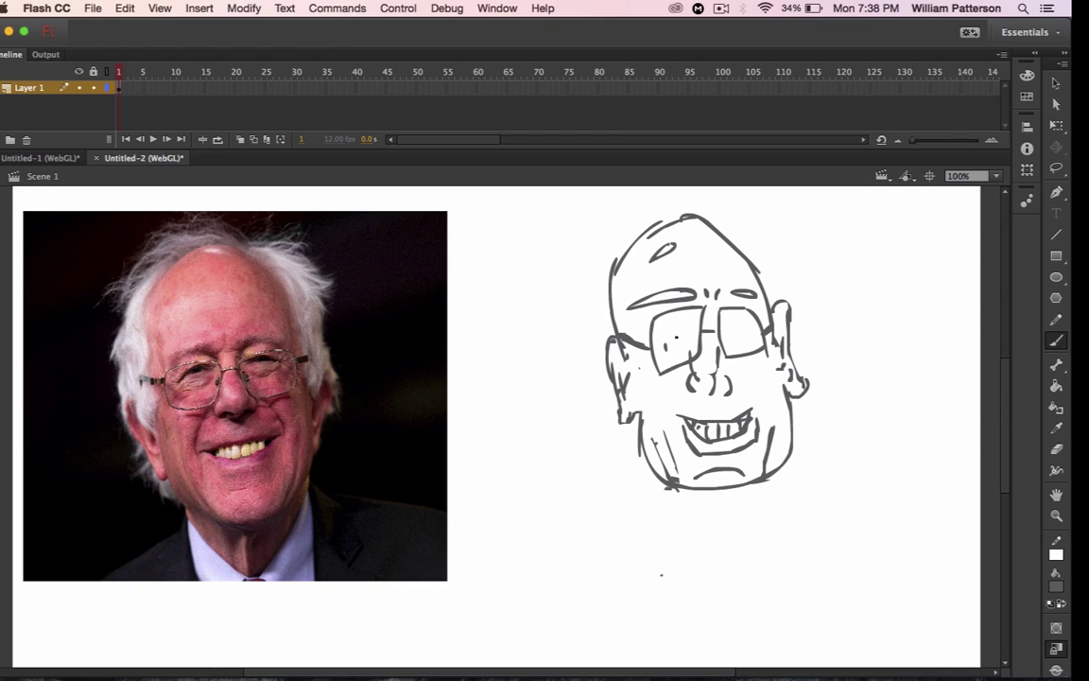
pyautogui.moveTo(672, 333); pyautogui.dragTo(743, 327)
pyautogui.moveTo(665, 340); pyautogui.dragTo(677, 346)
pyautogui.moveTo(742, 335); pyautogui.dragTo(757, 329)
pyautogui.moveTo(661, 208)
pyautogui.mouseDown()
pyautogui.moveTo(587, 236)
pyautogui.moveTo(613, 226)
pyautogui.moveTo(572, 267)
pyautogui.moveTo(589, 260)
pyautogui.moveTo(577, 276)
pyautogui.moveTo(589, 279)
pyautogui.moveTo(567, 348)
pyautogui.moveTo(581, 336)
pyautogui.moveTo(566, 348)
pyautogui.moveTo(609, 417)
pyautogui.mouseUp()
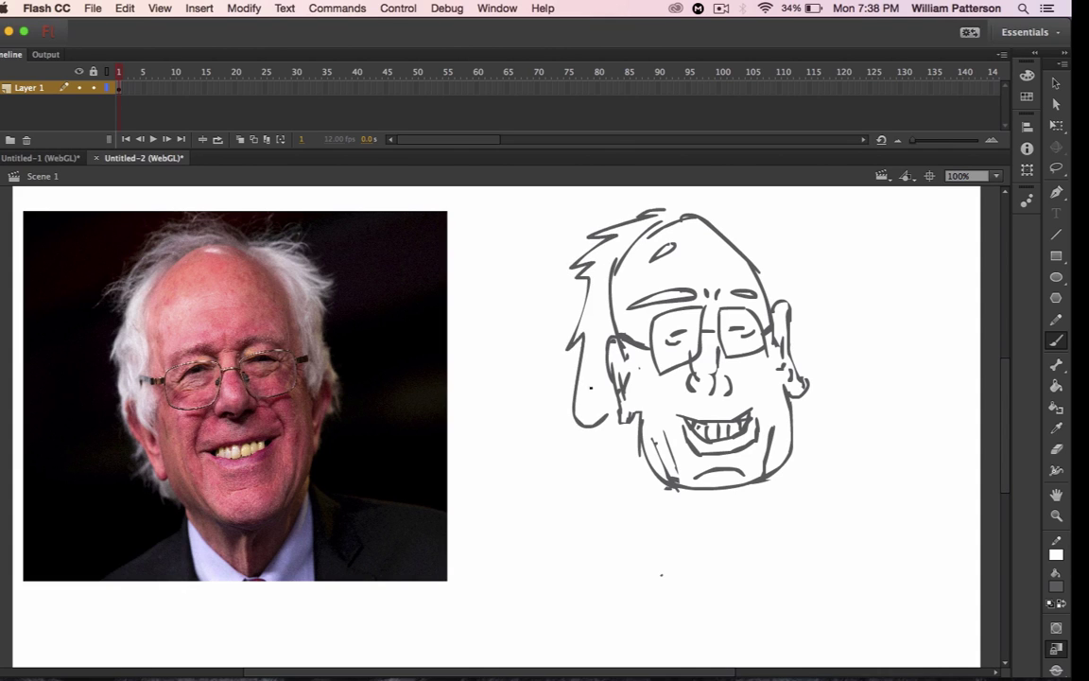
pyautogui.press('super+z')
pyautogui.press('super+z')
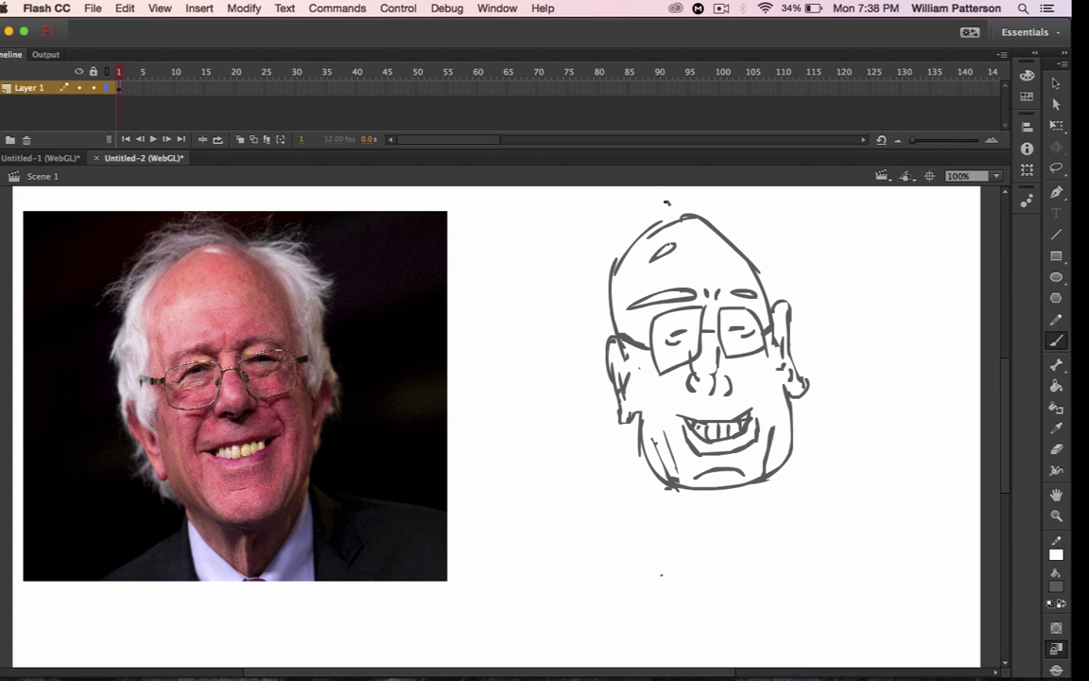
# - Draw the spiky hair outline from the crown down both sides of the head, with jagged tufts below the ears
pyautogui.moveTo(666, 201)
pyautogui.mouseDown()
pyautogui.moveTo(573, 276)
pyautogui.moveTo(578, 302)
pyautogui.moveTo(594, 284)
pyautogui.moveTo(603, 428)
pyautogui.moveTo(619, 438)
pyautogui.moveTo(613, 452)
pyautogui.moveTo(630, 455)
pyautogui.moveTo(633, 484)
pyautogui.mouseUp()
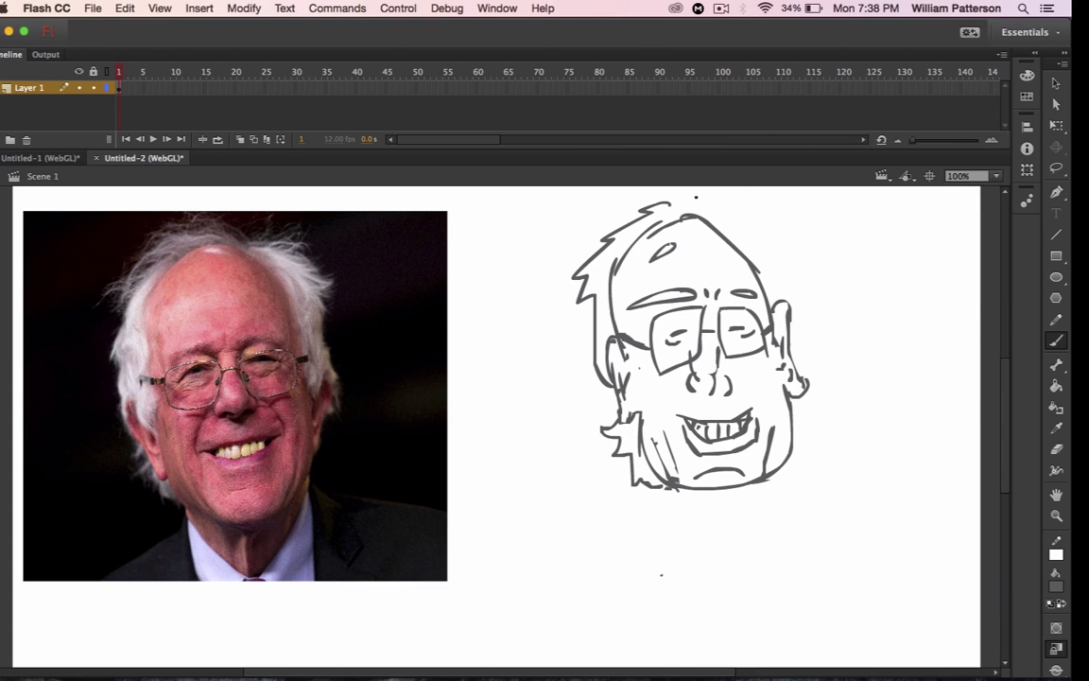
pyautogui.moveTo(683, 202)
pyautogui.mouseDown()
pyautogui.moveTo(728, 200)
pyautogui.moveTo(721, 212)
pyautogui.moveTo(718, 203)
pyautogui.moveTo(759, 205)
pyautogui.moveTo(754, 217)
pyautogui.moveTo(783, 229)
pyautogui.moveTo(774, 285)
pyautogui.moveTo(797, 321)
pyautogui.moveTo(789, 413)
pyautogui.mouseUp()
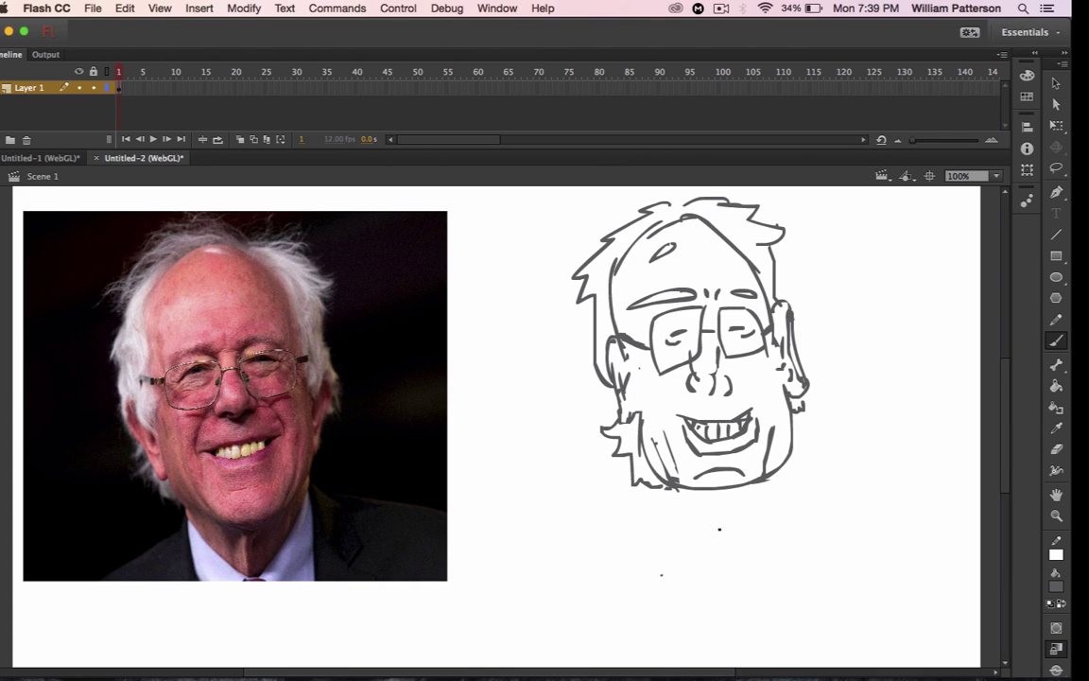
# - Brush the neck, the pointed shirt collar with a knotted tie, and the jacket with sloping shoulders beneath the head
pyautogui.moveTo(687, 490)
pyautogui.mouseDown()
pyautogui.moveTo(694, 522)
pyautogui.moveTo(692, 511)
pyautogui.mouseUp()
pyautogui.moveTo(751, 484)
pyautogui.mouseDown()
pyautogui.moveTo(750, 517)
pyautogui.moveTo(722, 505)
pyautogui.moveTo(726, 493)
pyautogui.moveTo(696, 518)
pyautogui.moveTo(727, 547)
pyautogui.moveTo(762, 499)
pyautogui.mouseUp()
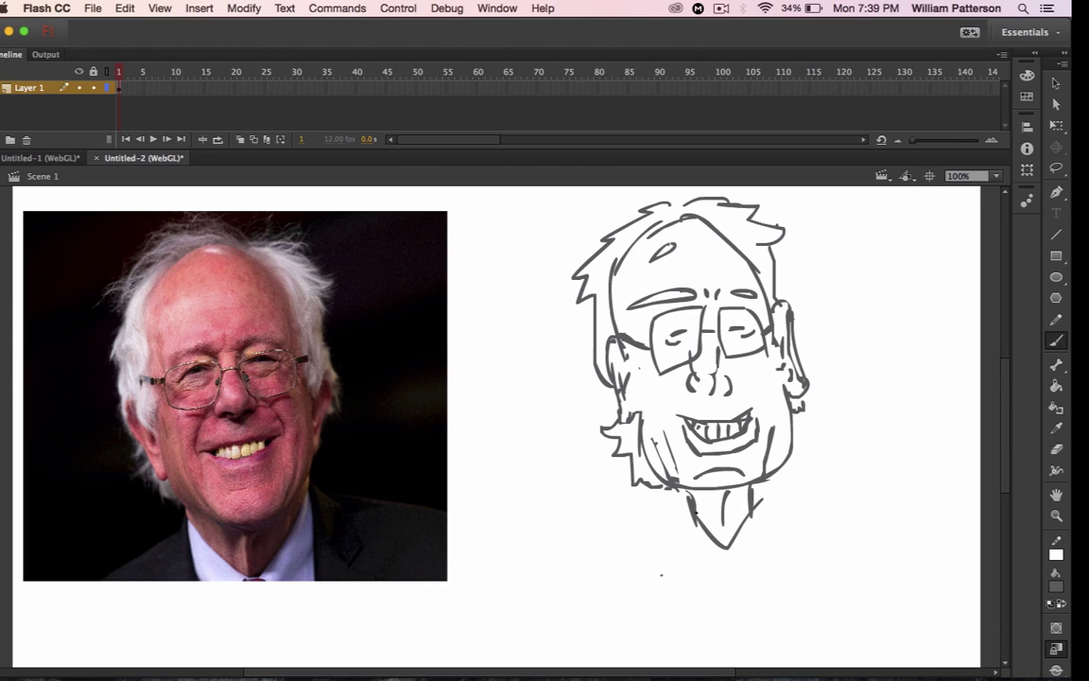
pyautogui.moveTo(694, 508); pyautogui.dragTo(685, 595)
pyautogui.moveTo(765, 516); pyautogui.dragTo(762, 582)
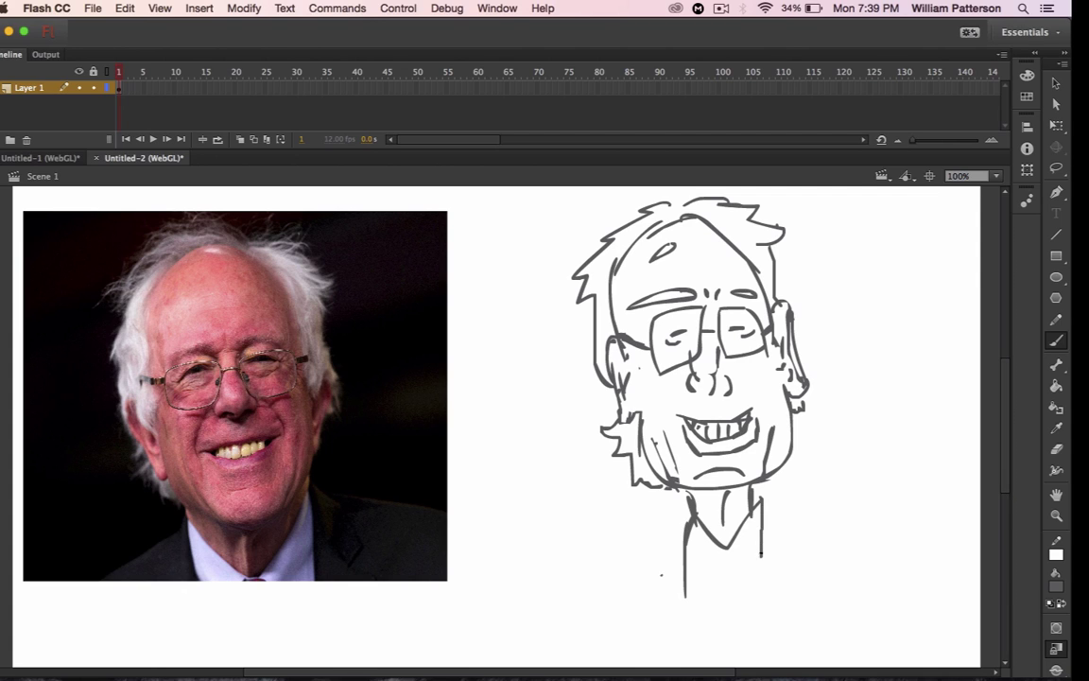
pyautogui.moveTo(724, 546)
pyautogui.mouseDown()
pyautogui.moveTo(712, 559)
pyautogui.moveTo(747, 567)
pyautogui.moveTo(706, 599)
pyautogui.moveTo(753, 580)
pyautogui.mouseUp()
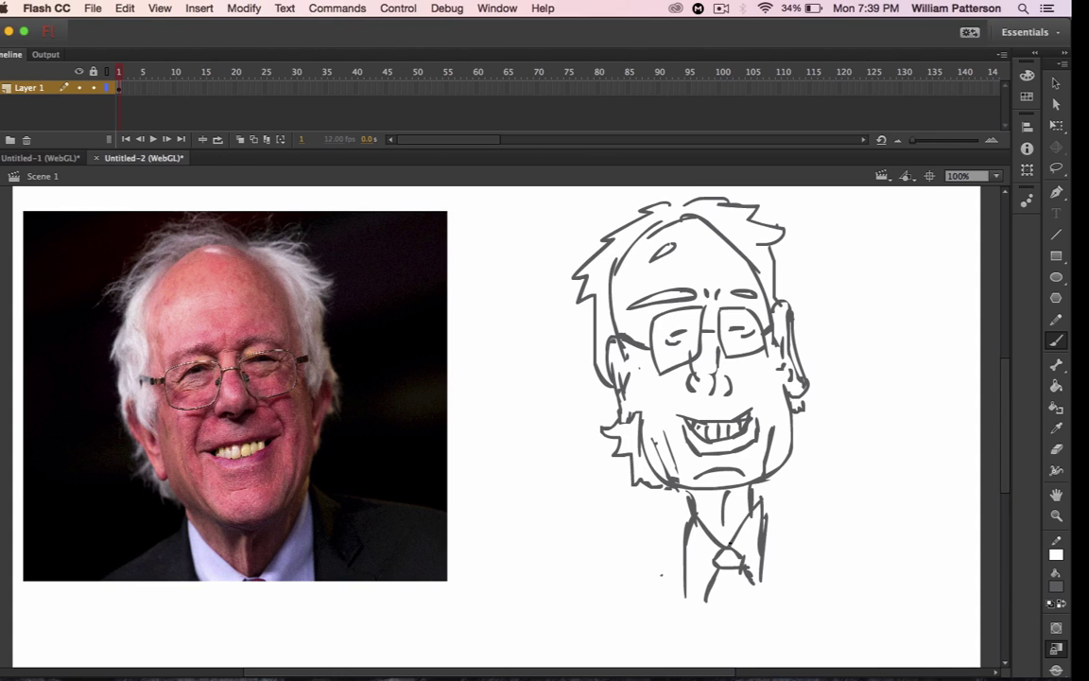
pyautogui.moveTo(660, 532); pyautogui.dragTo(589, 607)
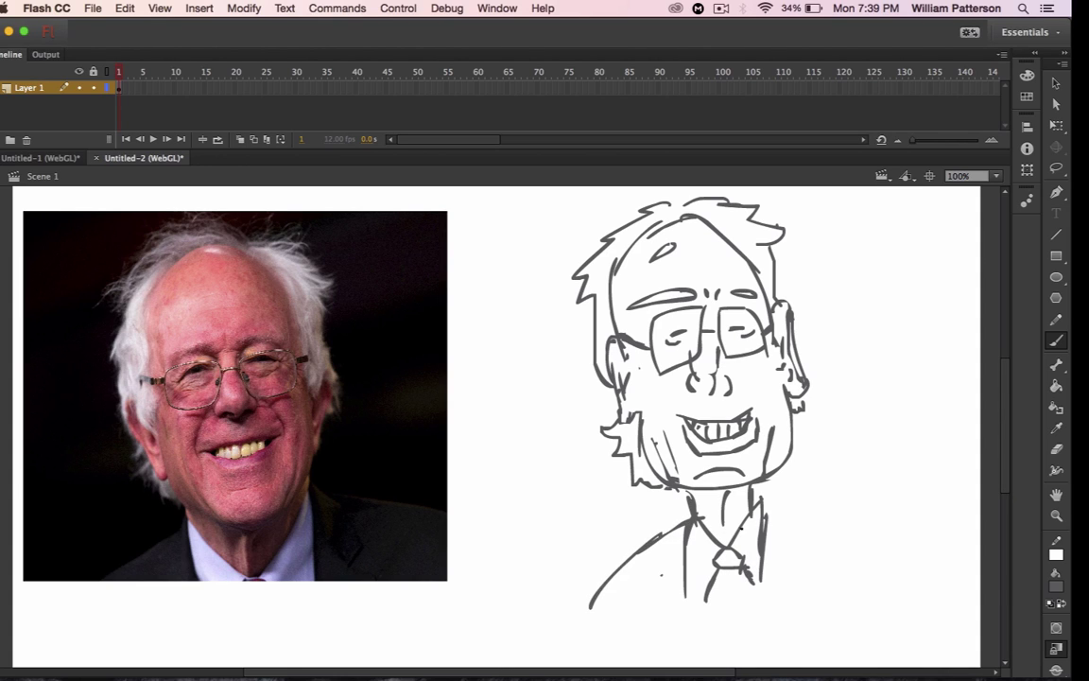
pyautogui.moveTo(762, 501); pyautogui.dragTo(820, 594)
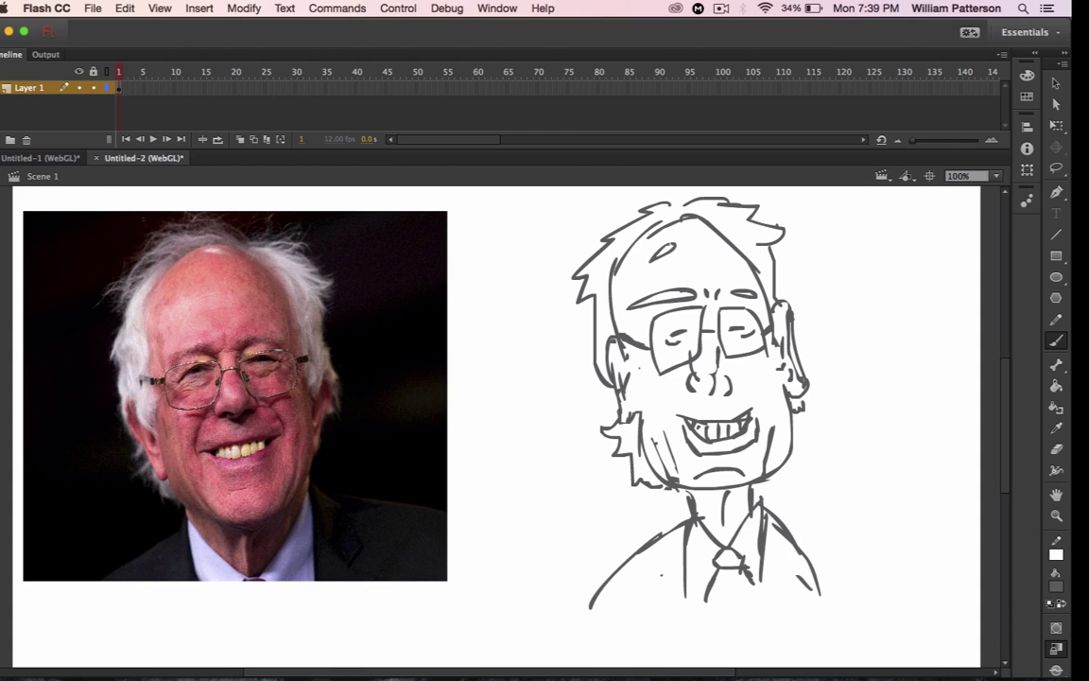
# - Add a new layer above the sketch and set the brush's fill colour to dark navy blue
pyautogui.click(5, 138)
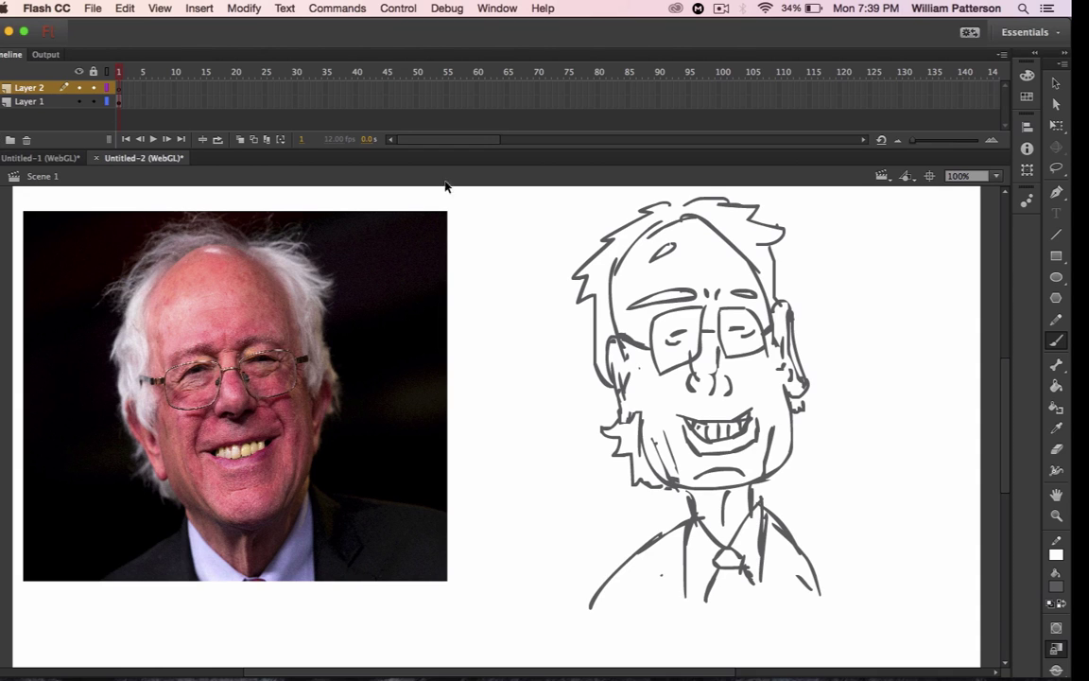
pyautogui.click(1056, 554)
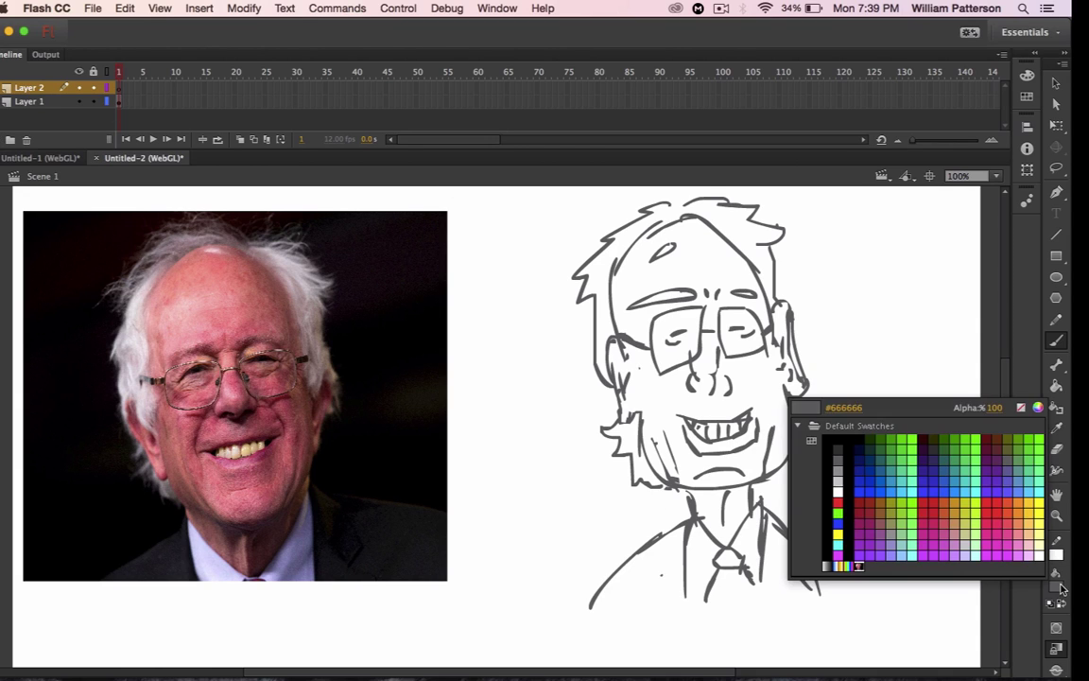
pyautogui.click(858, 449)
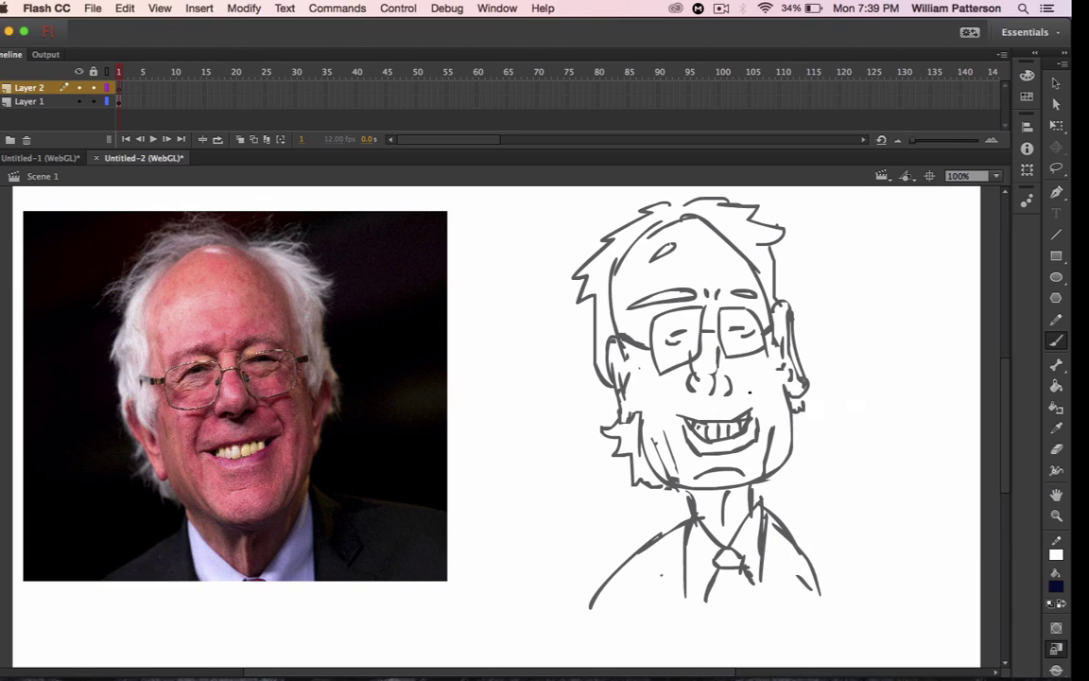
pyautogui.click(1056, 586)
pyautogui.click(859, 460)
# - Ink the angular lens frame over the viewer's left eye in dark navy, tracing the sketched glasses
pyautogui.press('super+equal')
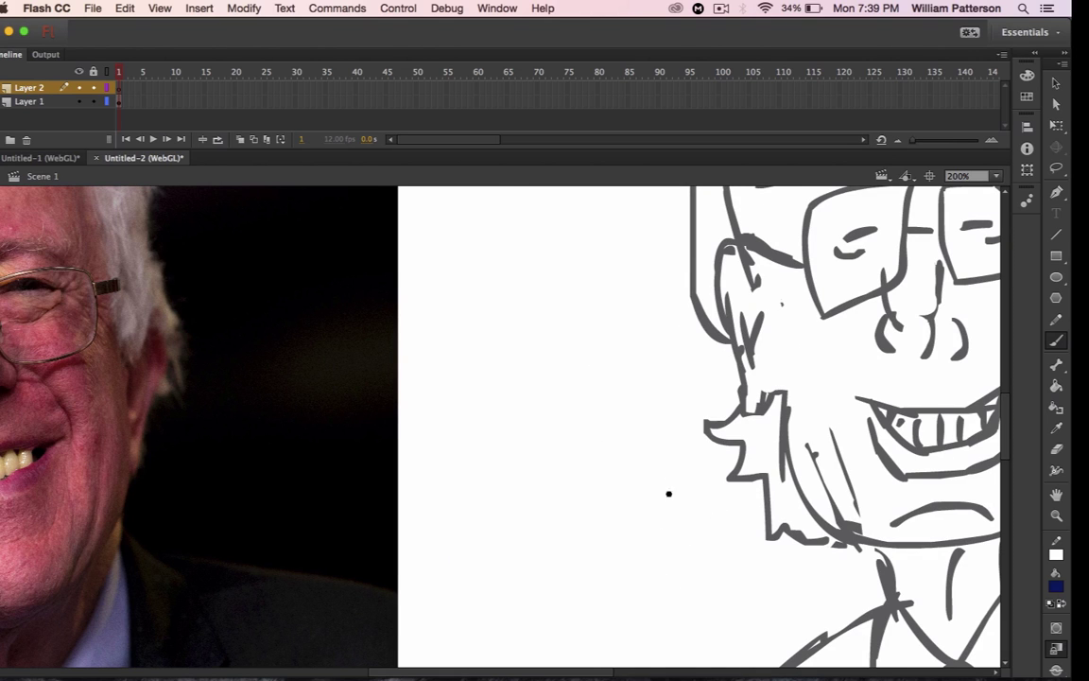
pyautogui.moveTo(482, 673)
pyautogui.hscroll(8, 548, 652)
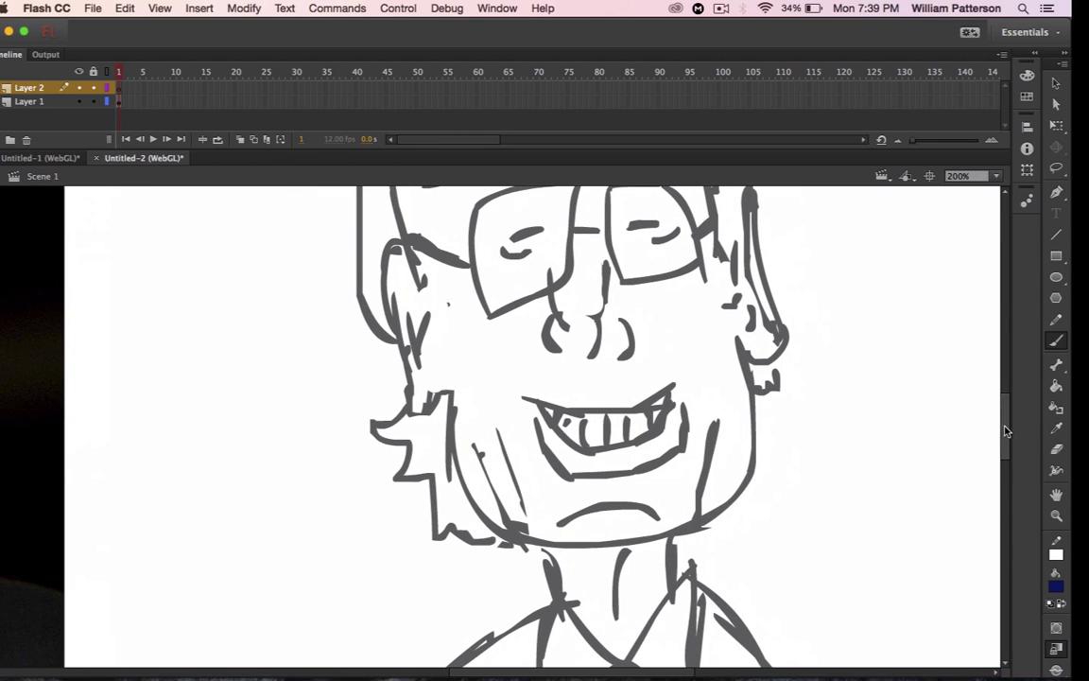
pyautogui.moveTo(1004, 430)
pyautogui.mouseDown()
pyautogui.moveTo(1007, 398)
pyautogui.moveTo(1004, 413)
pyautogui.mouseUp()
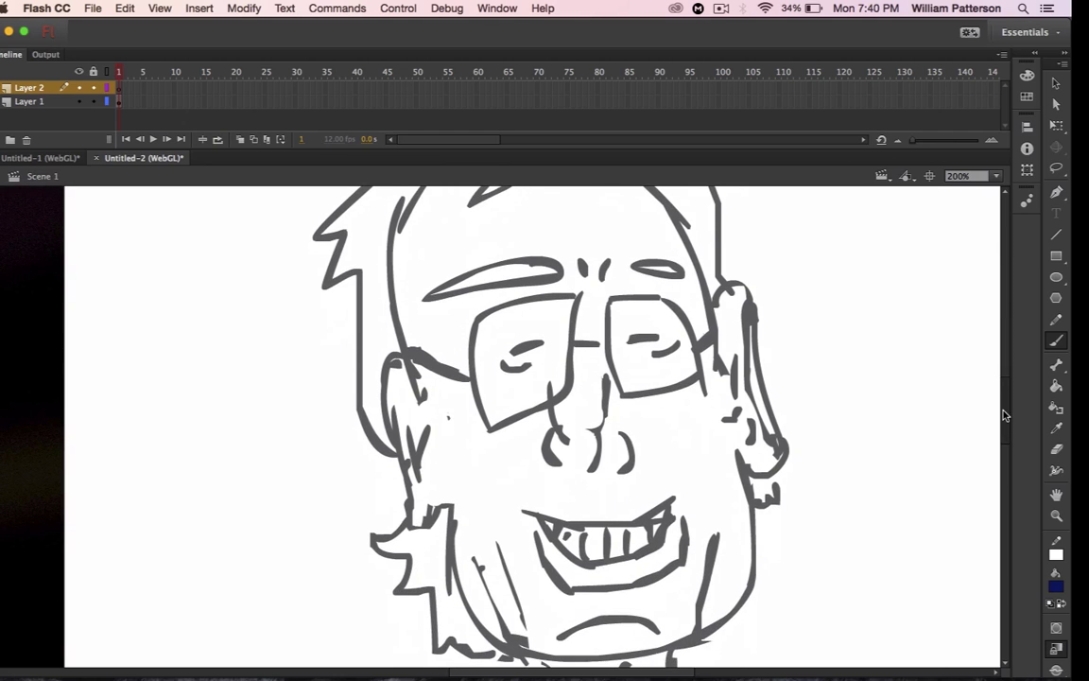
pyautogui.click(962, 176)
pyautogui.write('175')
pyautogui.press('Return')
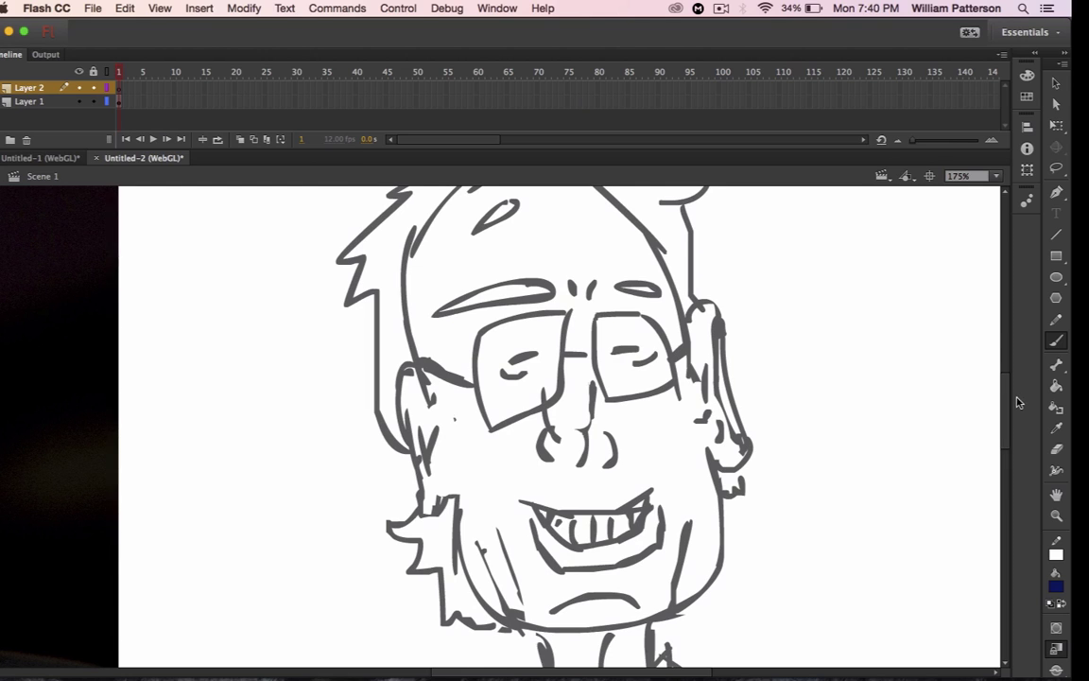
pyautogui.moveTo(1006, 405); pyautogui.dragTo(1007, 402)
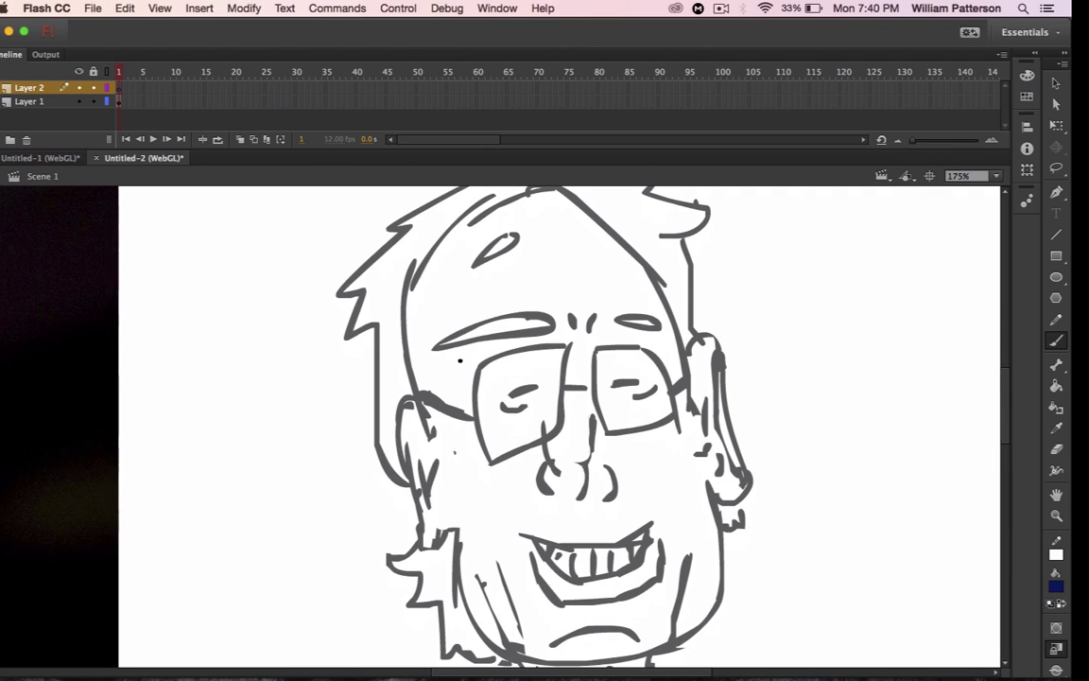
pyautogui.moveTo(486, 360)
pyautogui.mouseDown()
pyautogui.moveTo(478, 421)
pyautogui.moveTo(488, 460)
pyautogui.moveTo(499, 446)
pyautogui.moveTo(489, 462)
pyautogui.moveTo(563, 427)
pyautogui.mouseUp()
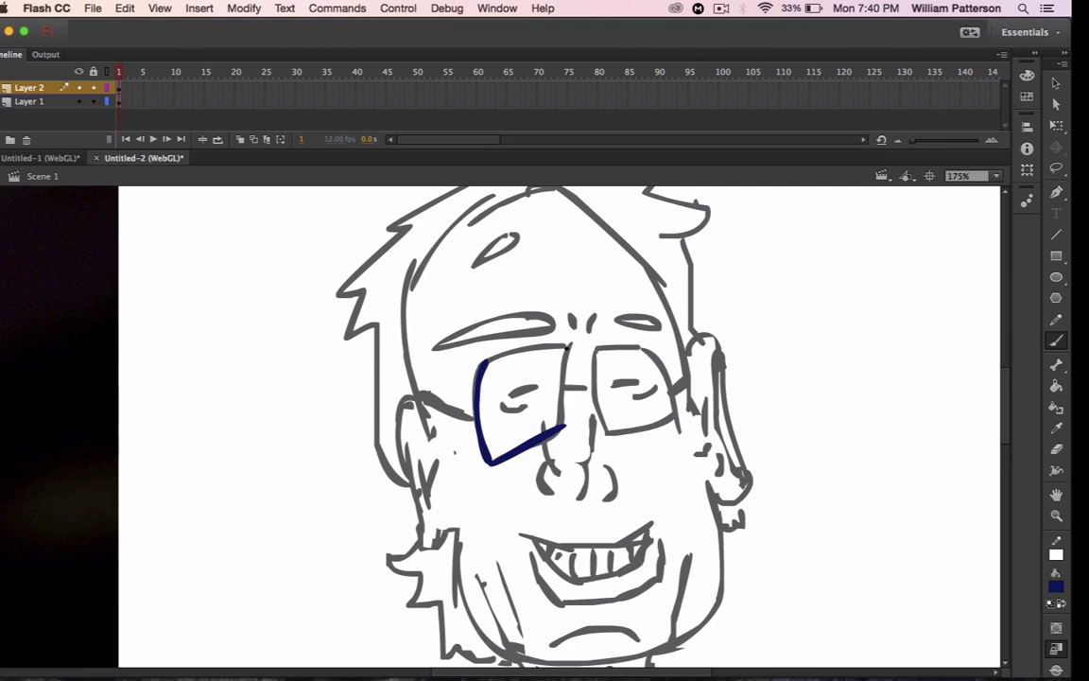
pyautogui.moveTo(568, 347); pyautogui.dragTo(562, 425)
pyautogui.moveTo(483, 363); pyautogui.dragTo(574, 346)
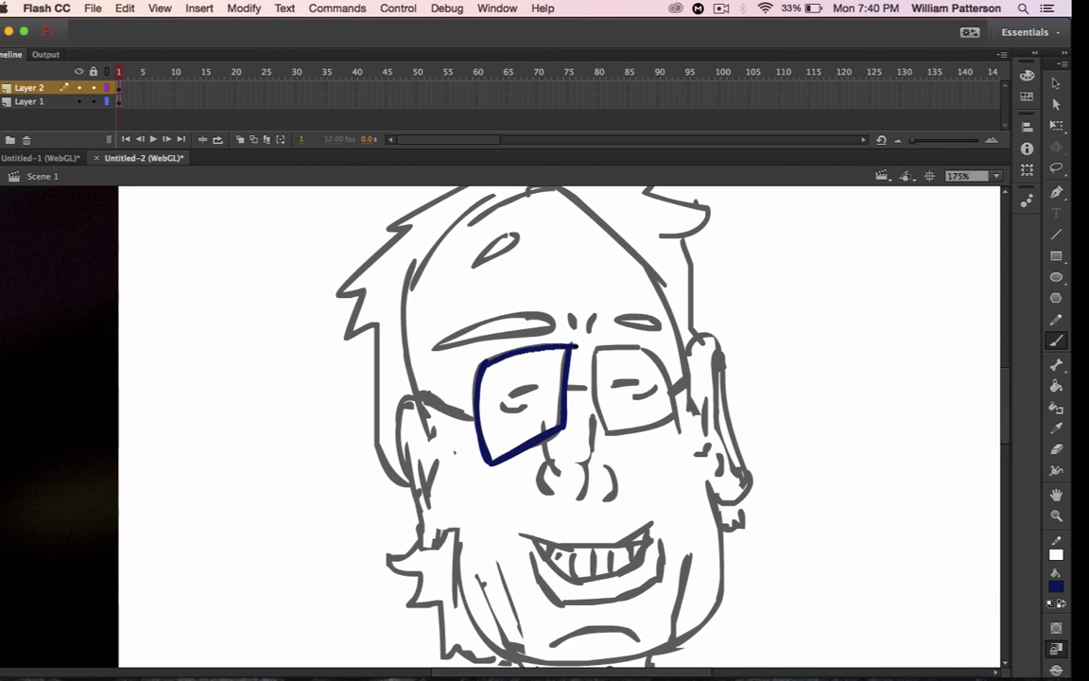
# - Ink the glasses' bridge, the squarish frame of the other lens, and the double-lined arms reaching both ears
pyautogui.moveTo(568, 388)
pyautogui.mouseDown()
pyautogui.moveTo(594, 362)
pyautogui.moveTo(598, 439)
pyautogui.moveTo(682, 423)
pyautogui.mouseUp()
pyautogui.moveTo(594, 348); pyautogui.dragTo(657, 346)
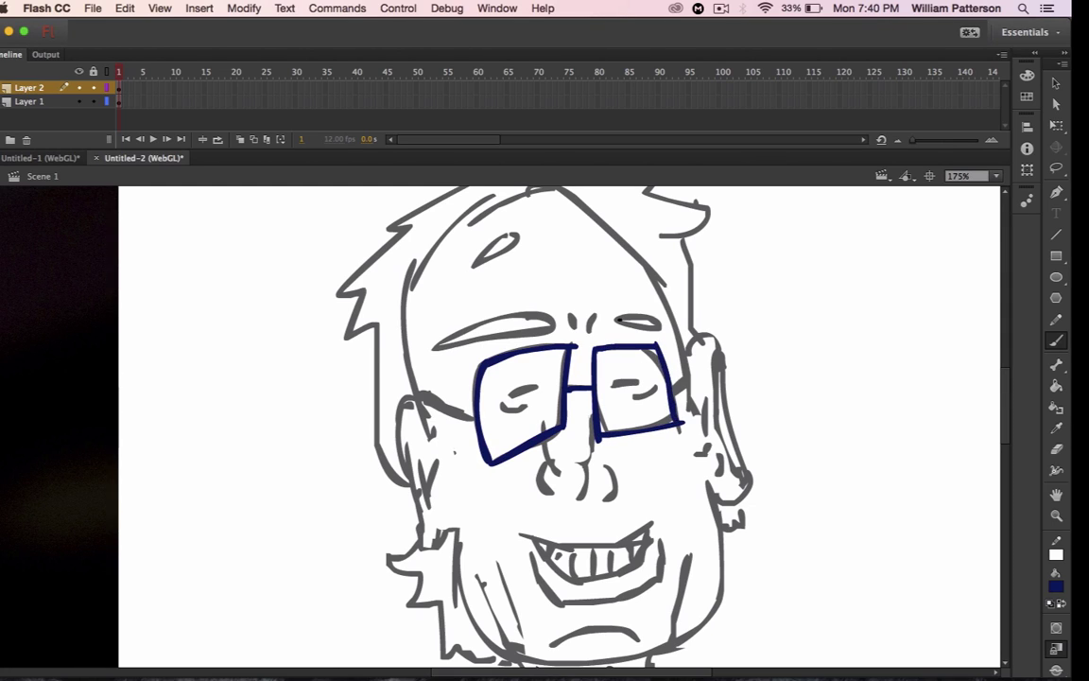
pyautogui.moveTo(659, 346); pyautogui.dragTo(682, 424)
pyautogui.moveTo(419, 400); pyautogui.dragTo(477, 423)
pyautogui.moveTo(421, 389); pyautogui.dragTo(475, 415)
pyautogui.moveTo(691, 376); pyautogui.dragTo(678, 392)
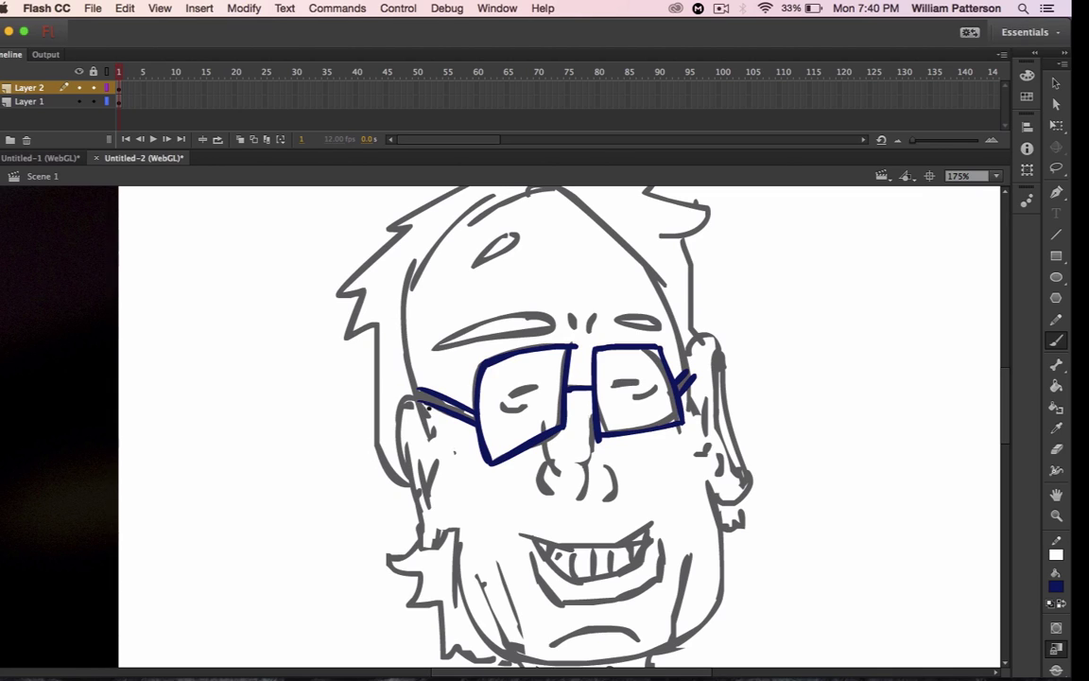
# - Ink the rounded bald forehead from temple to temple and the curved outlines of both ears
pyautogui.moveTo(429, 431)
pyautogui.mouseDown()
pyautogui.moveTo(405, 328)
pyautogui.moveTo(420, 228)
pyautogui.moveTo(510, 201)
pyautogui.moveTo(616, 219)
pyautogui.moveTo(673, 288)
pyautogui.moveTo(686, 334)
pyautogui.mouseUp()
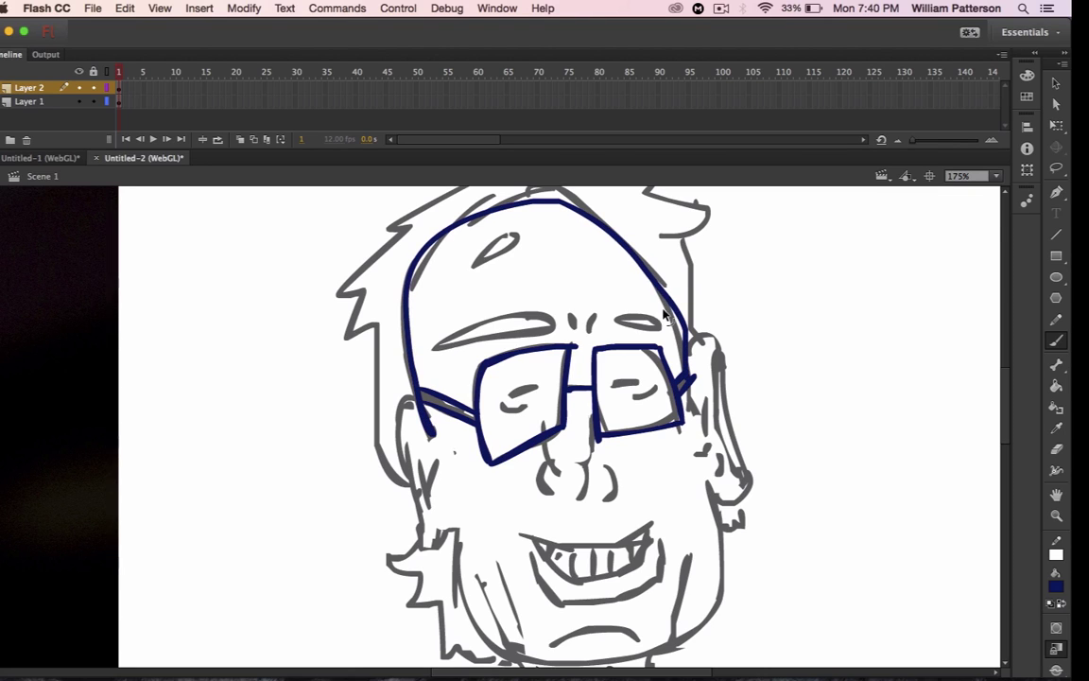
pyautogui.press('super+z')
pyautogui.moveTo(510, 203)
pyautogui.mouseDown()
pyautogui.moveTo(602, 215)
pyautogui.moveTo(621, 232)
pyautogui.moveTo(671, 319)
pyautogui.moveTo(686, 374)
pyautogui.mouseUp()
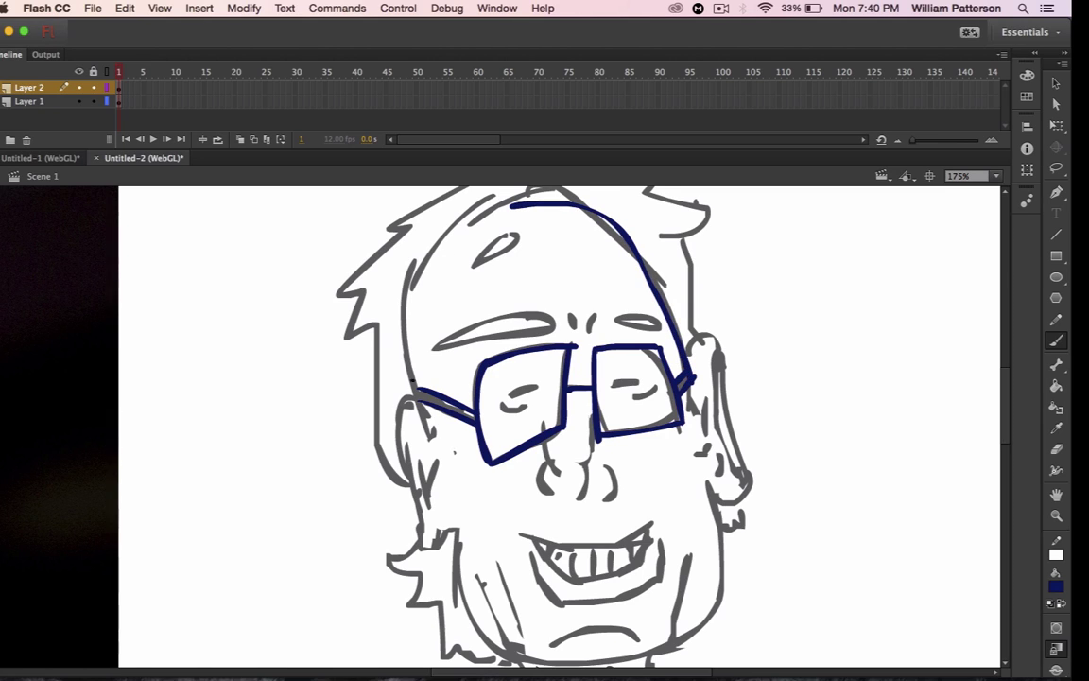
pyautogui.moveTo(414, 390)
pyautogui.mouseDown()
pyautogui.moveTo(409, 301)
pyautogui.moveTo(425, 254)
pyautogui.moveTo(503, 202)
pyautogui.mouseUp()
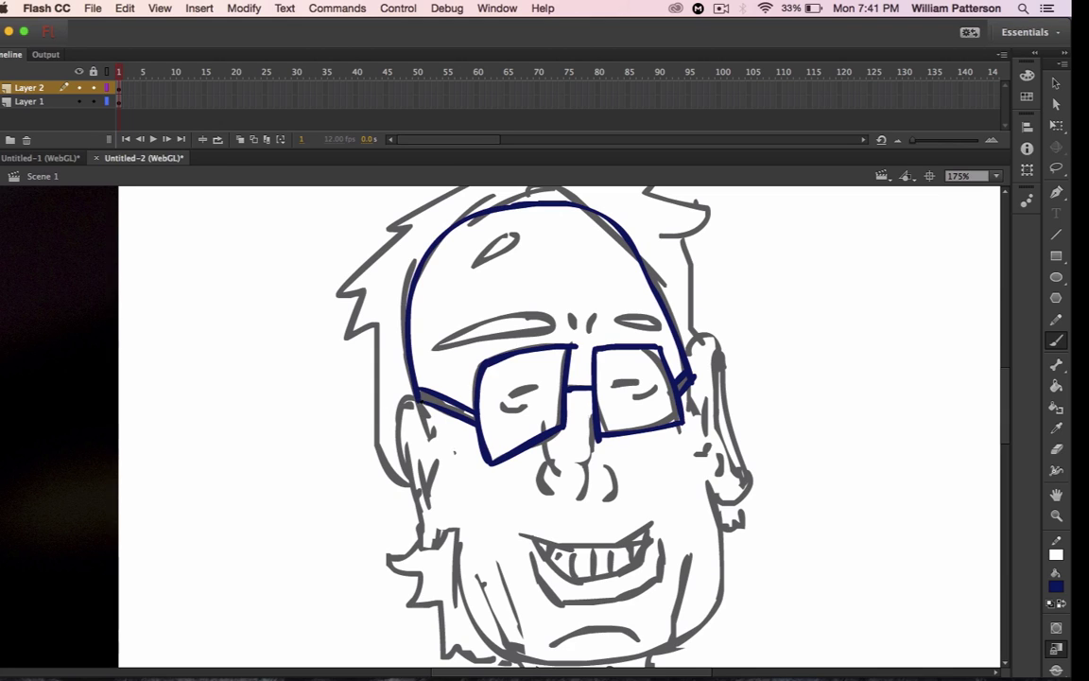
pyautogui.moveTo(409, 394)
pyautogui.mouseDown()
pyautogui.moveTo(395, 444)
pyautogui.moveTo(411, 478)
pyautogui.moveTo(436, 494)
pyautogui.mouseUp()
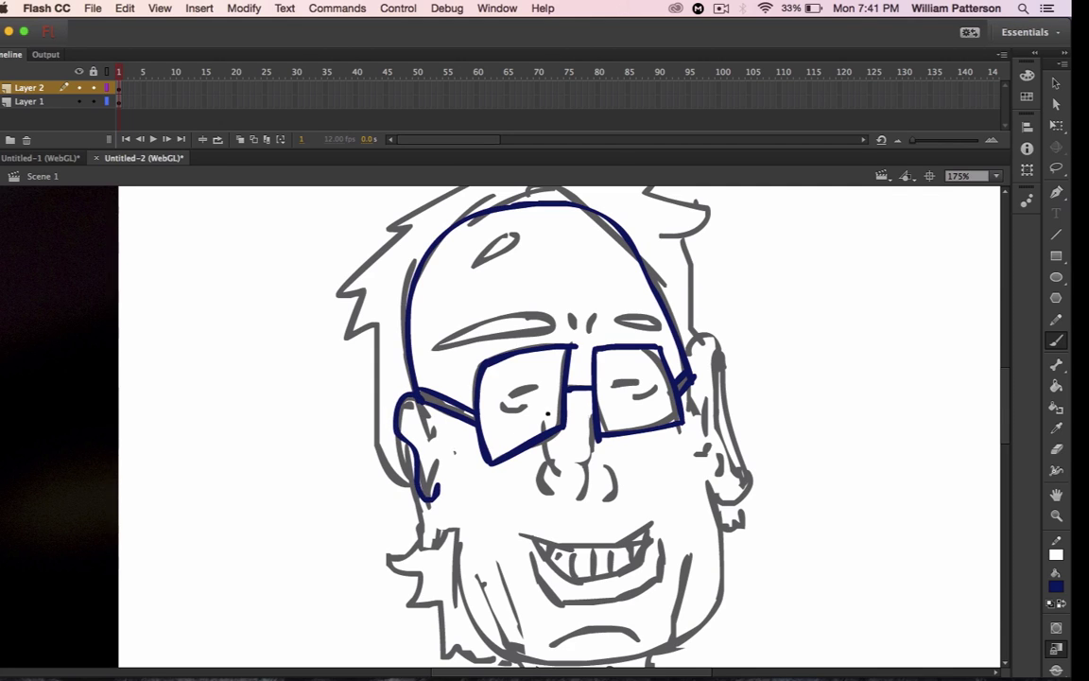
pyautogui.moveTo(693, 378)
pyautogui.mouseDown()
pyautogui.moveTo(710, 352)
pyautogui.moveTo(717, 424)
pyautogui.moveTo(701, 454)
pyautogui.mouseUp()
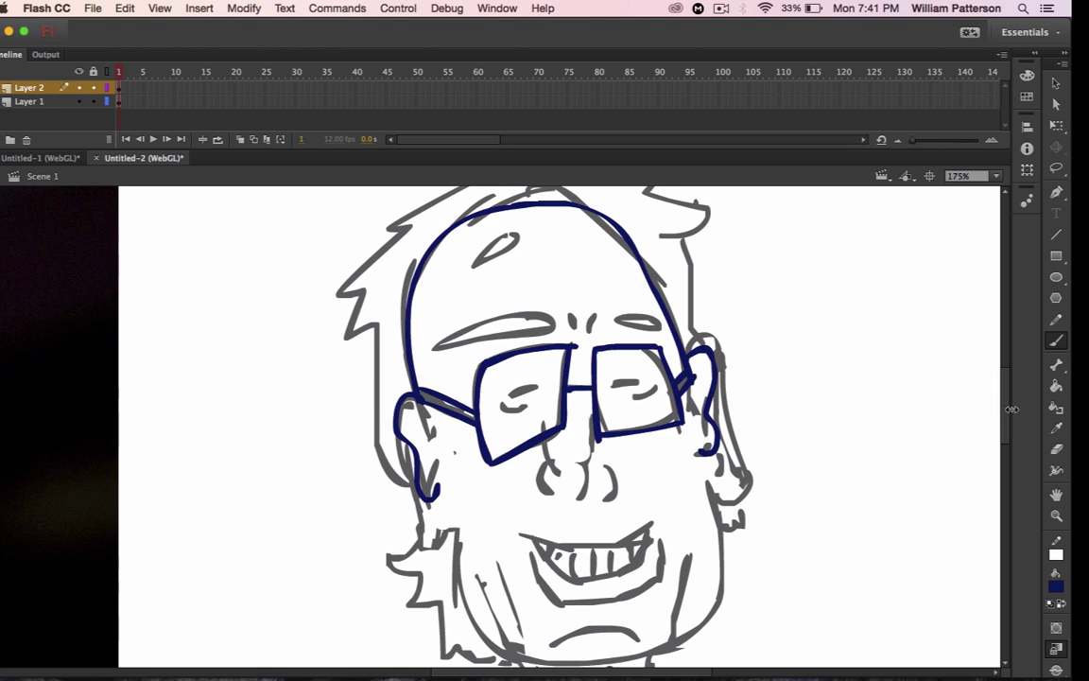
# - Ink the jawline from one earlobe around the chin to the other, redoing strokes that stray from the intended shape
pyautogui.moveTo(1008, 411); pyautogui.dragTo(1006, 425)
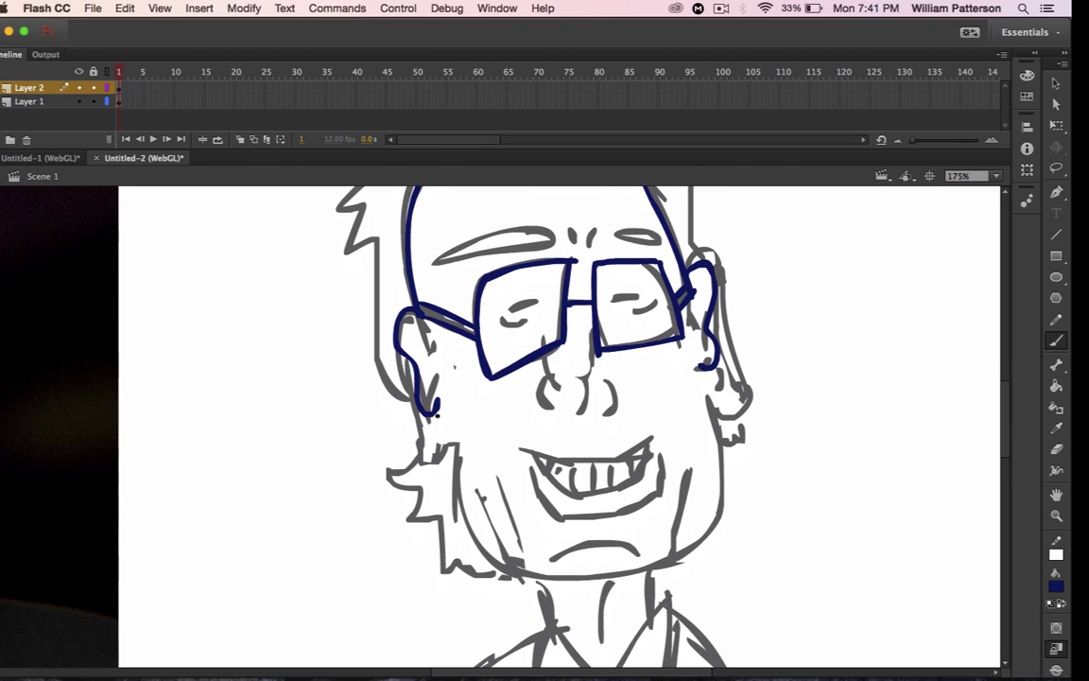
pyautogui.moveTo(433, 409)
pyautogui.mouseDown()
pyautogui.moveTo(465, 522)
pyautogui.moveTo(493, 545)
pyautogui.moveTo(529, 546)
pyautogui.mouseUp()
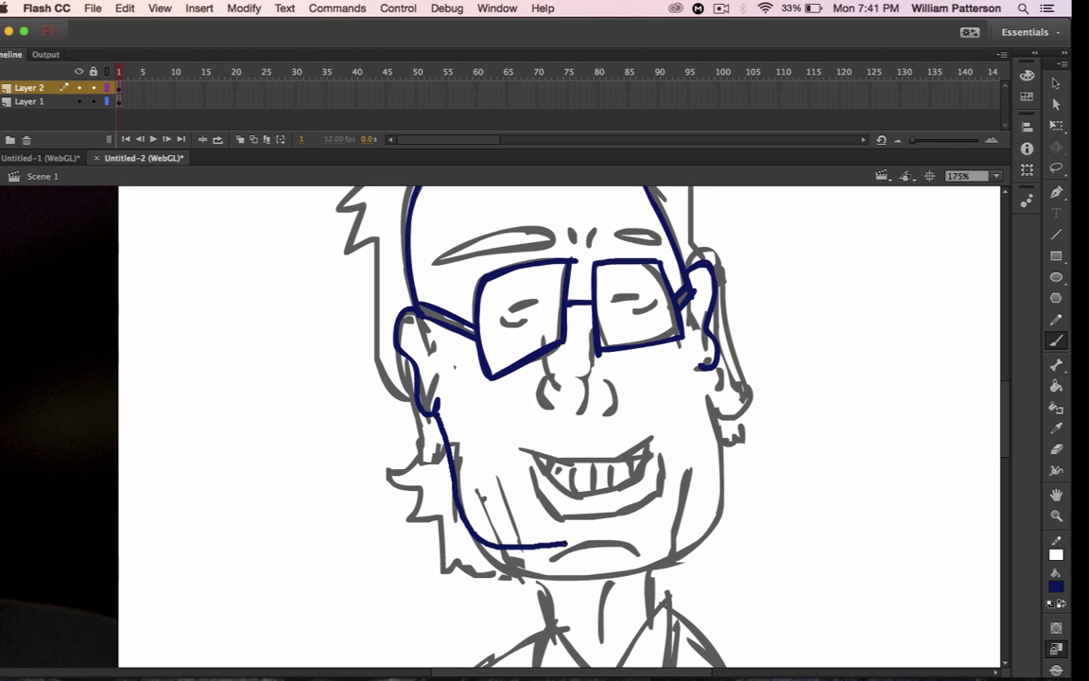
pyautogui.press('super+z')
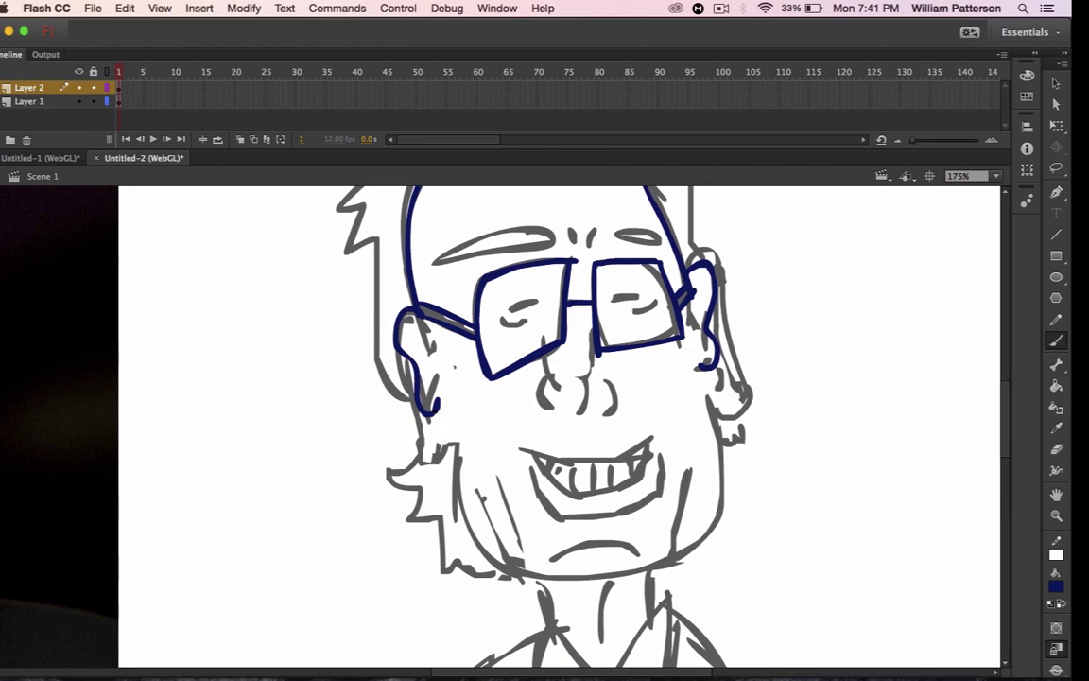
pyautogui.moveTo(421, 397)
pyautogui.mouseDown()
pyautogui.moveTo(487, 555)
pyautogui.moveTo(567, 575)
pyautogui.mouseUp()
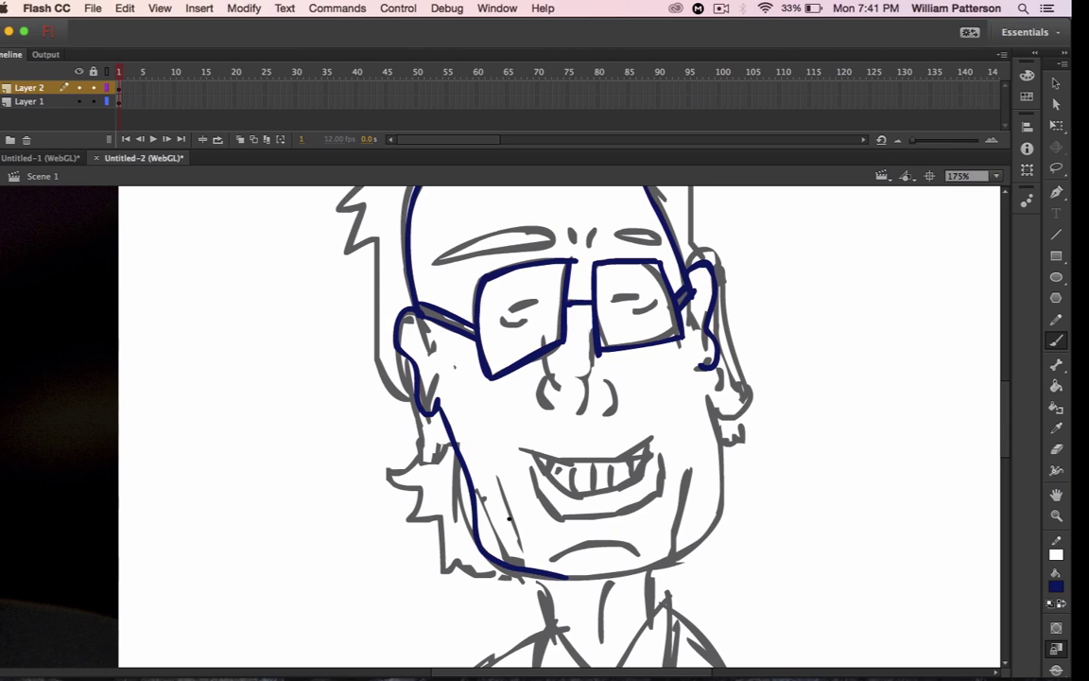
pyautogui.moveTo(711, 374)
pyautogui.mouseDown()
pyautogui.moveTo(730, 508)
pyautogui.moveTo(718, 538)
pyautogui.moveTo(674, 570)
pyautogui.moveTo(553, 581)
pyautogui.mouseUp()
pyautogui.hotkey('ctrl', 'z')
pyautogui.moveTo(644, 567)
pyautogui.mouseDown()
pyautogui.moveTo(701, 534)
pyautogui.moveTo(725, 486)
pyautogui.moveTo(726, 411)
pyautogui.moveTo(713, 378)
pyautogui.mouseUp()
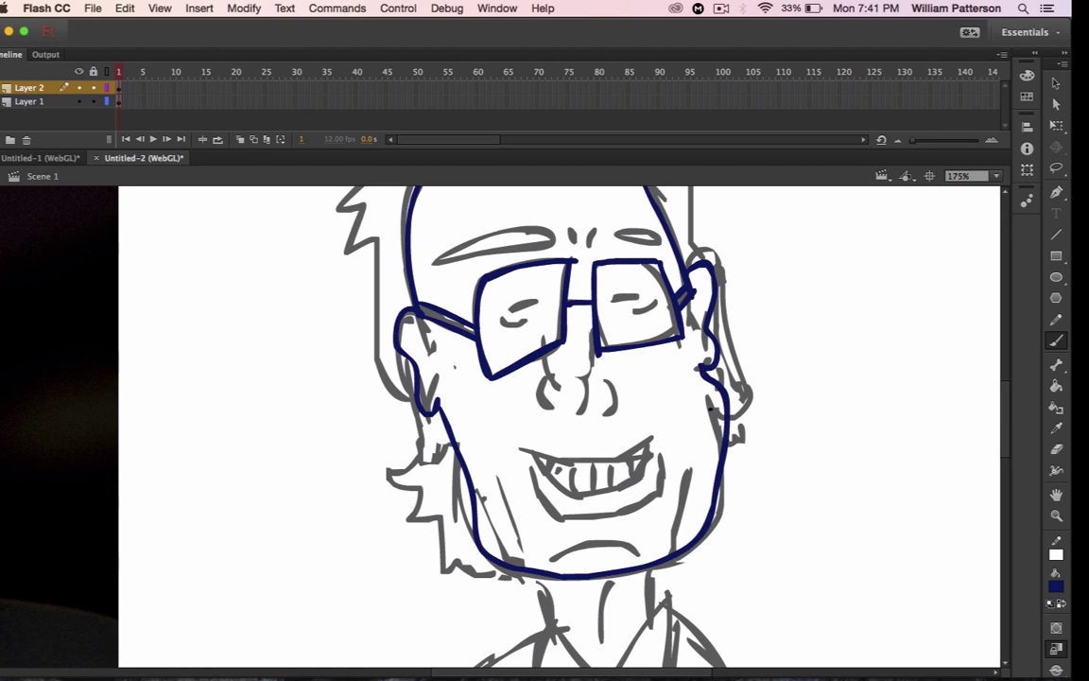
pyautogui.press('z')
pyautogui.hotkey('ctrl', 'z')
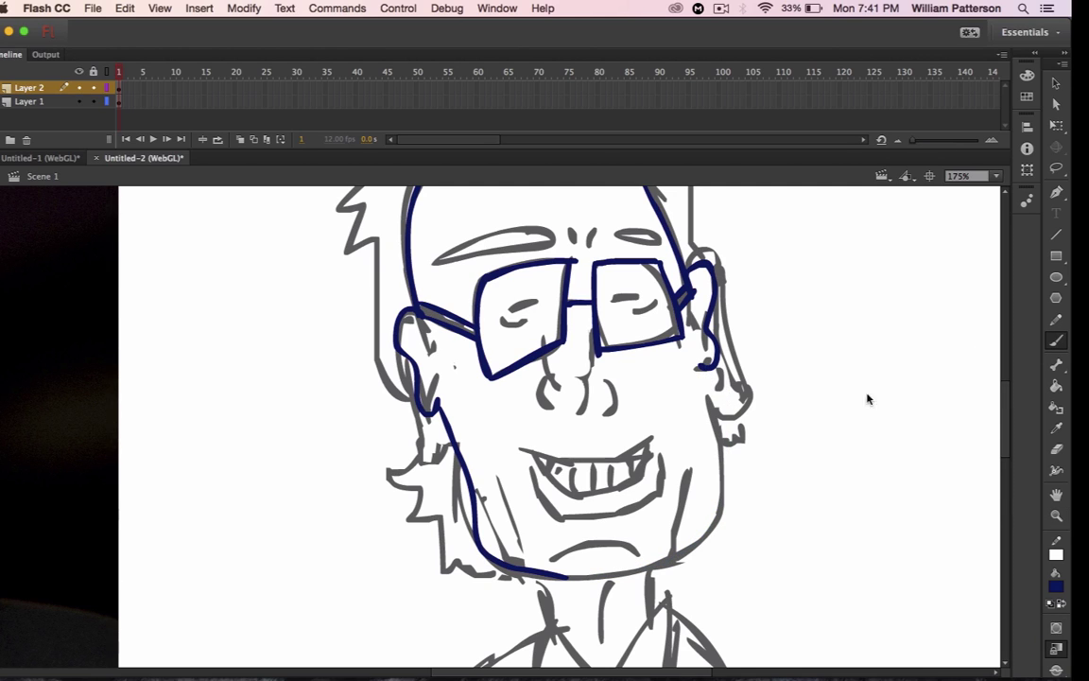
pyautogui.press('b')
pyautogui.moveTo(704, 367)
pyautogui.mouseDown()
pyautogui.moveTo(714, 475)
pyautogui.moveTo(700, 520)
pyautogui.moveTo(663, 550)
pyautogui.moveTo(553, 574)
pyautogui.mouseUp()
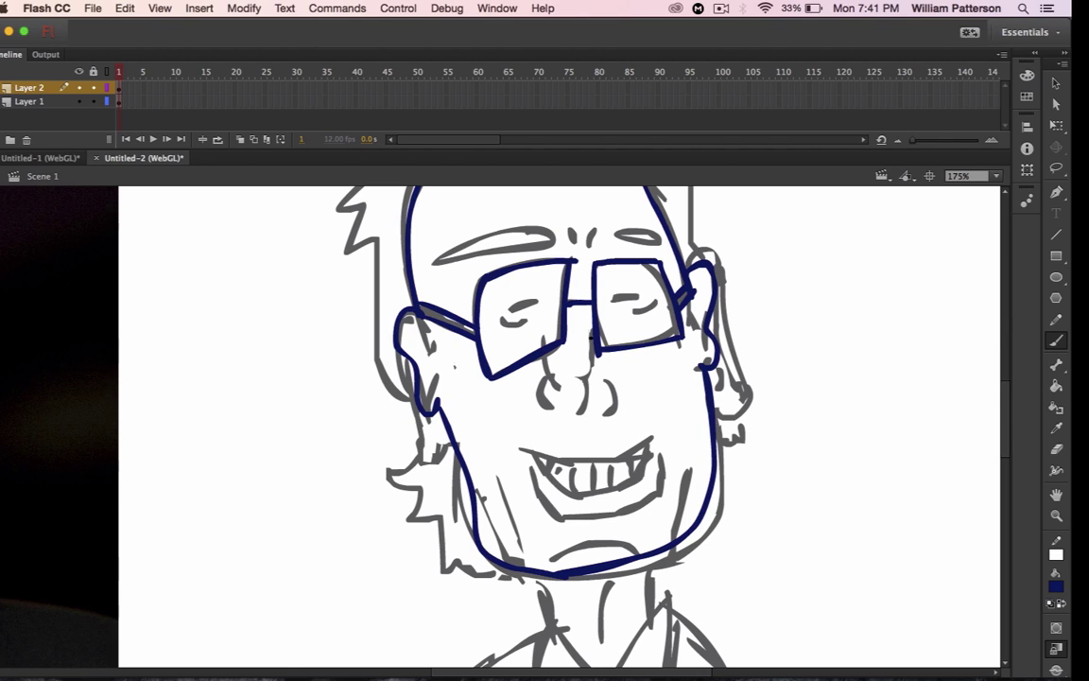
# - Ink the nose with its bridge line below the glasses, the rounded tip and curved nostrils on both sides
pyautogui.moveTo(592, 331); pyautogui.dragTo(581, 417)
pyautogui.hotkey('ctrl', 'z')
pyautogui.moveTo(587, 376)
pyautogui.mouseDown()
pyautogui.moveTo(591, 397)
pyautogui.moveTo(577, 411)
pyautogui.moveTo(541, 406)
pyautogui.moveTo(550, 409)
pyautogui.mouseUp()
pyautogui.moveTo(548, 366)
pyautogui.mouseDown()
pyautogui.moveTo(560, 384)
pyautogui.moveTo(619, 395)
pyautogui.moveTo(612, 410)
pyautogui.mouseUp()
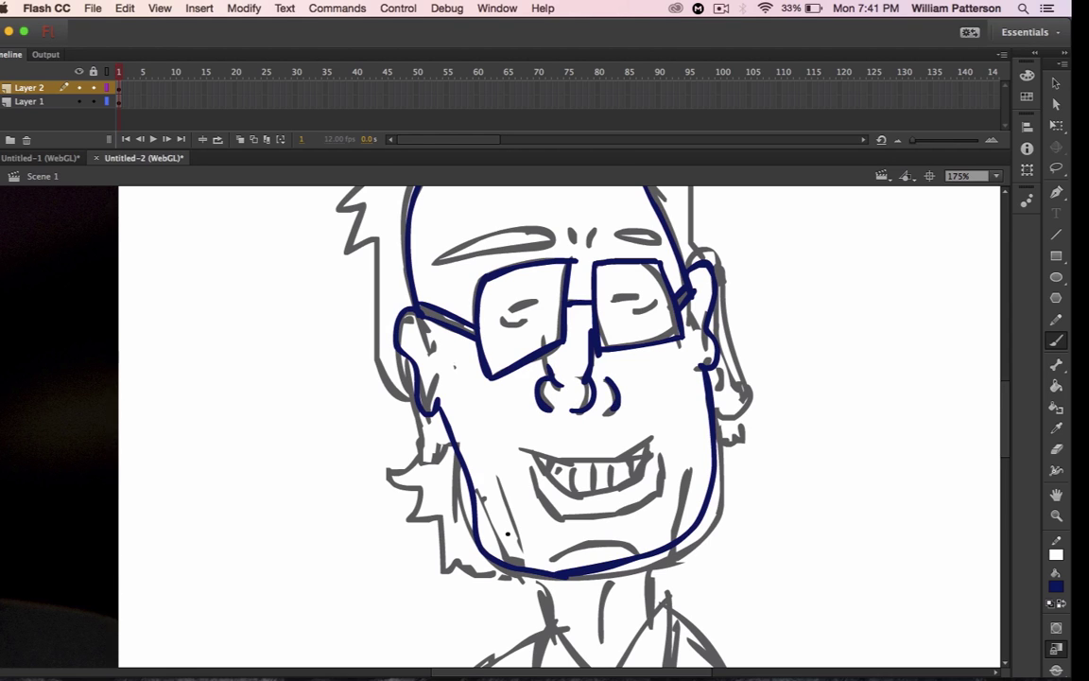
# - Ink the grinning mouth with upturned corners, the lower lip line and short strokes separating the teeth
pyautogui.moveTo(521, 447)
pyautogui.mouseDown()
pyautogui.moveTo(560, 463)
pyautogui.moveTo(639, 448)
pyautogui.moveTo(649, 431)
pyautogui.mouseUp()
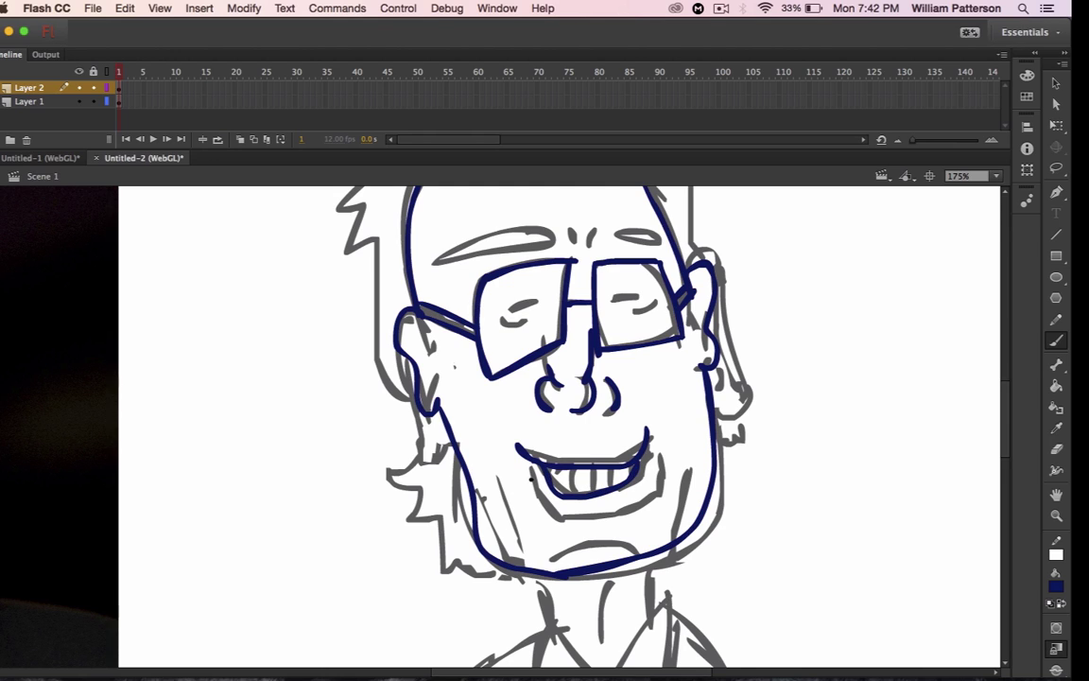
pyautogui.moveTo(535, 473)
pyautogui.mouseDown()
pyautogui.moveTo(553, 517)
pyautogui.moveTo(622, 513)
pyautogui.moveTo(654, 496)
pyautogui.moveTo(655, 461)
pyautogui.mouseUp()
pyautogui.moveTo(567, 468)
pyautogui.mouseDown()
pyautogui.moveTo(571, 493)
pyautogui.moveTo(608, 486)
pyautogui.moveTo(557, 481)
pyautogui.mouseUp()
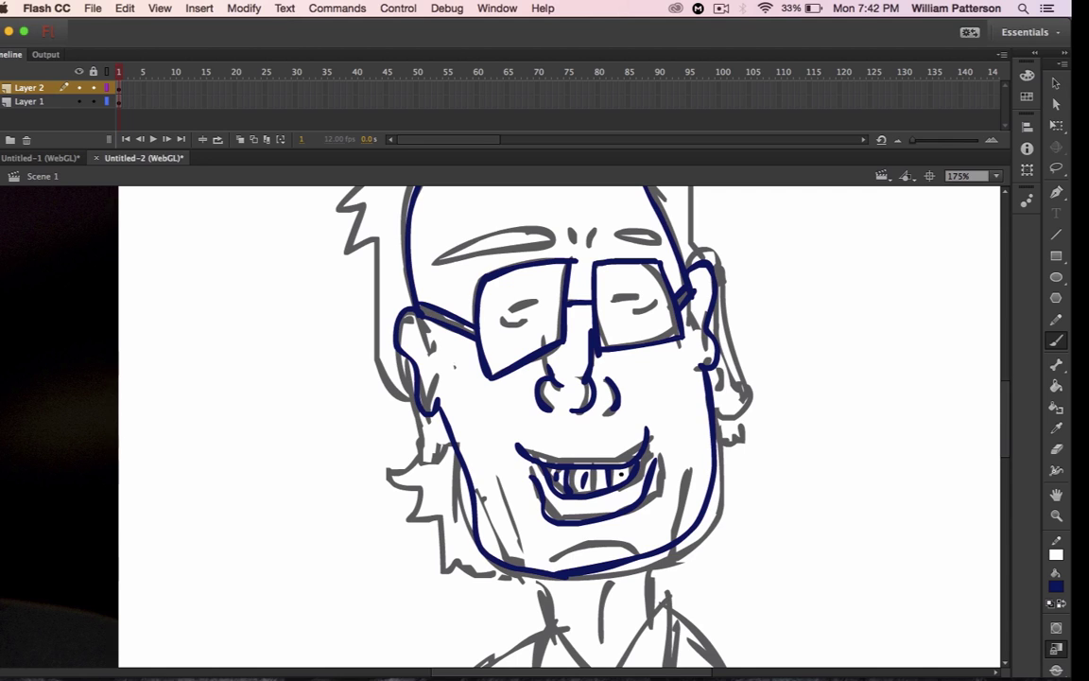
pyautogui.moveTo(621, 472); pyautogui.dragTo(622, 480)
# - Ink the squinting eyes inside the lenses, and above them the closed eyebrow shapes with two frown lines between
pyautogui.moveTo(512, 311)
pyautogui.mouseDown()
pyautogui.moveTo(546, 302)
pyautogui.moveTo(502, 321)
pyautogui.moveTo(526, 326)
pyautogui.mouseUp()
pyautogui.moveTo(614, 296)
pyautogui.mouseDown()
pyautogui.moveTo(644, 298)
pyautogui.moveTo(648, 310)
pyautogui.moveTo(654, 299)
pyautogui.mouseUp()
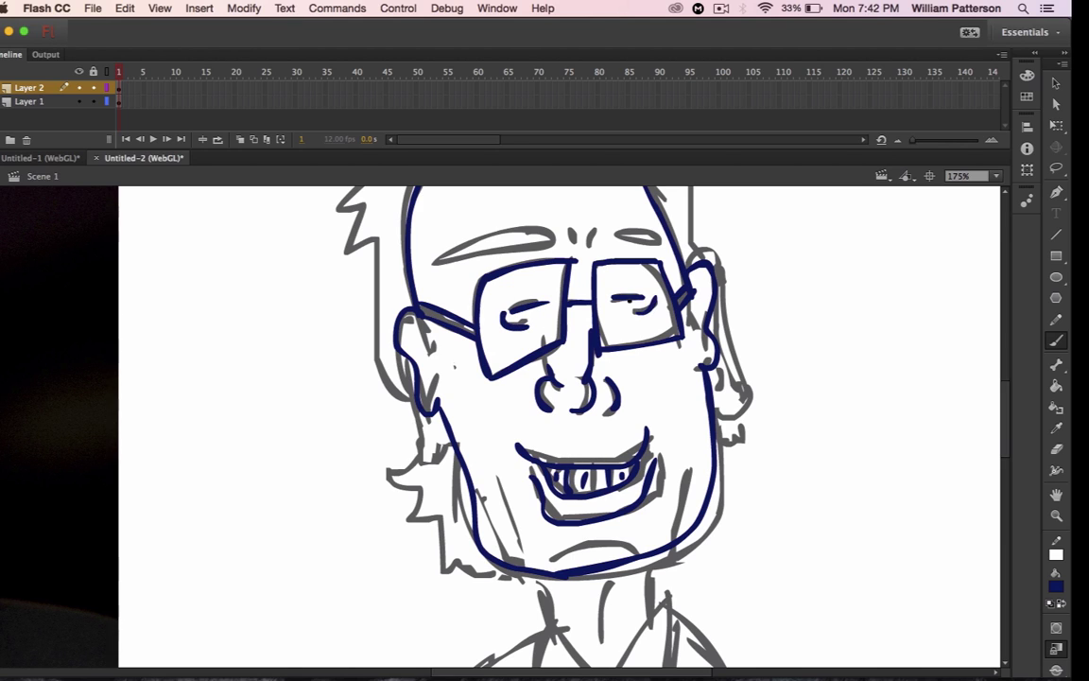
pyautogui.moveTo(474, 241)
pyautogui.mouseDown()
pyautogui.moveTo(437, 262)
pyautogui.moveTo(526, 253)
pyautogui.moveTo(487, 233)
pyautogui.moveTo(471, 242)
pyautogui.mouseUp()
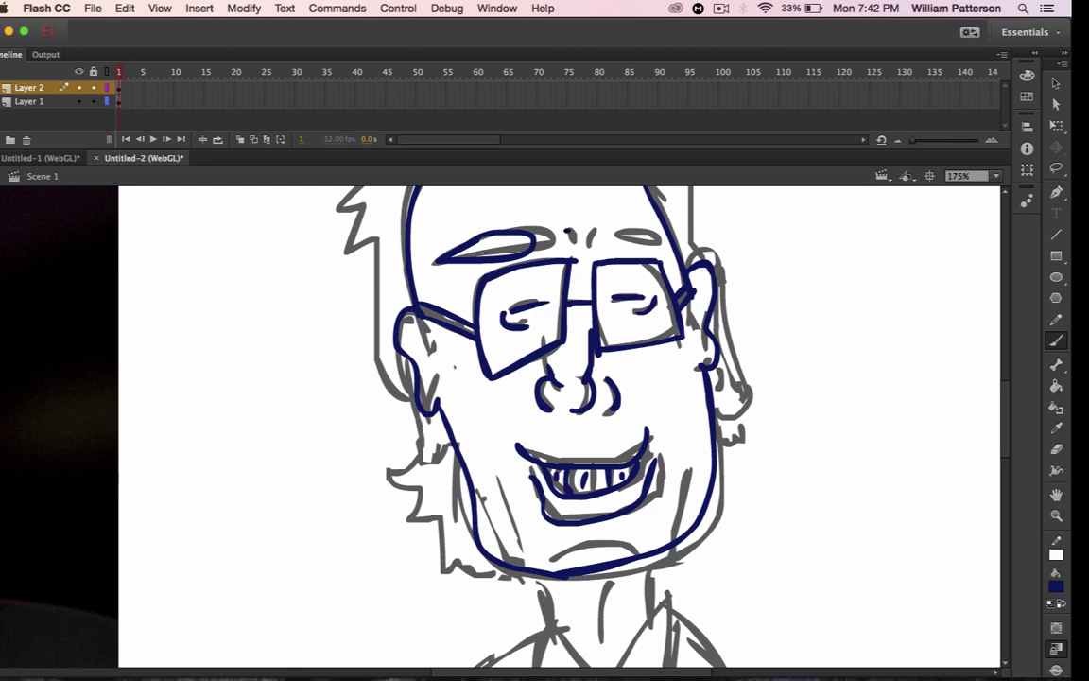
pyautogui.moveTo(568, 231)
pyautogui.mouseDown()
pyautogui.moveTo(573, 247)
pyautogui.moveTo(654, 244)
pyautogui.moveTo(621, 232)
pyautogui.mouseUp()
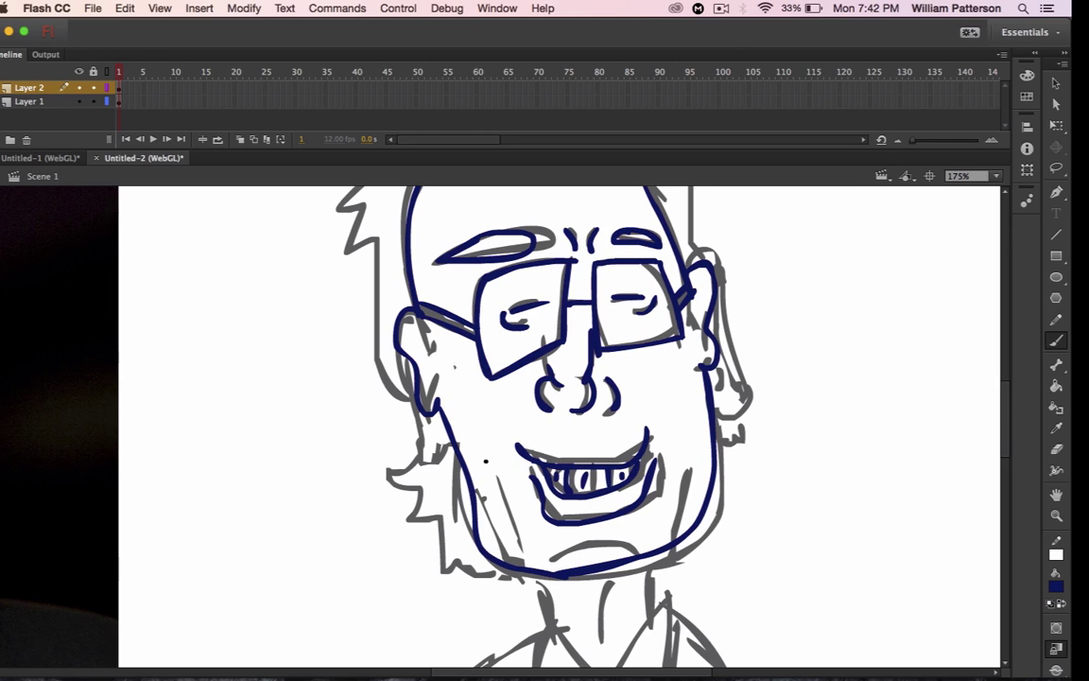
# - Ink the hair closer to the head than sketched, with jagged locks by the temple, tufts below both ears and an uneven crown line
pyautogui.moveTo(1006, 416); pyautogui.dragTo(1004, 396)
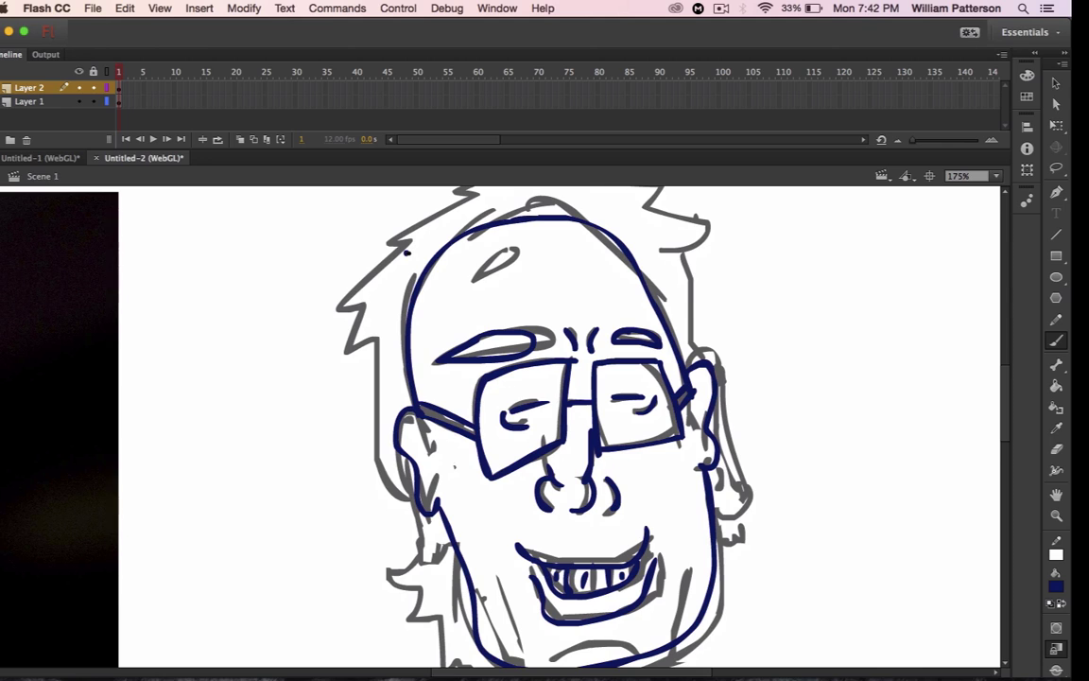
pyautogui.moveTo(417, 253); pyautogui.dragTo(375, 319)
pyautogui.moveTo(391, 318)
pyautogui.mouseDown()
pyautogui.moveTo(377, 359)
pyautogui.moveTo(400, 413)
pyautogui.mouseUp()
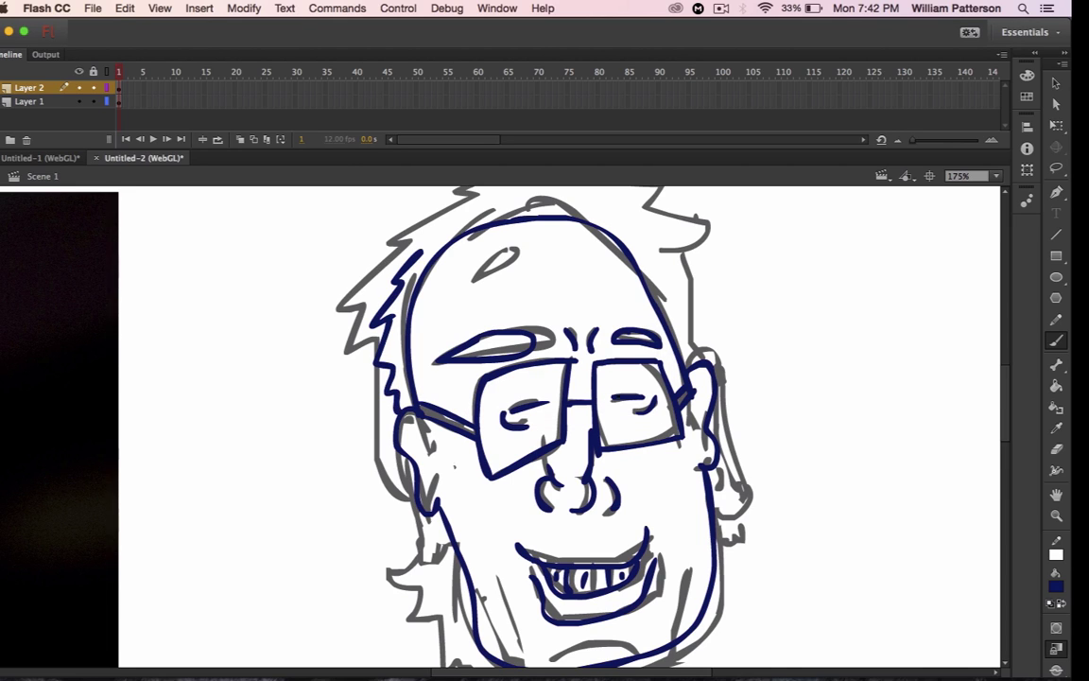
pyautogui.moveTo(1006, 406); pyautogui.dragTo(1007, 425)
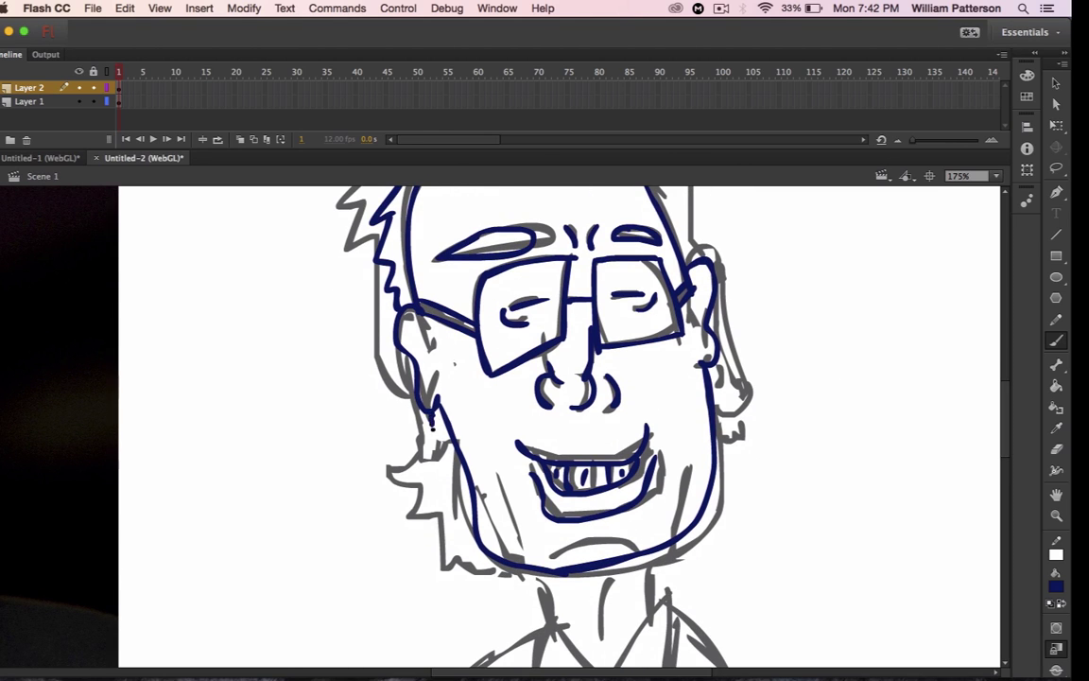
pyautogui.moveTo(433, 423)
pyautogui.mouseDown()
pyautogui.moveTo(435, 473)
pyautogui.moveTo(416, 477)
pyautogui.moveTo(453, 508)
pyautogui.moveTo(453, 565)
pyautogui.moveTo(496, 570)
pyautogui.mouseUp()
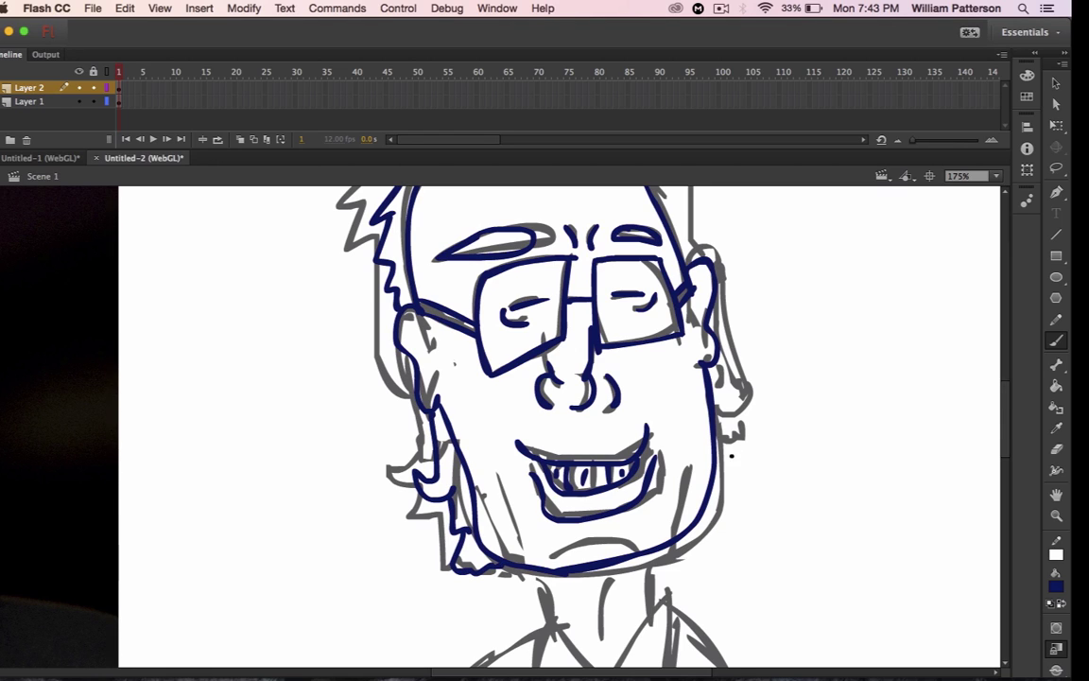
pyautogui.moveTo(723, 472)
pyautogui.mouseDown()
pyautogui.moveTo(745, 449)
pyautogui.moveTo(730, 418)
pyautogui.mouseUp()
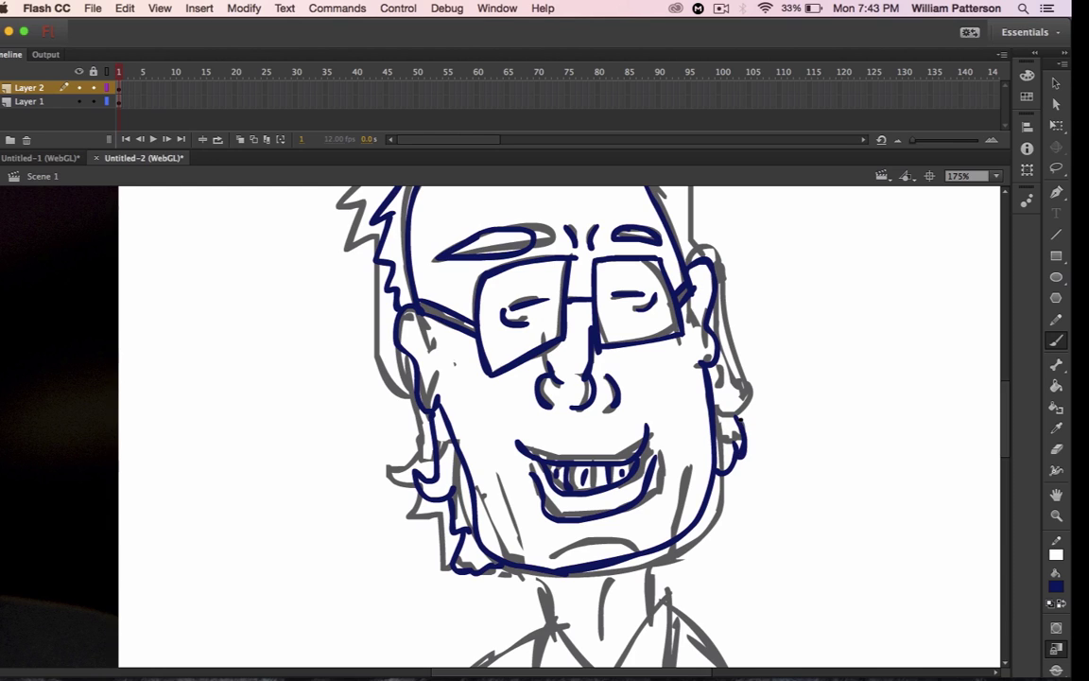
pyautogui.moveTo(718, 370); pyautogui.dragTo(741, 424)
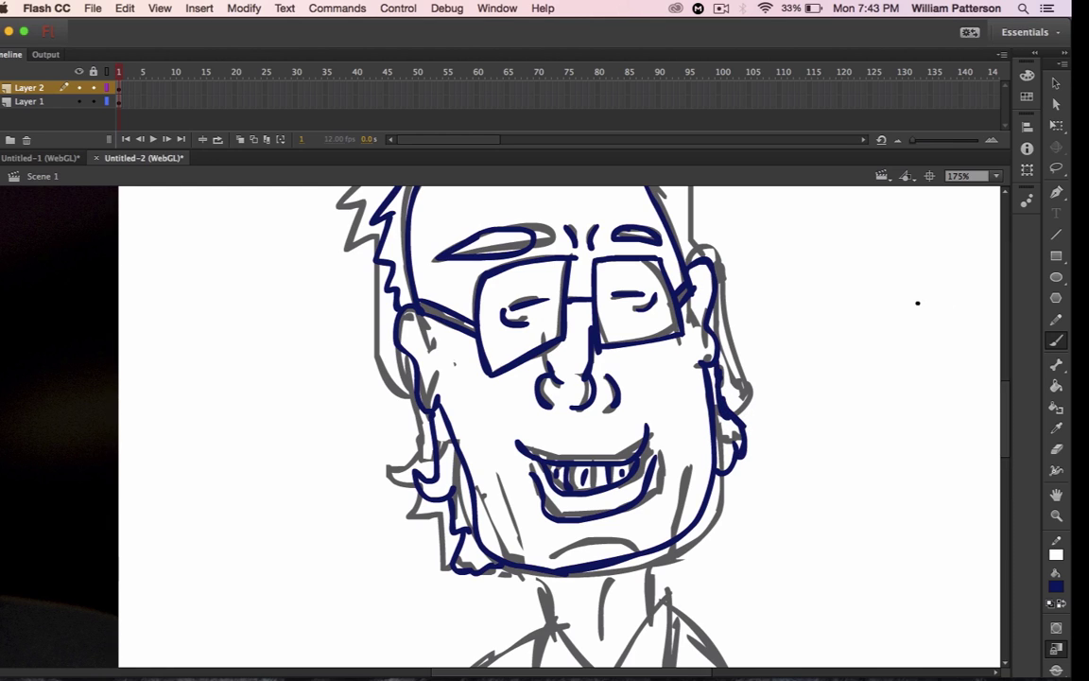
pyautogui.moveTo(1004, 405); pyautogui.dragTo(1004, 382)
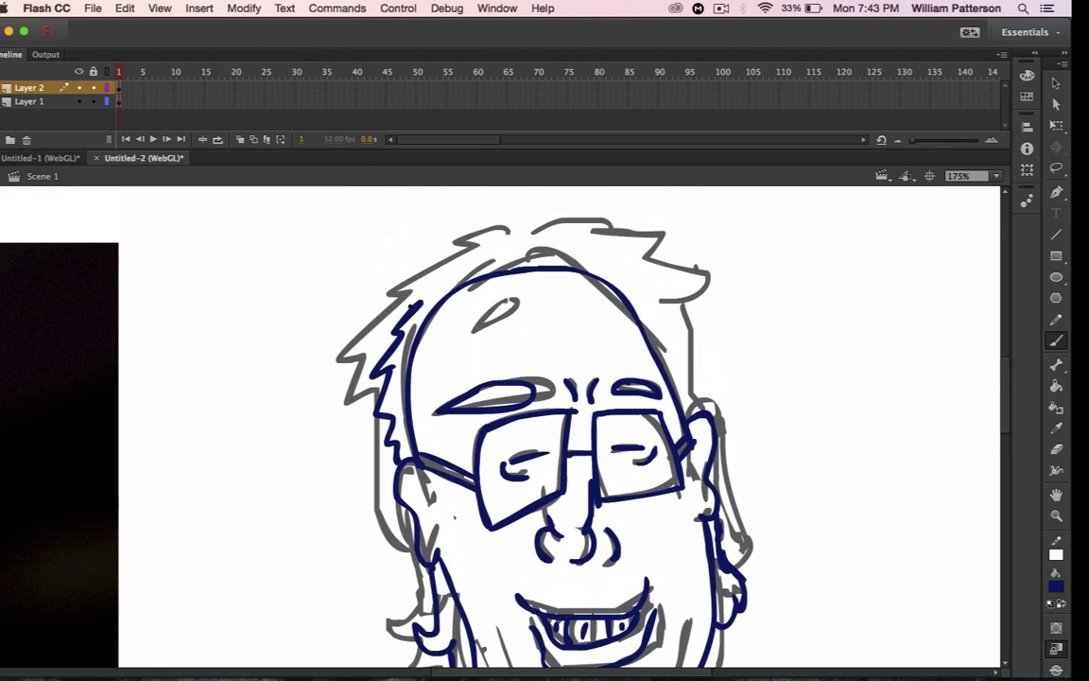
pyautogui.moveTo(411, 306)
pyautogui.mouseDown()
pyautogui.moveTo(437, 264)
pyautogui.moveTo(503, 240)
pyautogui.moveTo(513, 253)
pyautogui.moveTo(603, 256)
pyautogui.moveTo(657, 274)
pyautogui.moveTo(680, 299)
pyautogui.moveTo(682, 357)
pyautogui.mouseUp()
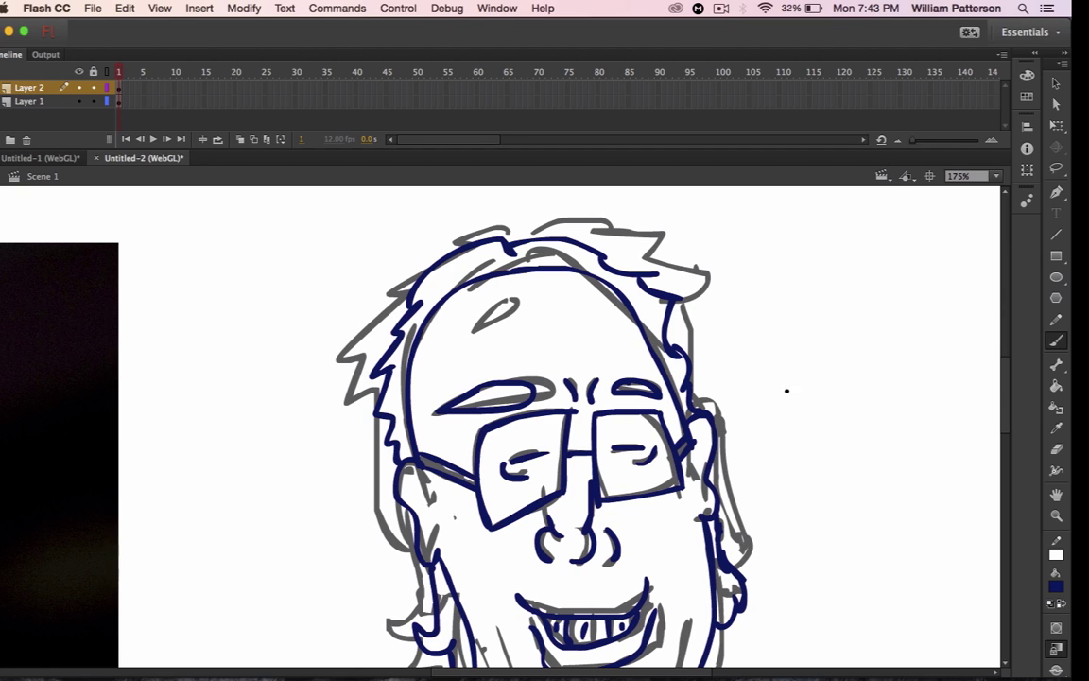
# - Ink both sides of the neck and a curved V-shaped neckline joining them above the tie knot
pyautogui.scroll(-3, 1006, 407)
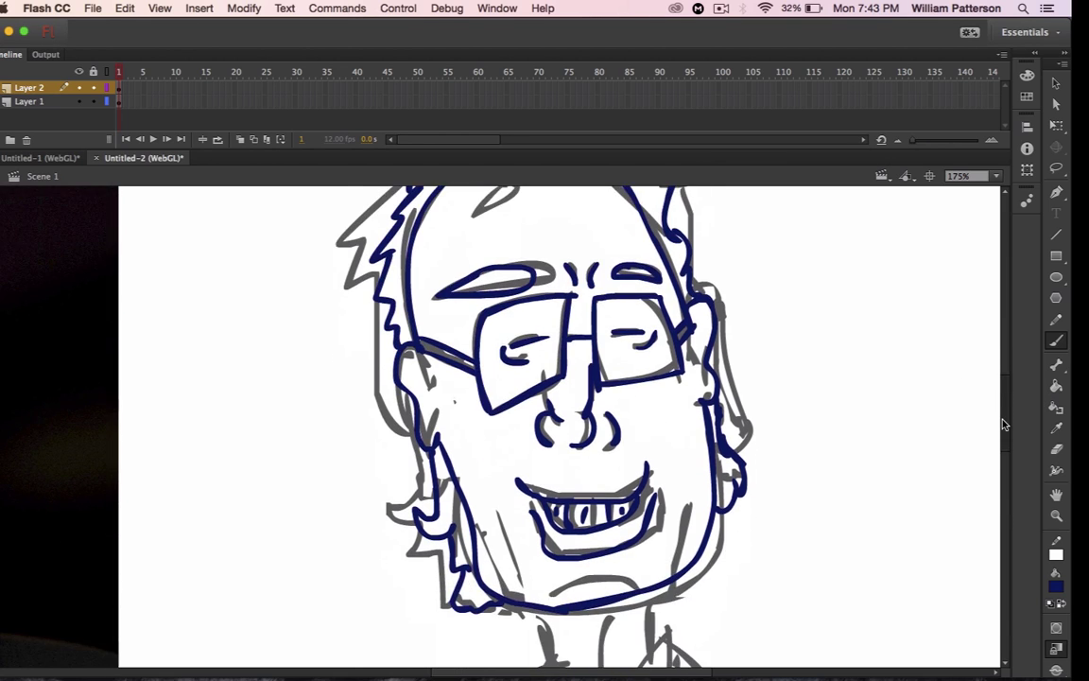
pyautogui.moveTo(1004, 426); pyautogui.dragTo(1002, 469)
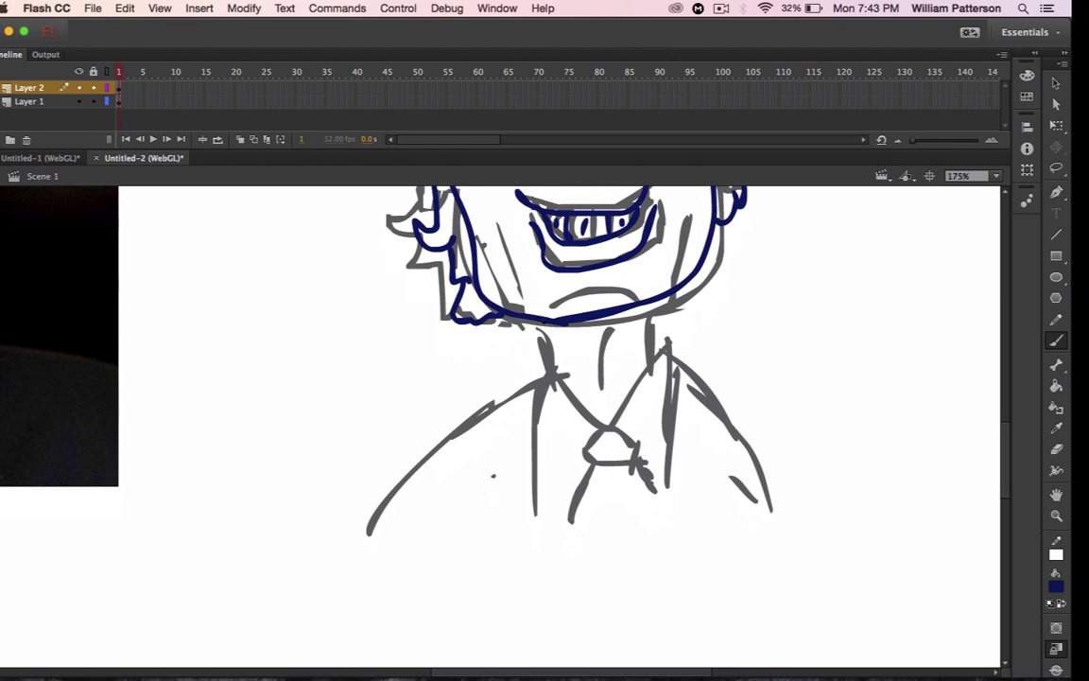
pyautogui.moveTo(538, 326); pyautogui.dragTo(544, 382)
pyautogui.moveTo(660, 301); pyautogui.dragTo(656, 372)
pyautogui.moveTo(535, 378); pyautogui.dragTo(662, 367)
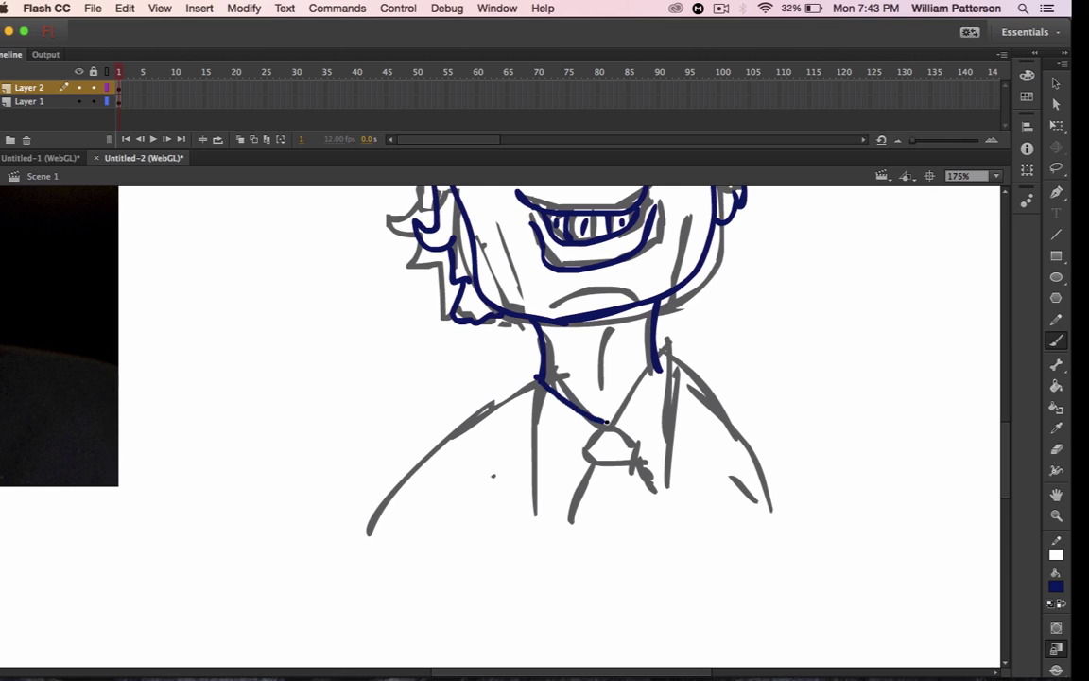
# - Ink both shoulders of the jacket, narrower than sketched, with a notched zigzag lapel on each side
pyautogui.moveTo(535, 378)
pyautogui.mouseDown()
pyautogui.moveTo(441, 452)
pyautogui.moveTo(410, 553)
pyautogui.mouseUp()
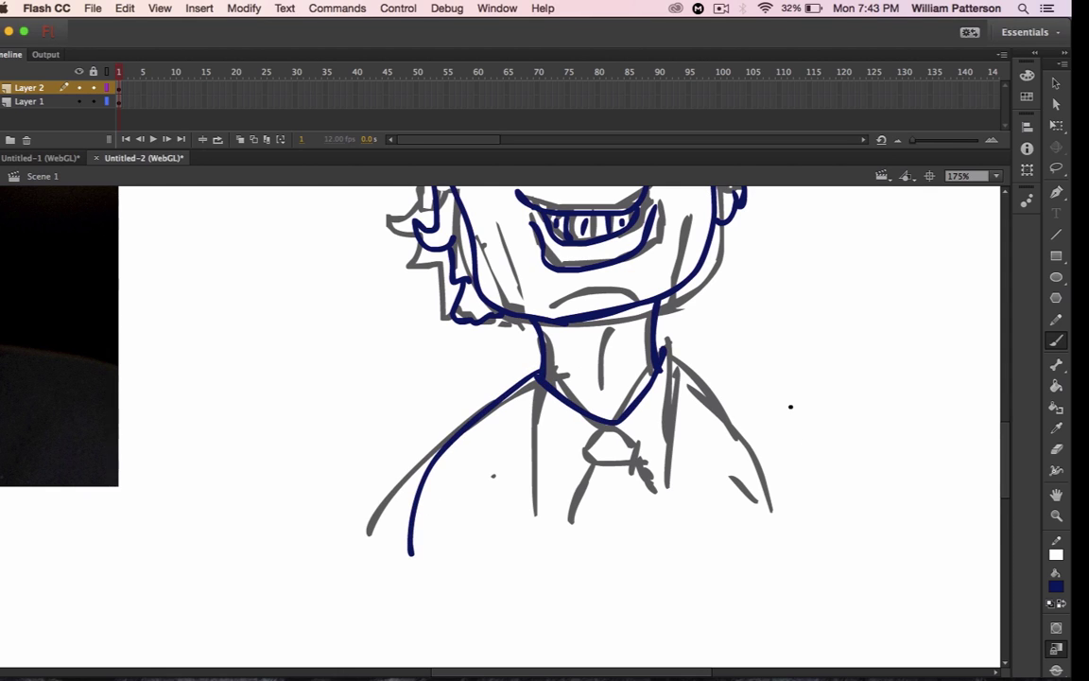
pyautogui.moveTo(659, 348)
pyautogui.mouseDown()
pyautogui.moveTo(737, 426)
pyautogui.moveTo(750, 528)
pyautogui.mouseUp()
pyautogui.moveTo(541, 380)
pyautogui.mouseDown()
pyautogui.moveTo(489, 467)
pyautogui.moveTo(518, 480)
pyautogui.moveTo(508, 547)
pyautogui.mouseUp()
pyautogui.moveTo(659, 370)
pyautogui.mouseDown()
pyautogui.moveTo(687, 427)
pyautogui.moveTo(679, 479)
pyautogui.moveTo(698, 506)
pyautogui.moveTo(695, 546)
pyautogui.mouseUp()
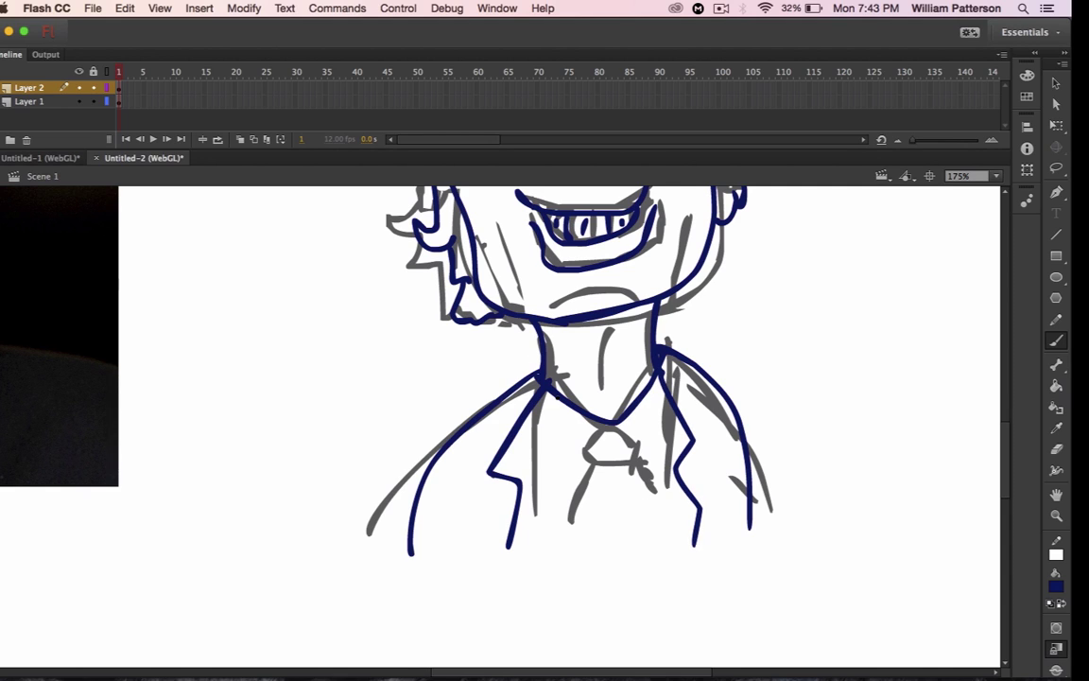
# - Ink the V-shaped shirt opening from both sides of the collar to a point, with the tie knot inside it
pyautogui.moveTo(546, 384); pyautogui.dragTo(602, 543)
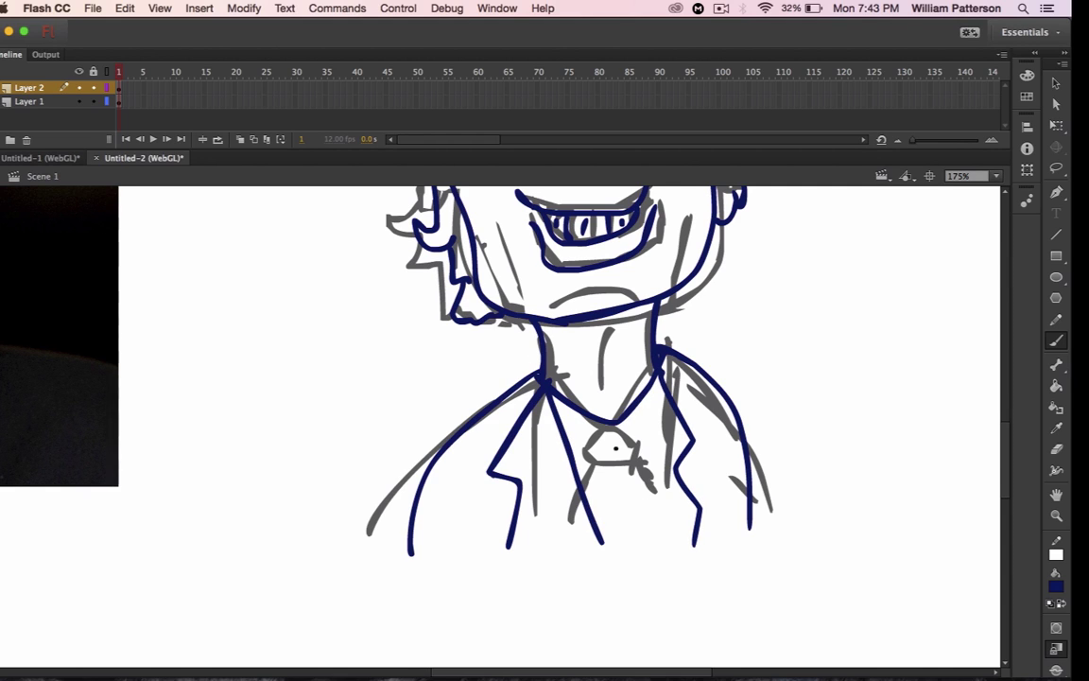
pyautogui.moveTo(659, 374); pyautogui.dragTo(602, 550)
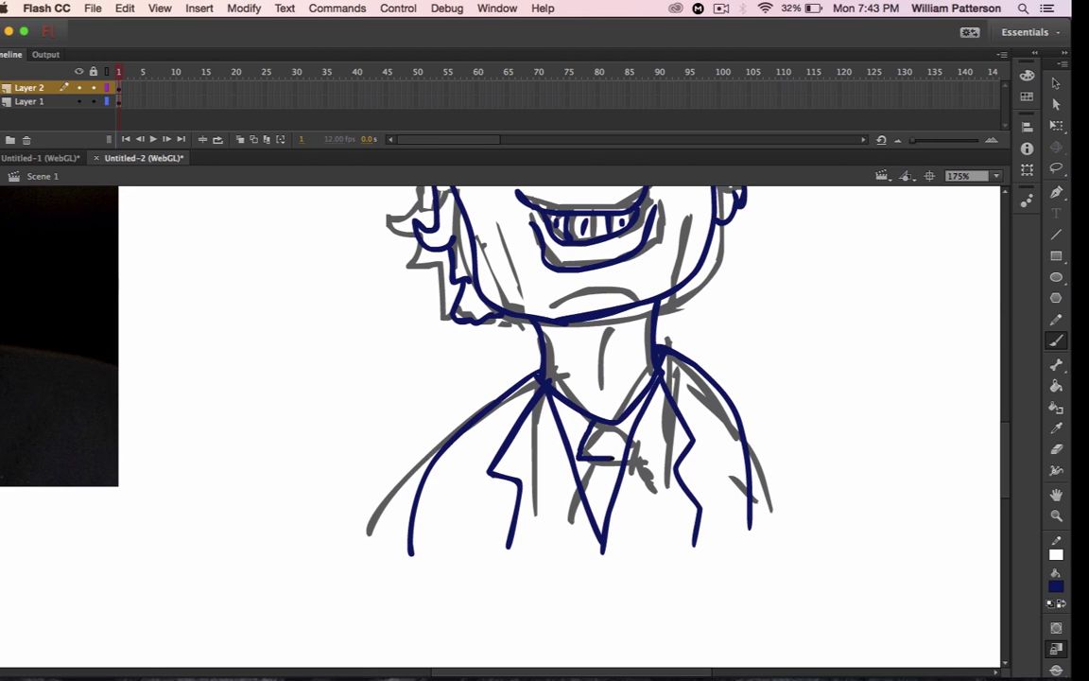
pyautogui.moveTo(581, 428); pyautogui.dragTo(589, 467)
# - Toggle the visibility of Layer 1 to compare the navy line art with the grey sketch and photo
pyautogui.moveTo(1004, 467); pyautogui.dragTo(995, 442)
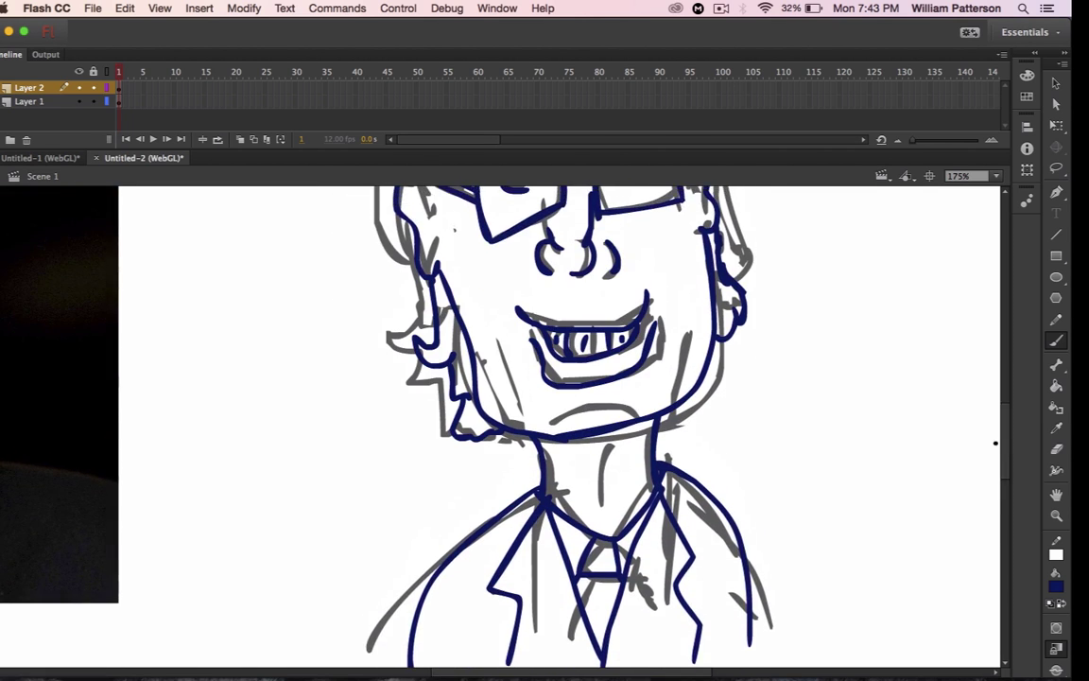
pyautogui.press('super+minus')
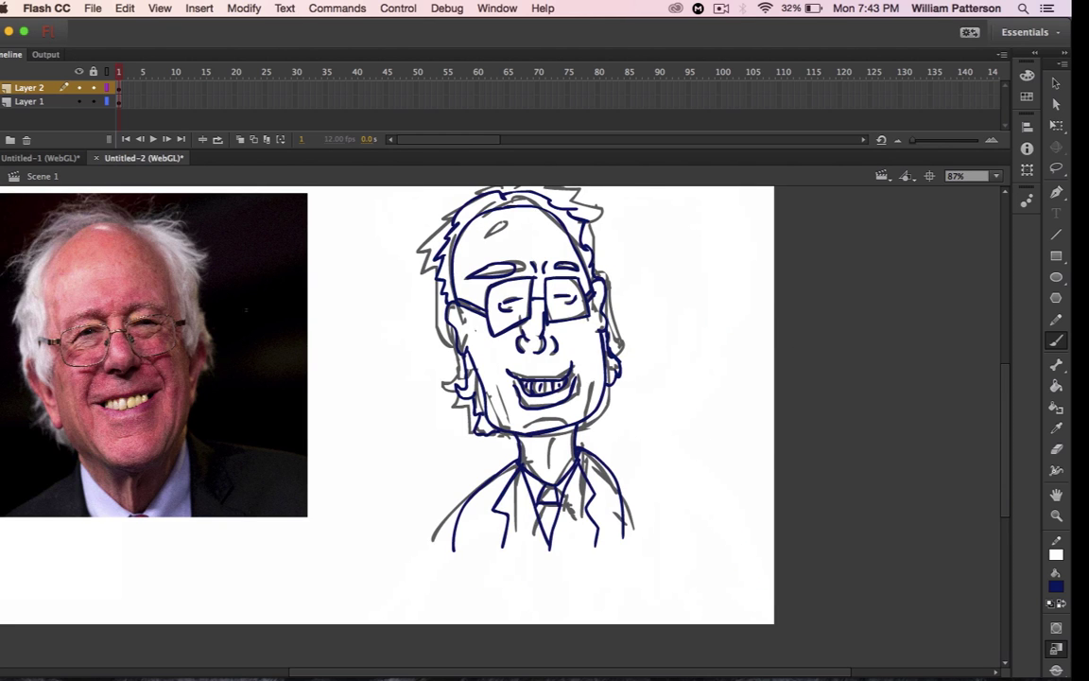
pyautogui.click(78, 102)
pyautogui.click(78, 102)
pyautogui.click(79, 102)
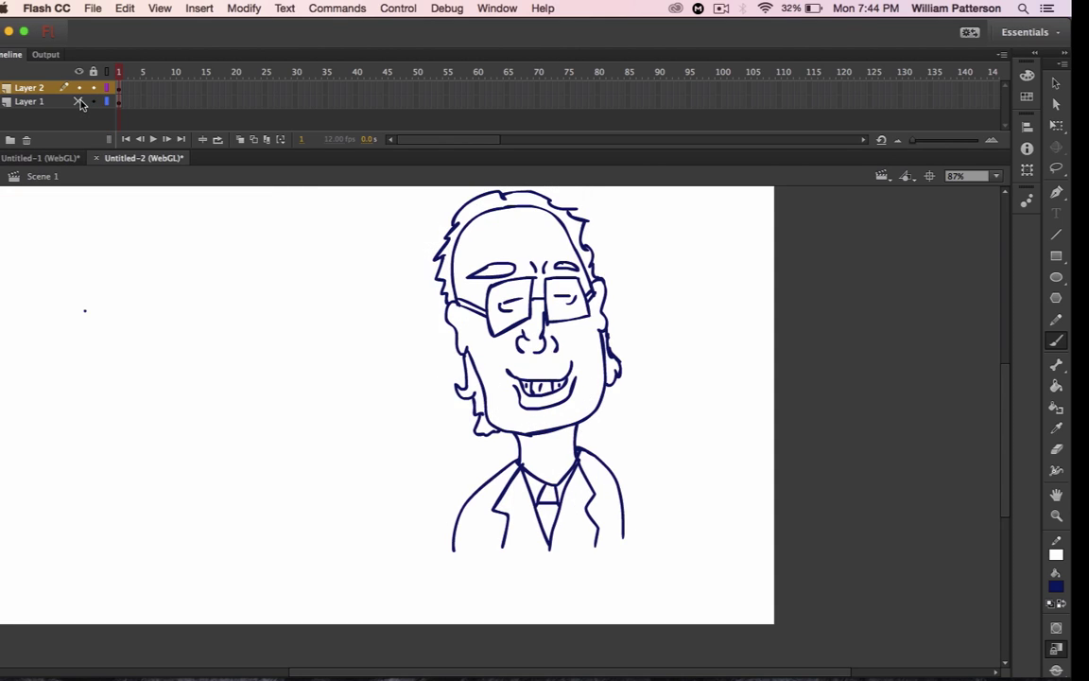
pyautogui.click(79, 102)
pyautogui.click(80, 102)
pyautogui.click(79, 102)
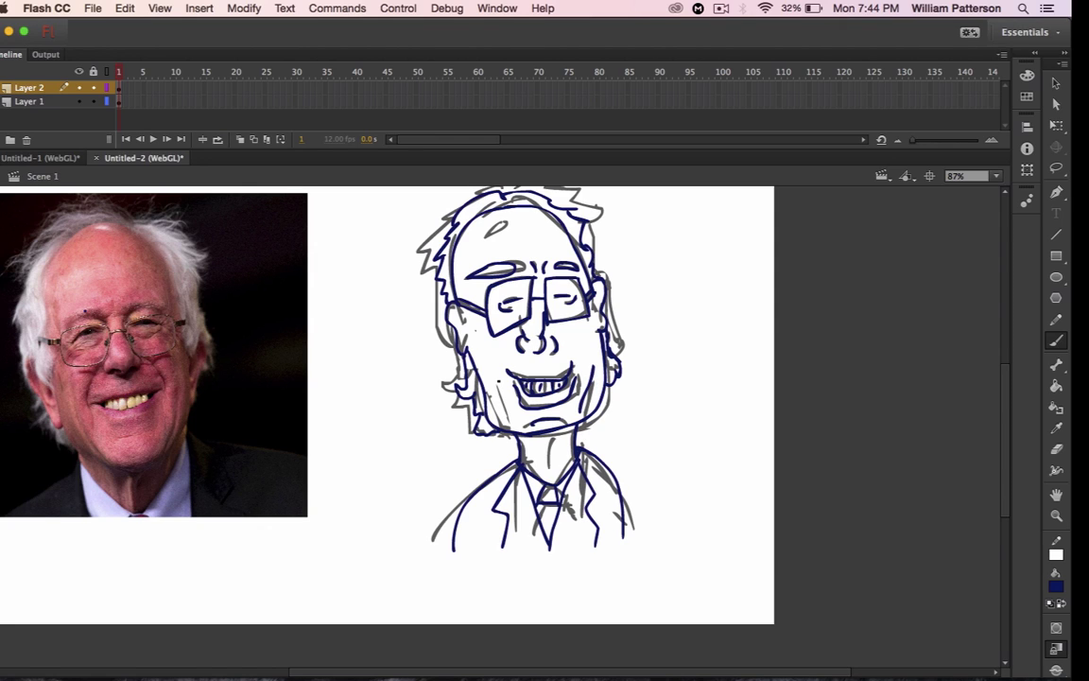
# - Ink the cheek creases, chin crease and neck line, and check the line art with Layer 1 hidden and shown
pyautogui.moveTo(557, 440); pyautogui.dragTo(552, 474)
pyautogui.click(79, 101)
pyautogui.click(78, 101)
pyautogui.click(79, 102)
pyautogui.click(78, 101)
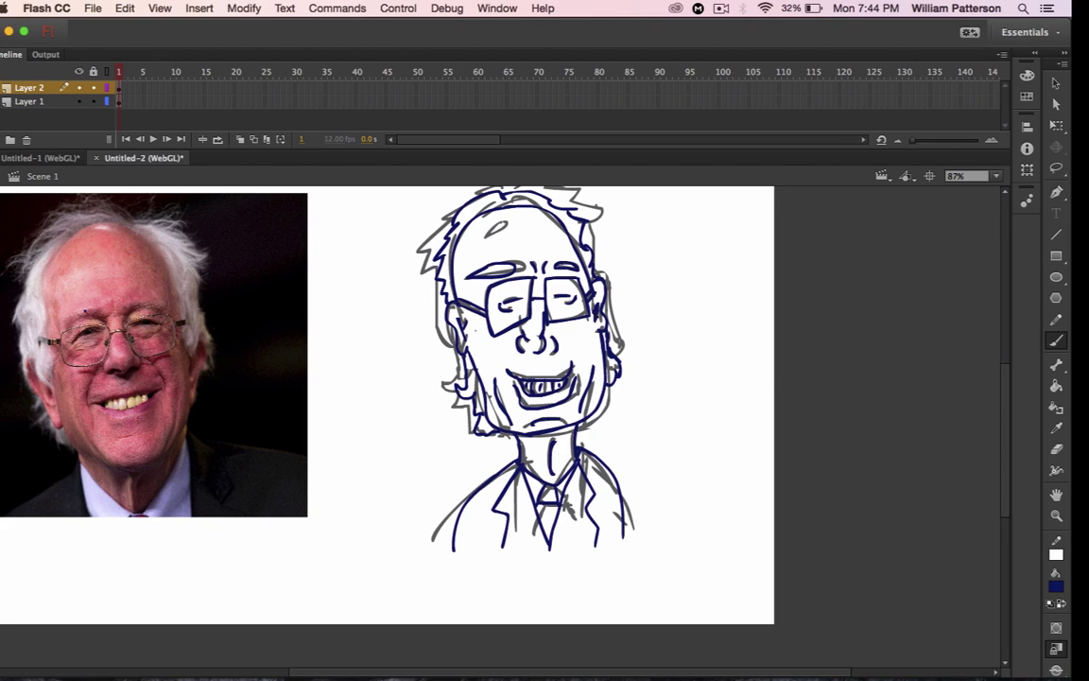
pyautogui.click(720, 7)
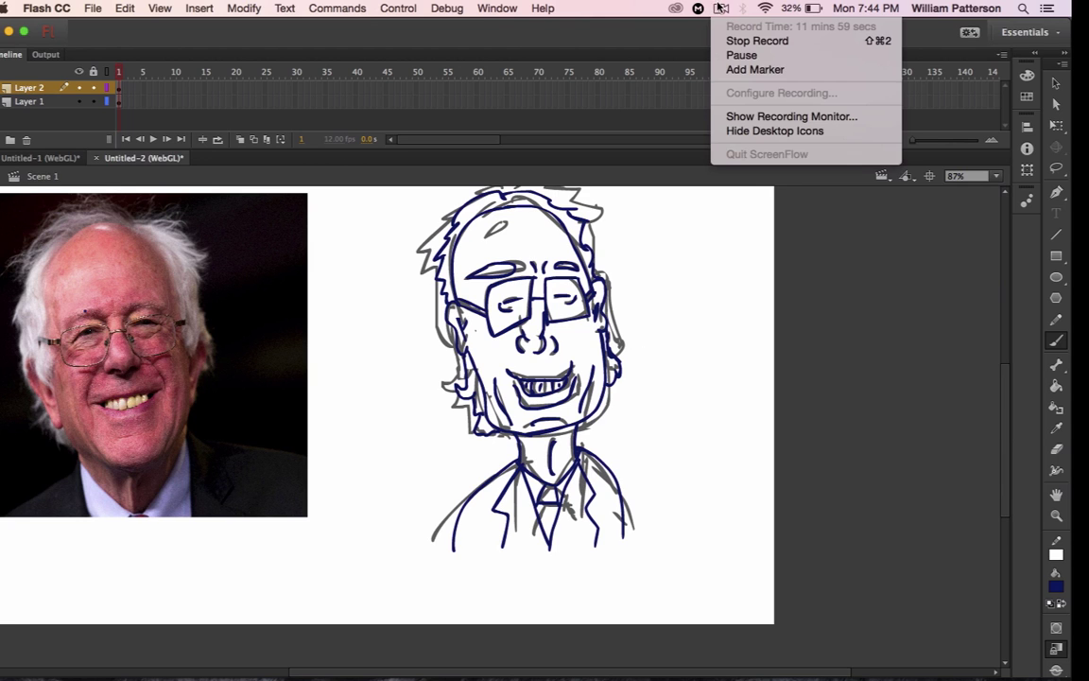
pyautogui.click(742, 55)
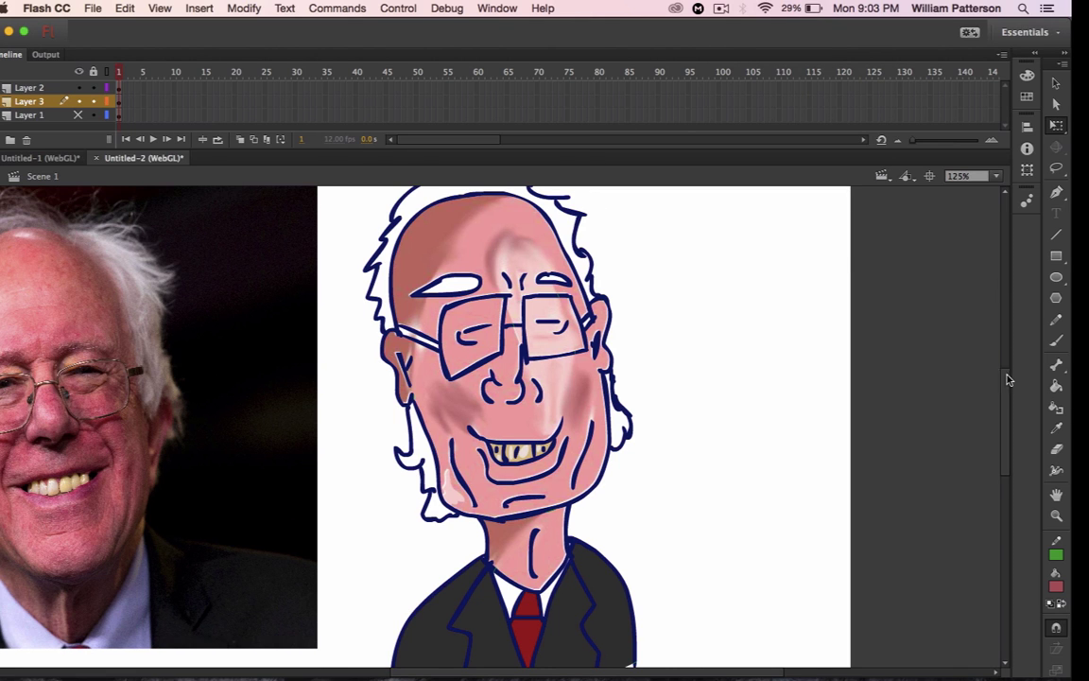
# - Reset to the default white stroke and black fill, brush the word "El" beside the colored caricature, and undo the stray dot
pyautogui.moveTo(1004, 390); pyautogui.dragTo(1006, 385)
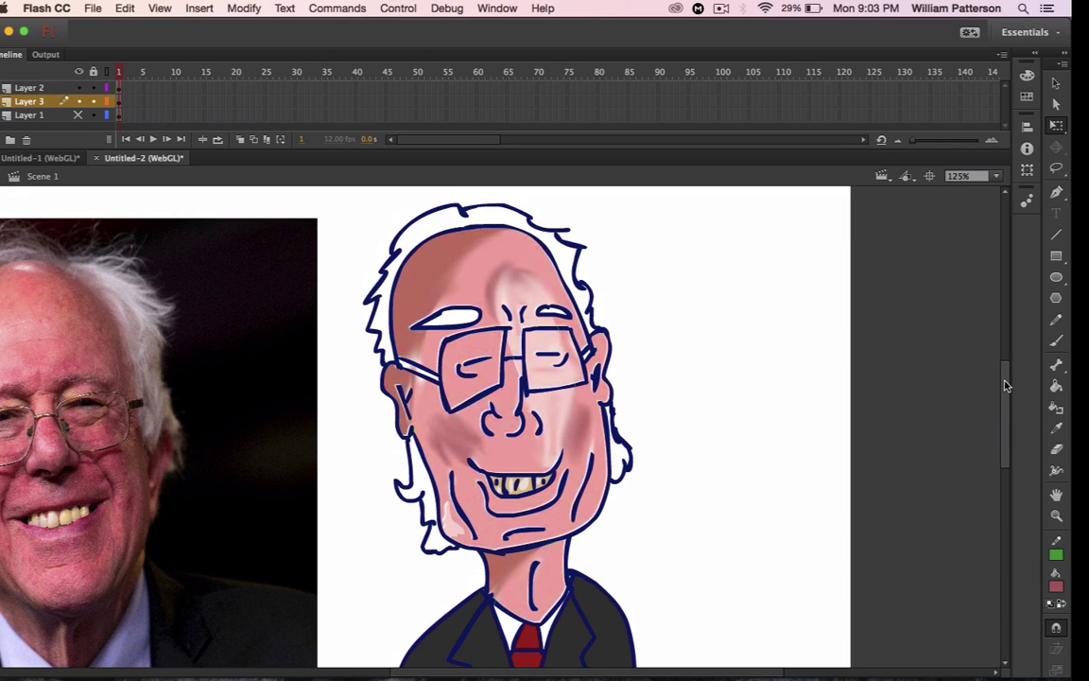
pyautogui.click(1050, 603)
pyautogui.click(1062, 604)
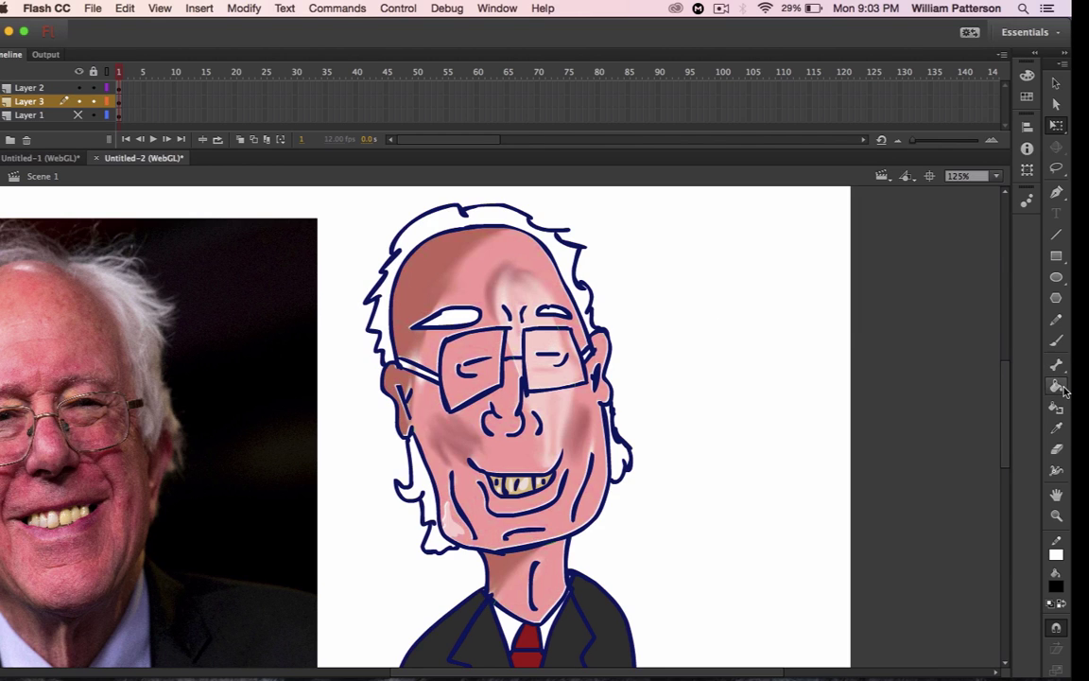
pyautogui.click(1056, 344)
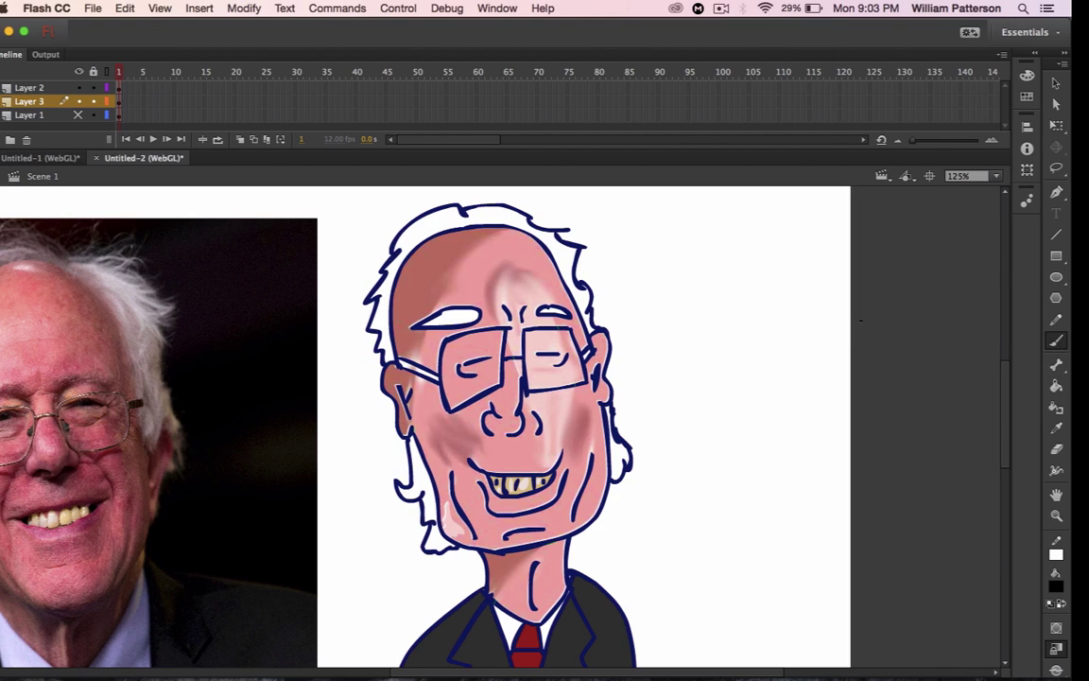
pyautogui.moveTo(689, 310)
pyautogui.mouseDown()
pyautogui.moveTo(706, 353)
pyautogui.moveTo(710, 325)
pyautogui.moveTo(735, 350)
pyautogui.mouseUp()
pyautogui.press('super+z')
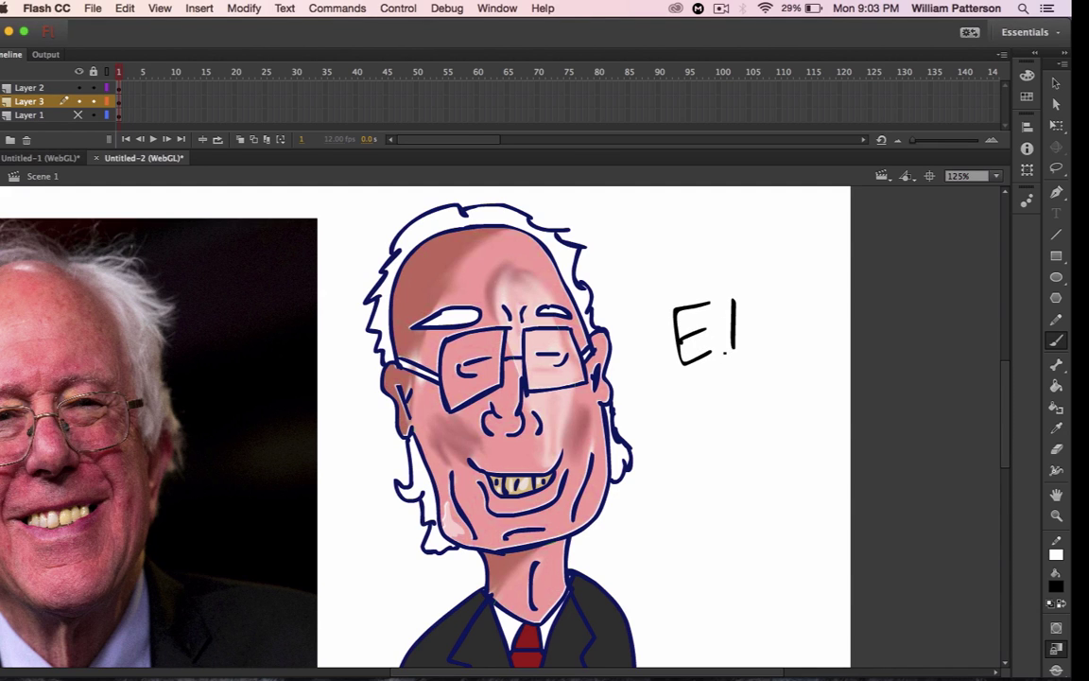
# - Brush the word "Bernie" in black below "El" and underline it with a zigzag scribble
pyautogui.moveTo(691, 427); pyautogui.dragTo(708, 485)
pyautogui.moveTo(673, 407)
pyautogui.mouseDown()
pyautogui.moveTo(724, 424)
pyautogui.moveTo(709, 484)
pyautogui.mouseUp()
pyautogui.moveTo(729, 459)
pyautogui.mouseDown()
pyautogui.moveTo(730, 469)
pyautogui.moveTo(746, 463)
pyautogui.mouseUp()
pyautogui.moveTo(753, 446); pyautogui.dragTo(786, 452)
pyautogui.moveTo(793, 434)
pyautogui.mouseDown()
pyautogui.moveTo(796, 444)
pyautogui.moveTo(822, 437)
pyautogui.mouseUp()
pyautogui.moveTo(707, 511)
pyautogui.mouseDown()
pyautogui.moveTo(802, 490)
pyautogui.moveTo(780, 521)
pyautogui.moveTo(815, 556)
pyautogui.mouseUp()
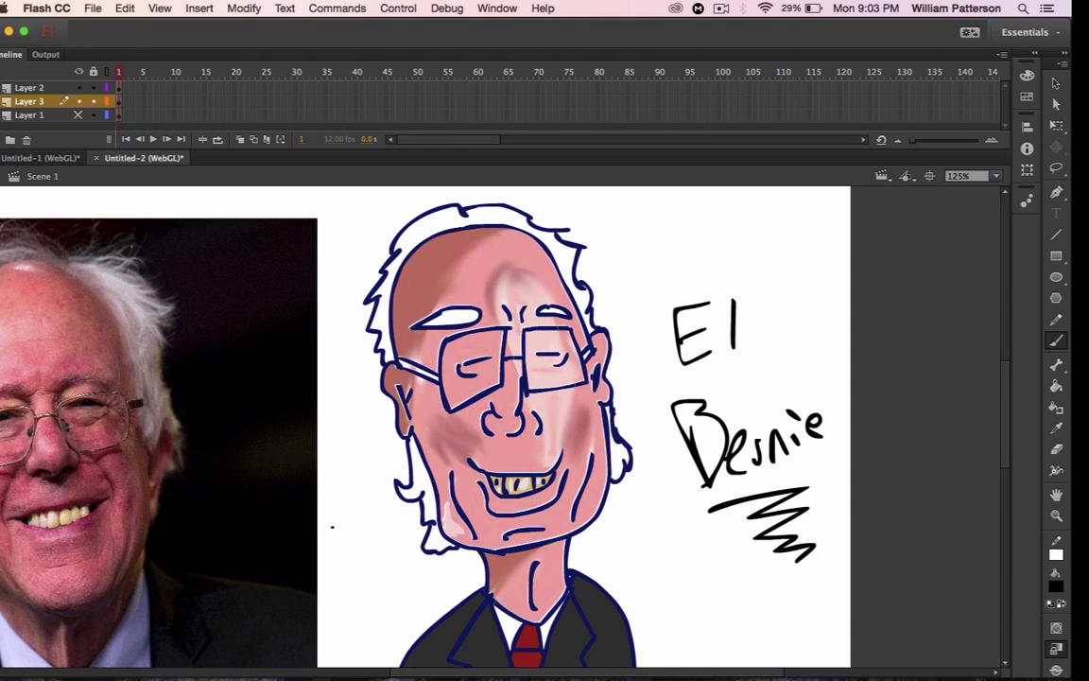
# - Select the reference photo, caricature and lettering together with Free Transform and delete them from the stage
pyautogui.press('super+equal')
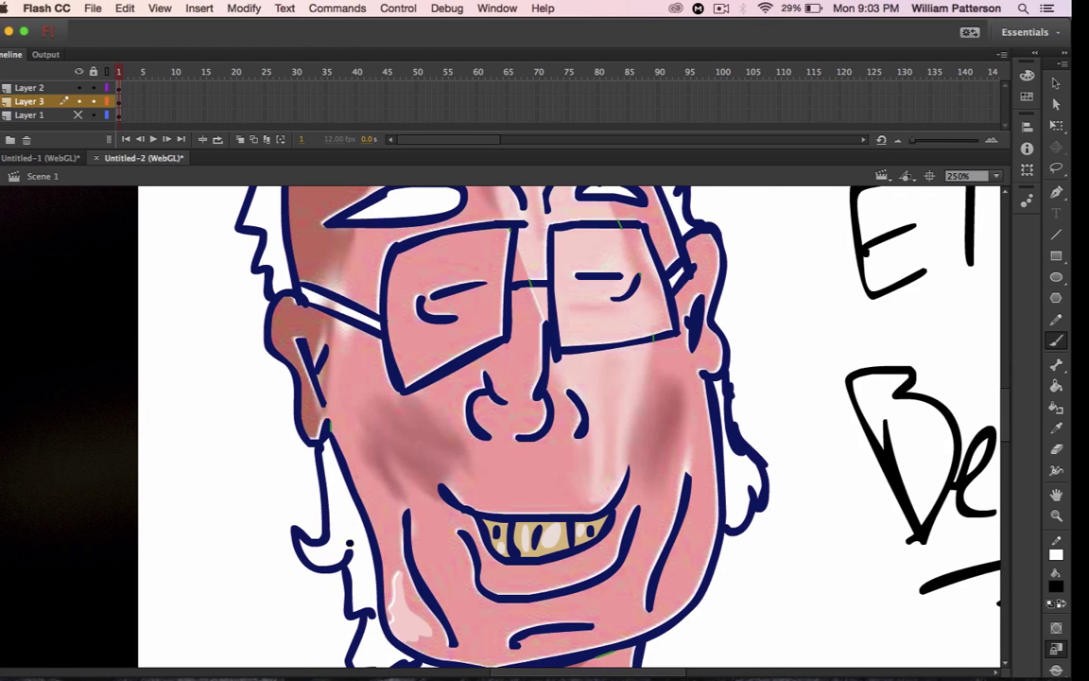
pyautogui.scroll(5, 1006, 427)
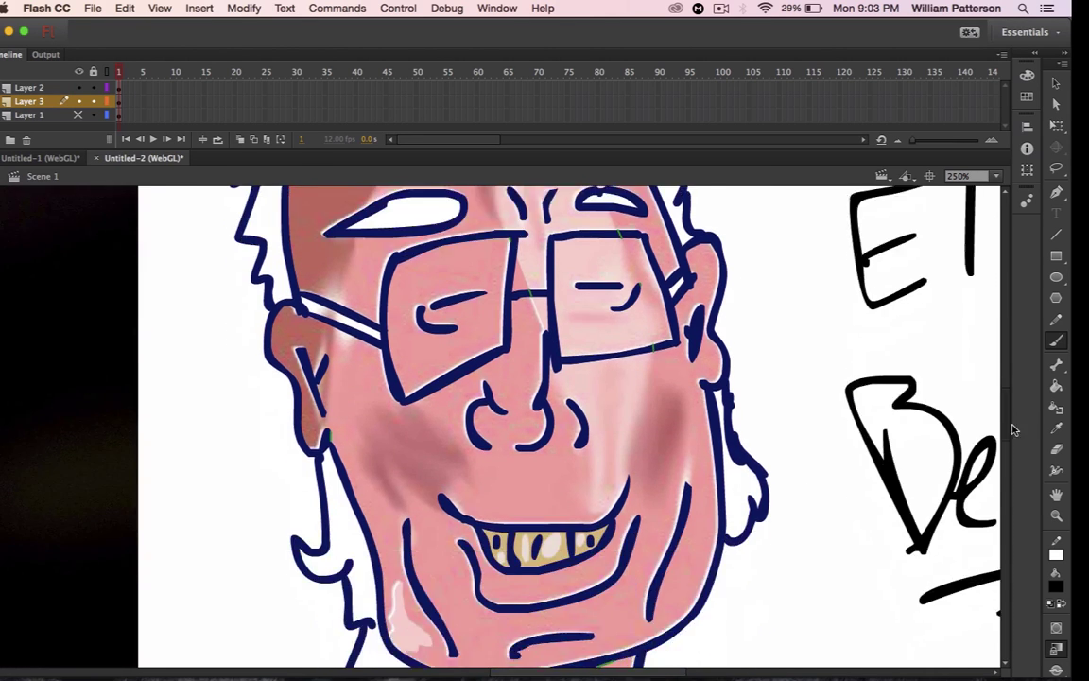
pyautogui.press('super+minus')
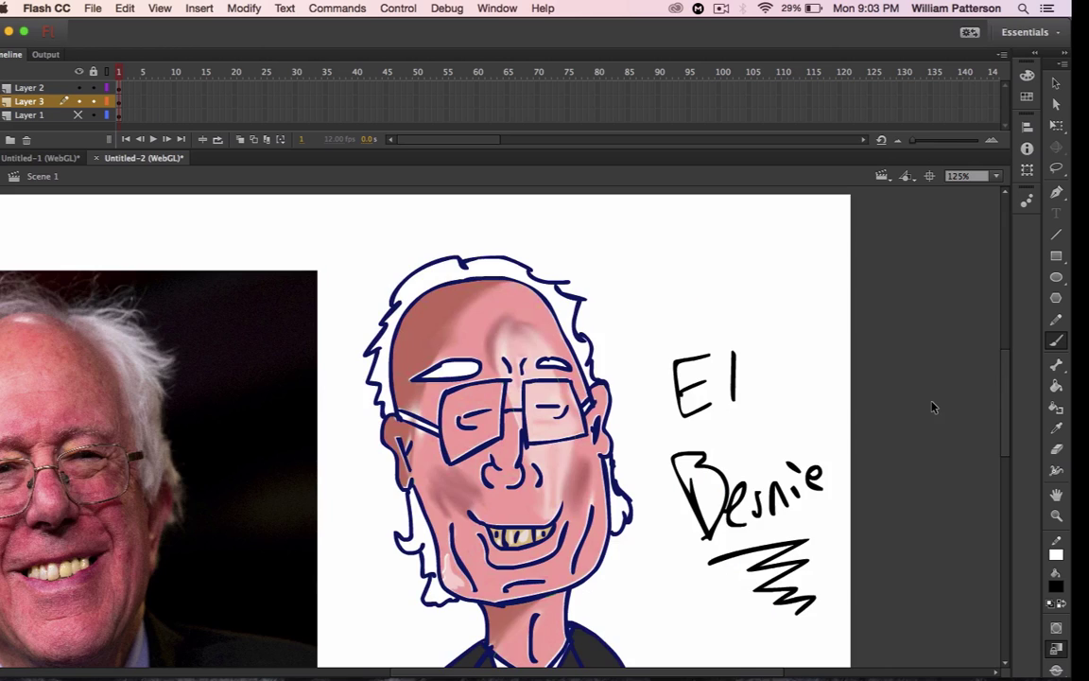
pyautogui.press('super+minus')
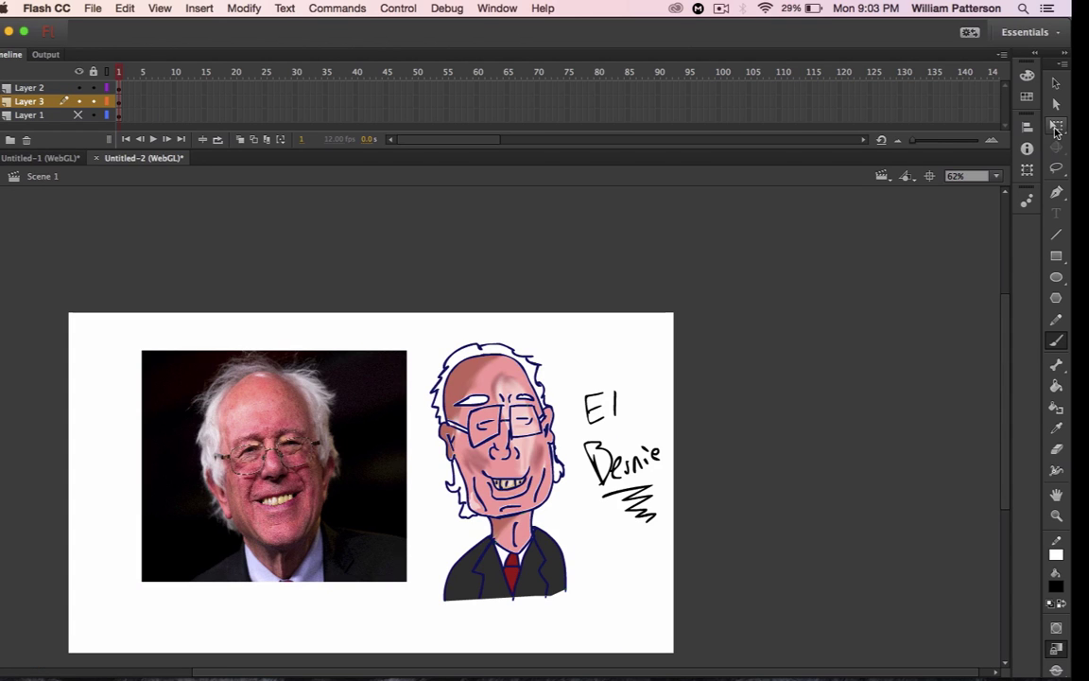
pyautogui.moveTo(47, 306); pyautogui.dragTo(767, 661)
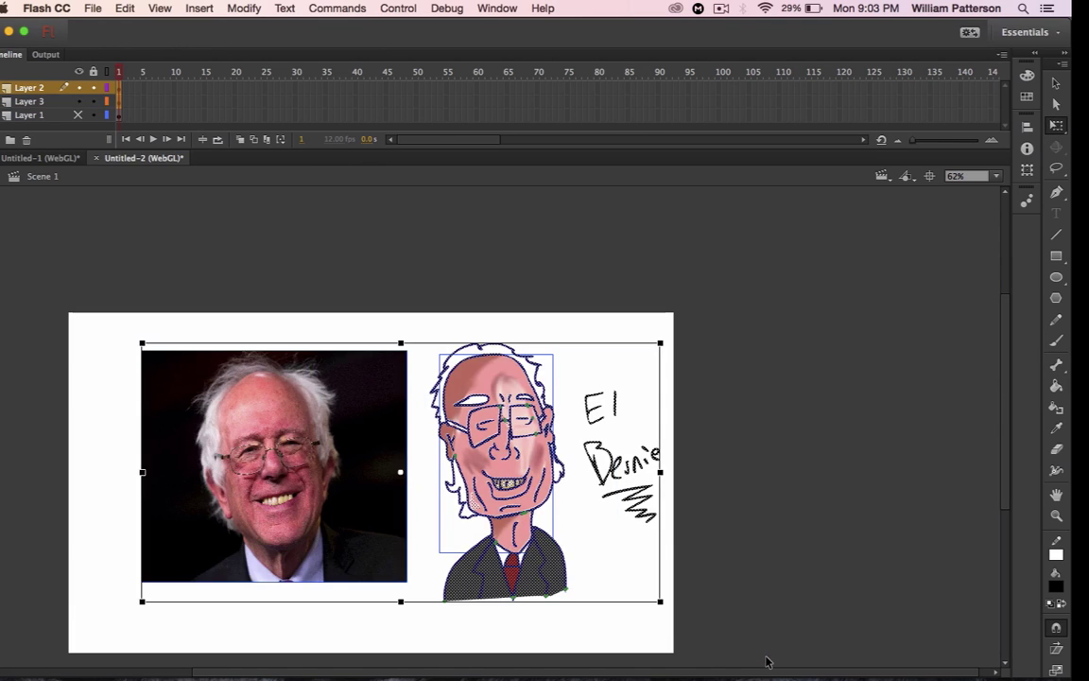
pyautogui.press('Delete')
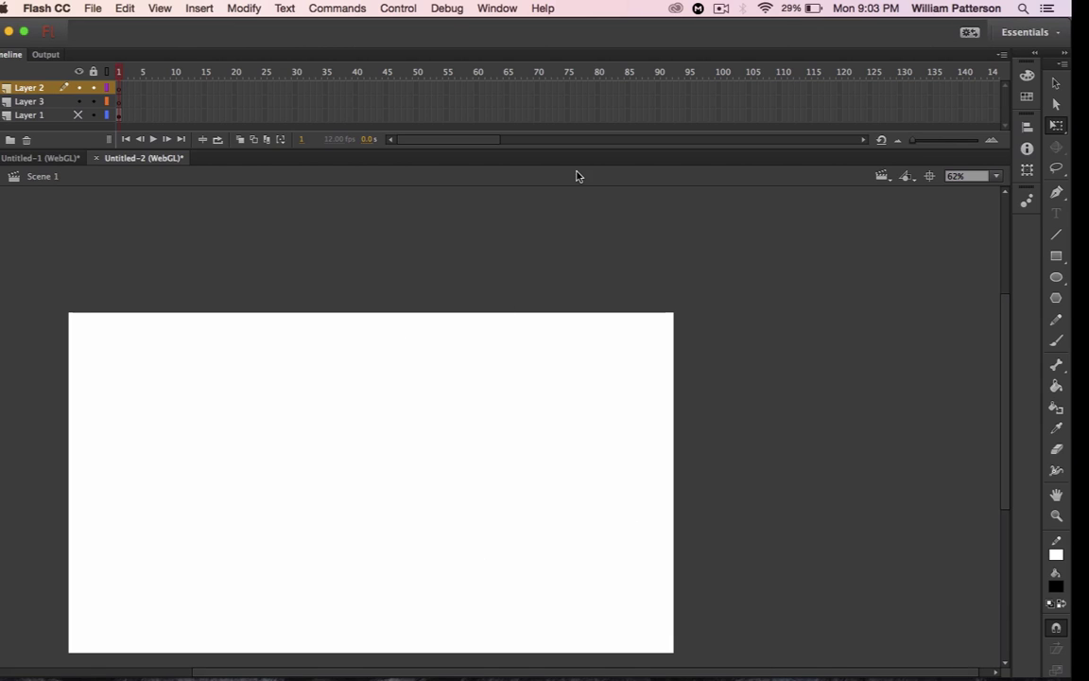
# - Center the empty stage at 100% magnification and set the fill color to a medium-dark grey swatch
pyautogui.click(929, 176)
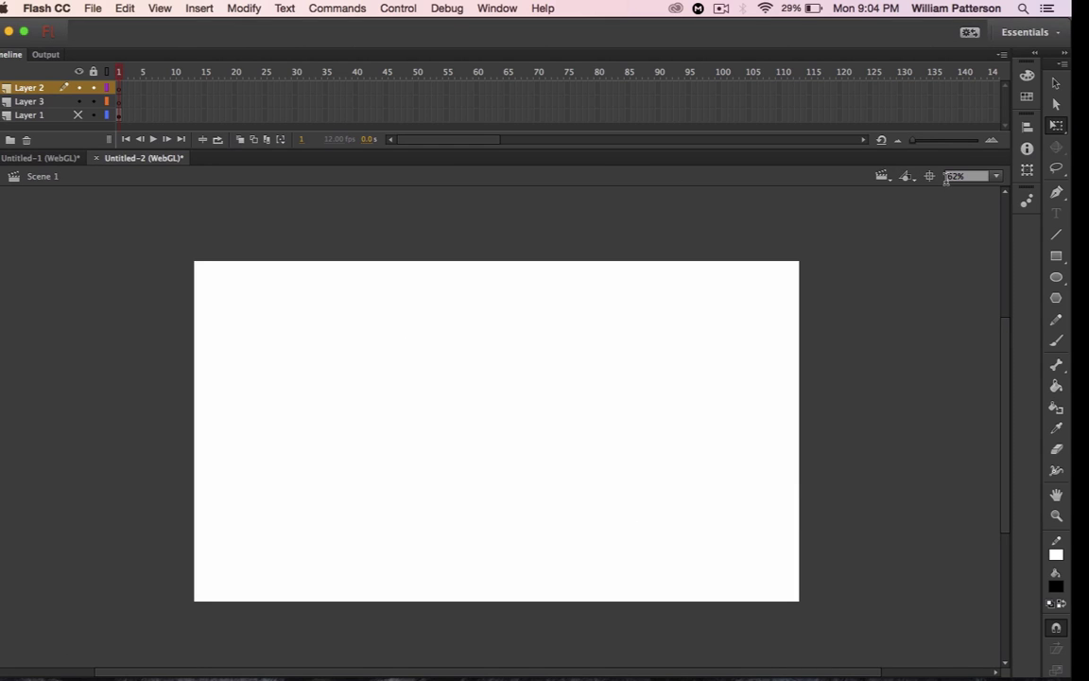
pyautogui.click(996, 176)
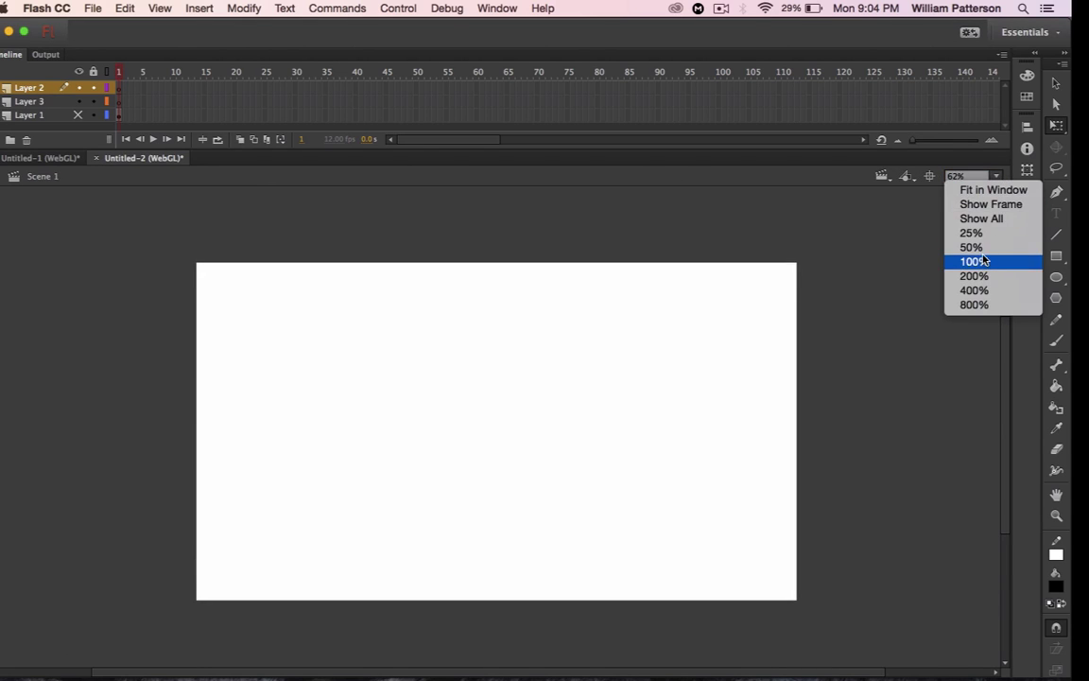
pyautogui.click(981, 261)
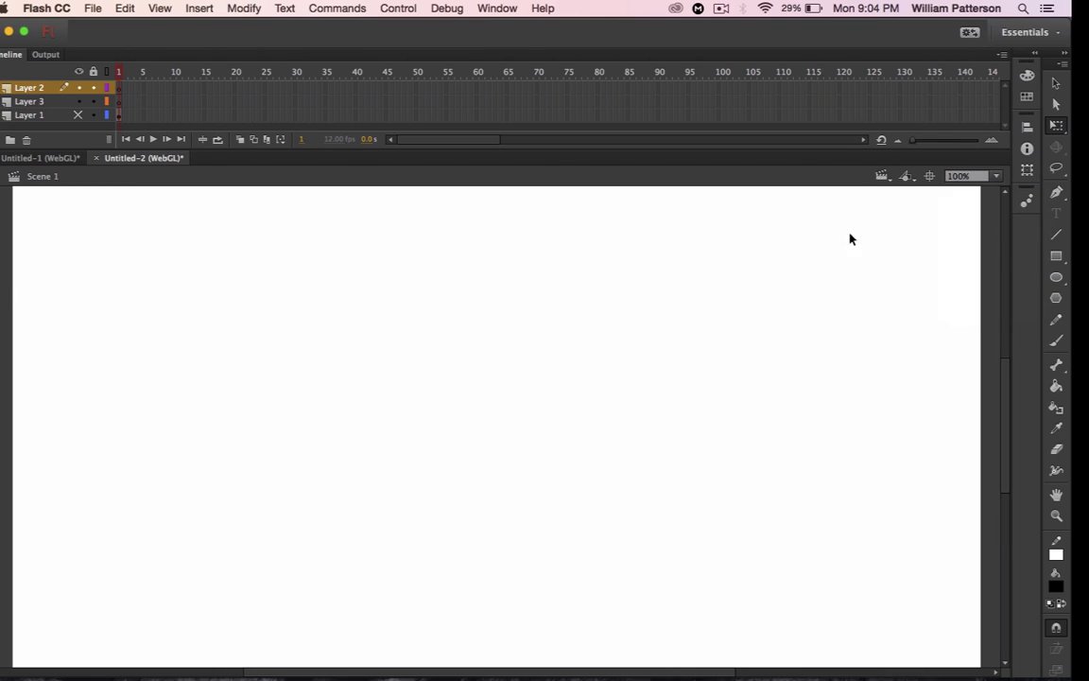
pyautogui.click(1058, 586)
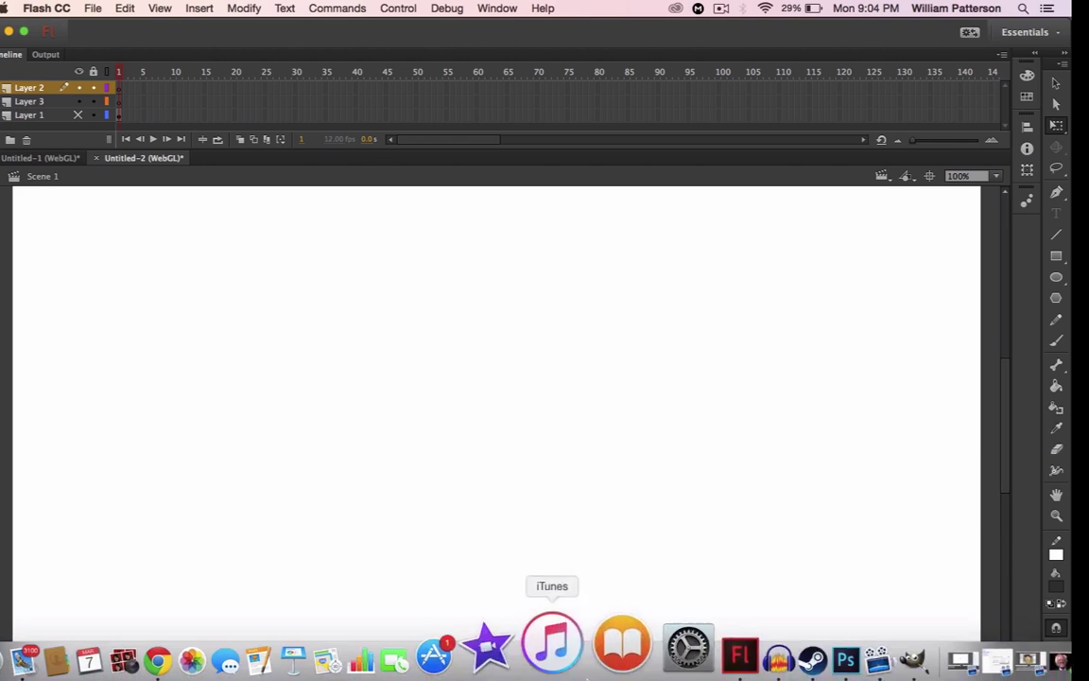
pyautogui.click(1056, 585)
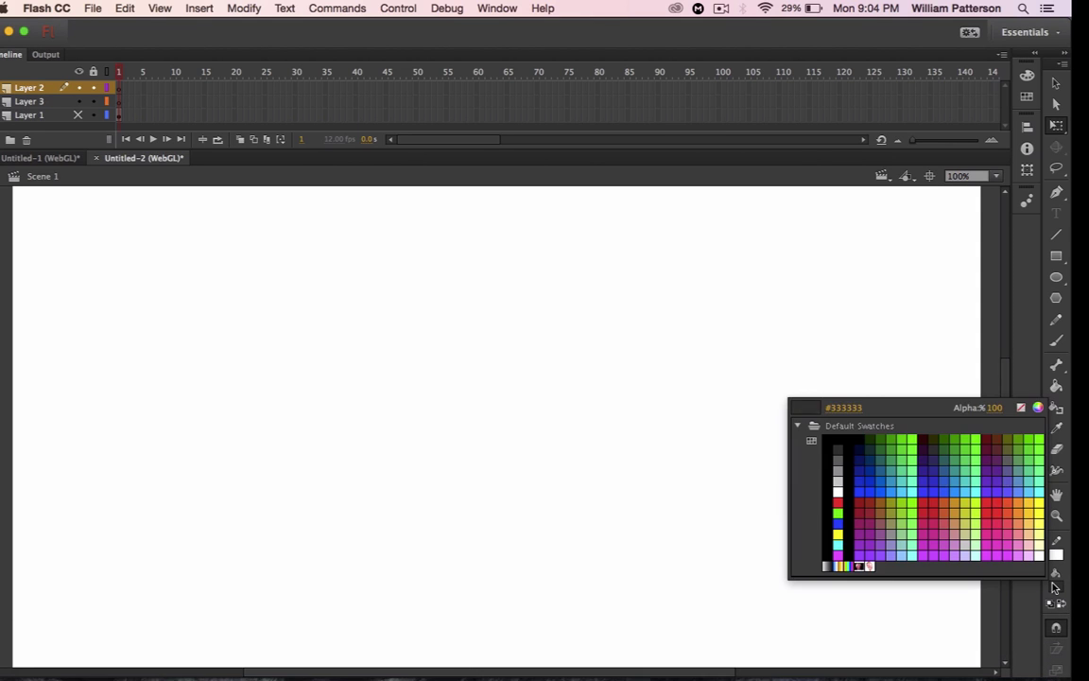
pyautogui.click(839, 461)
# - Switch to Google Chrome and run a Google image search for "ted cruz"
pyautogui.moveTo(406, 678)
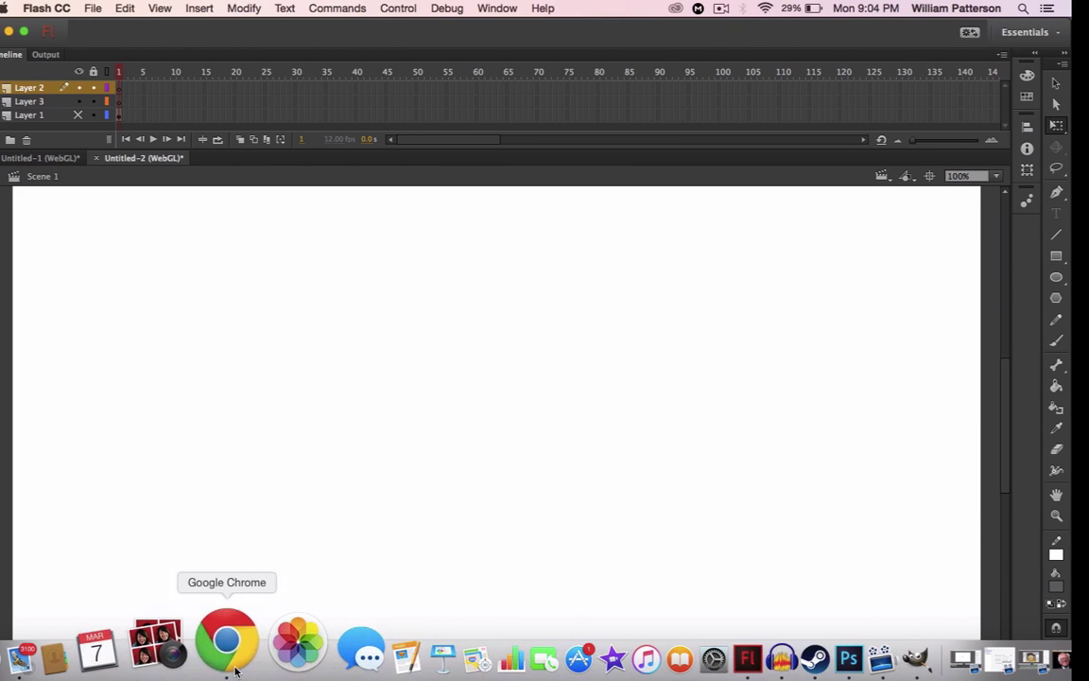
pyautogui.click(255, 652)
pyautogui.click(148, 58)
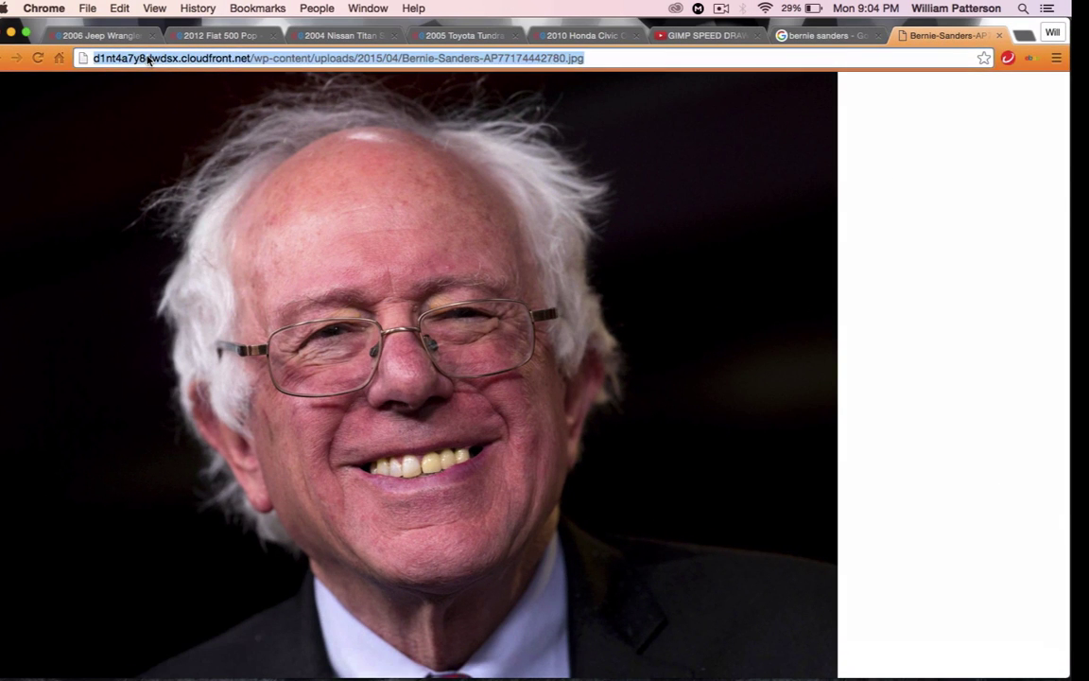
pyautogui.write('ted cruz')
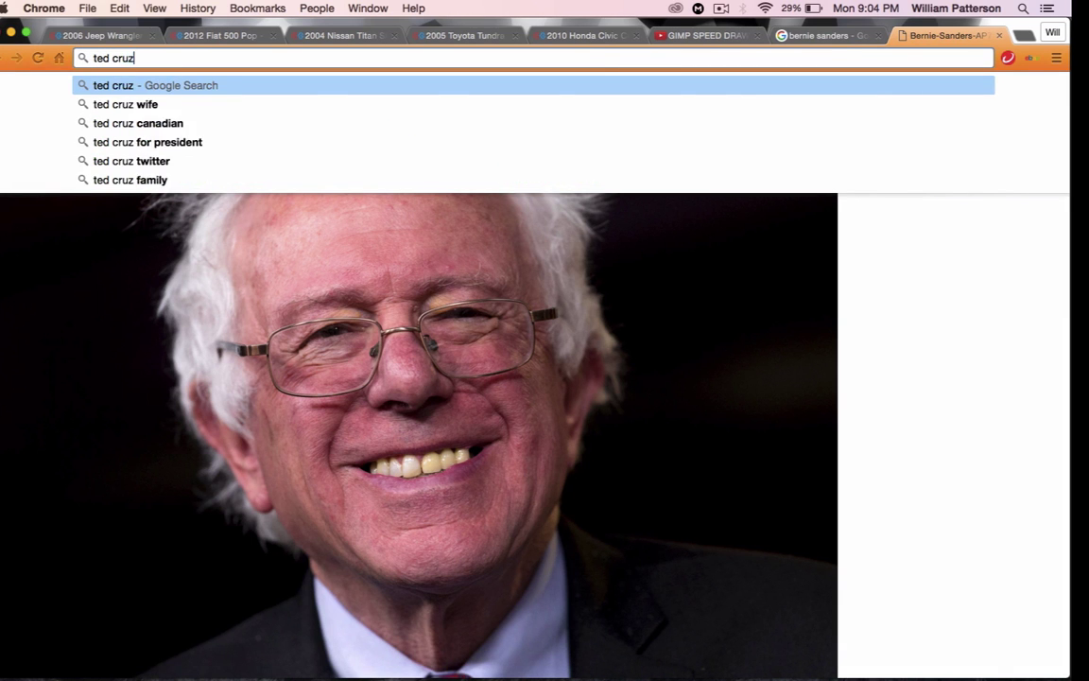
pyautogui.press('Return')
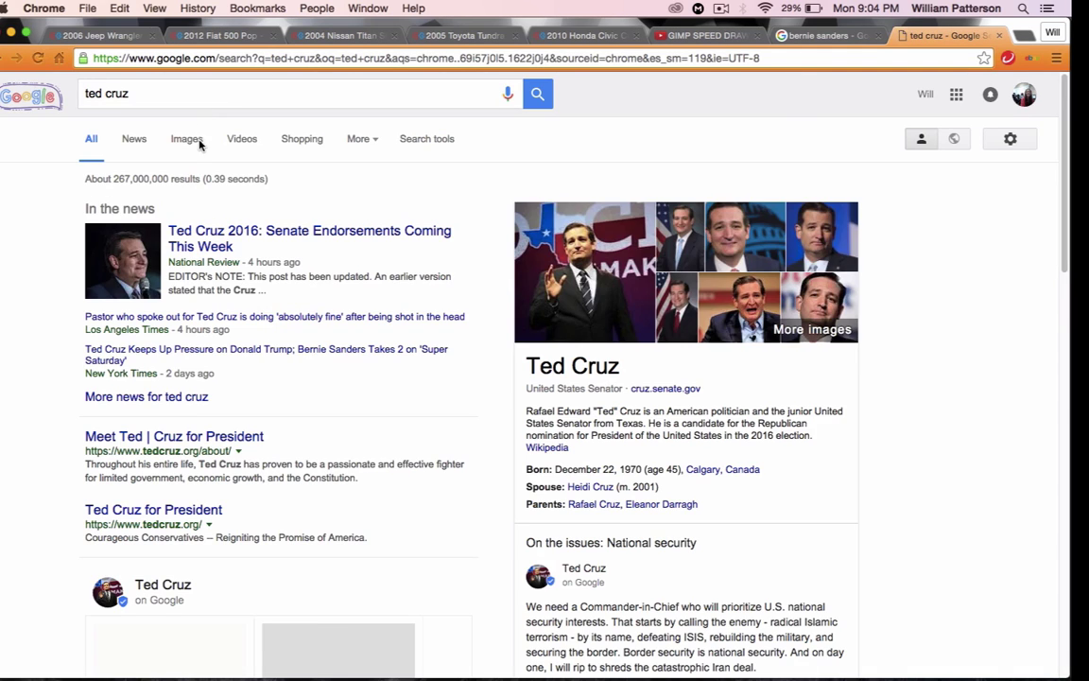
pyautogui.click(200, 145)
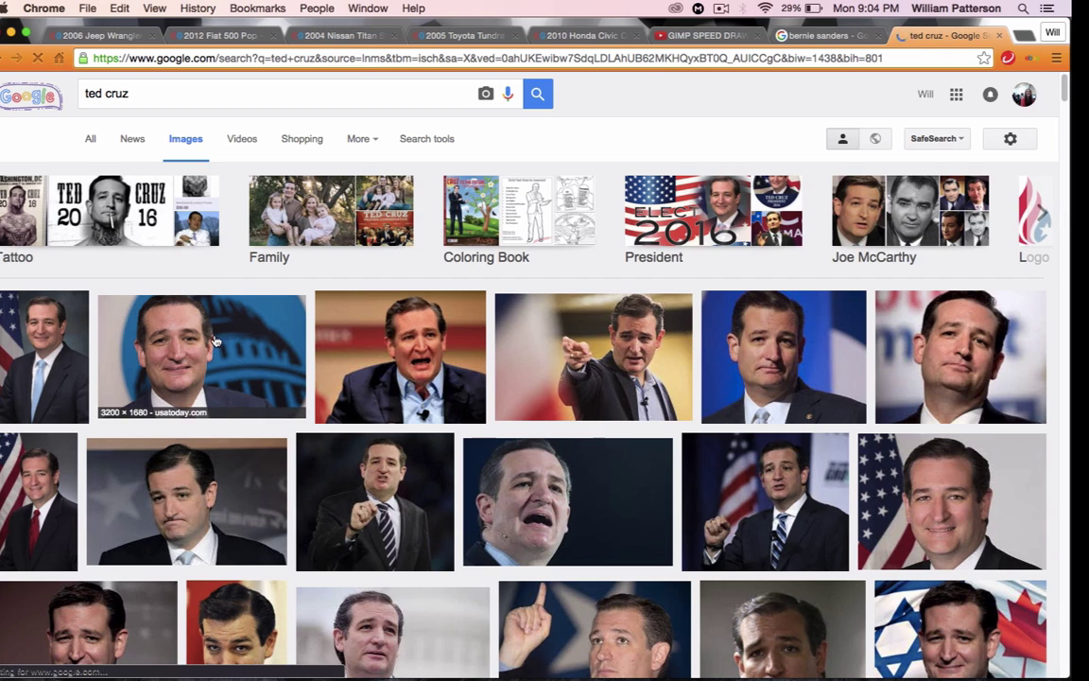
# - Open the full-size veteranstoday.com photo of Ted Cruz in front of Israeli and Canadian flags and copy it
pyautogui.click(215, 342)
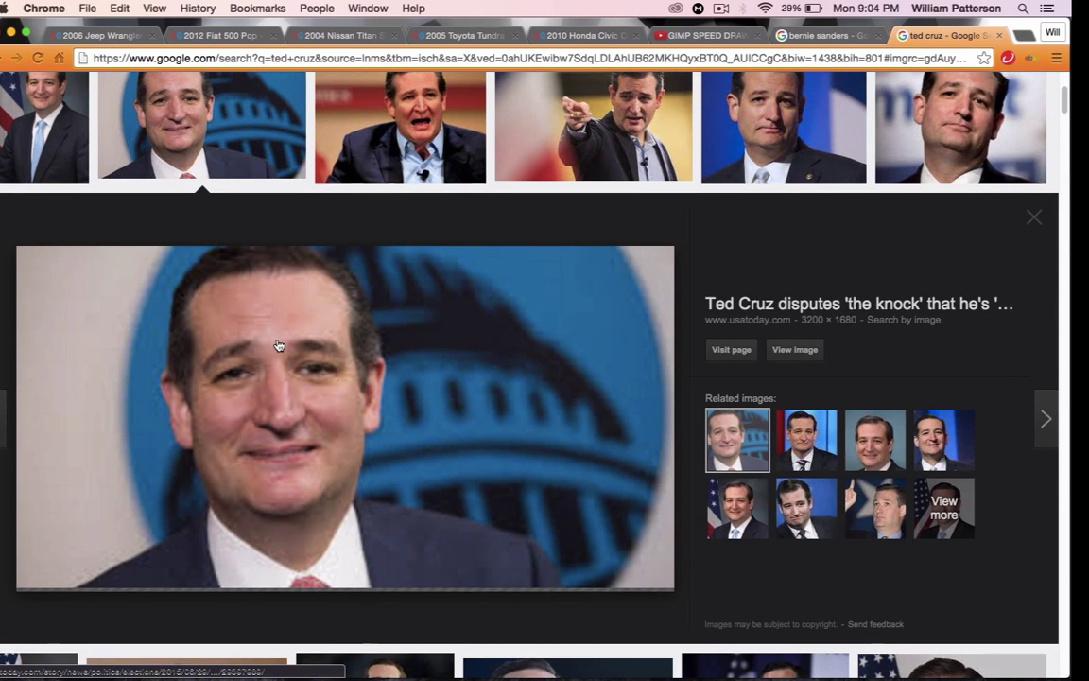
pyautogui.scroll(-5, 369, 354)
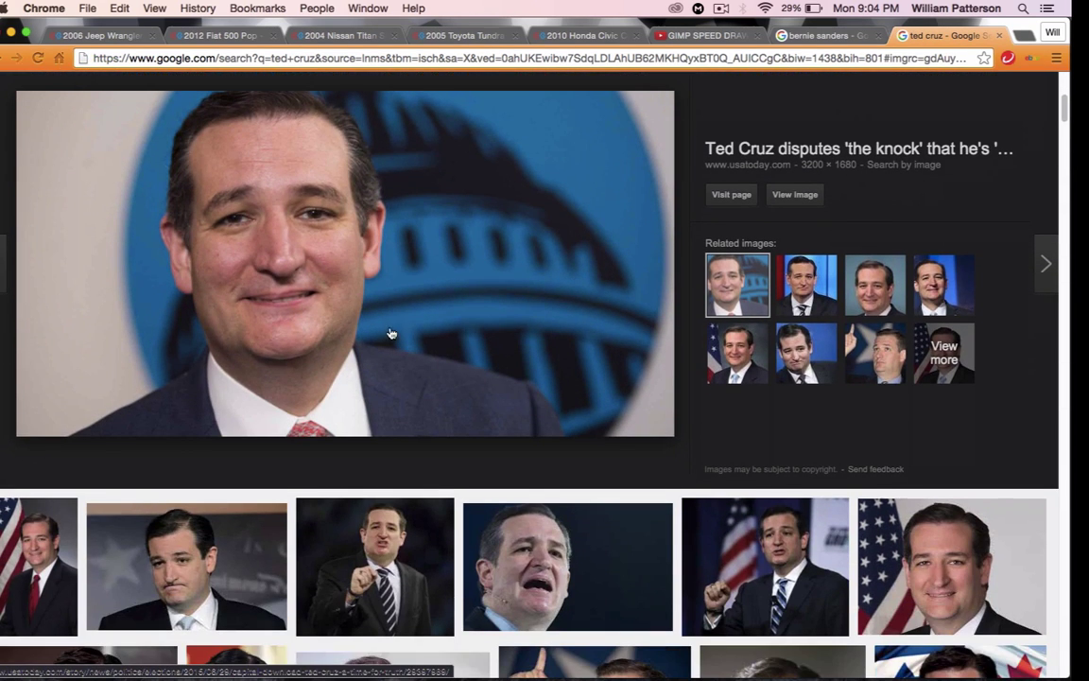
pyautogui.scroll(-5, 430, 480)
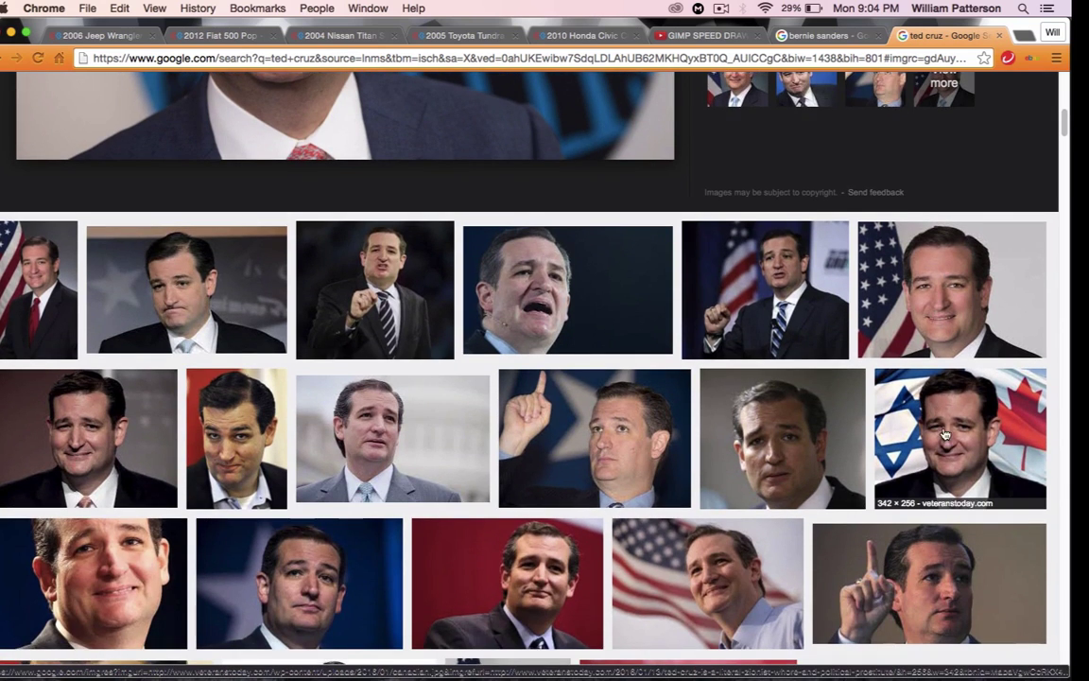
pyautogui.click(936, 435)
pyautogui.click(805, 357)
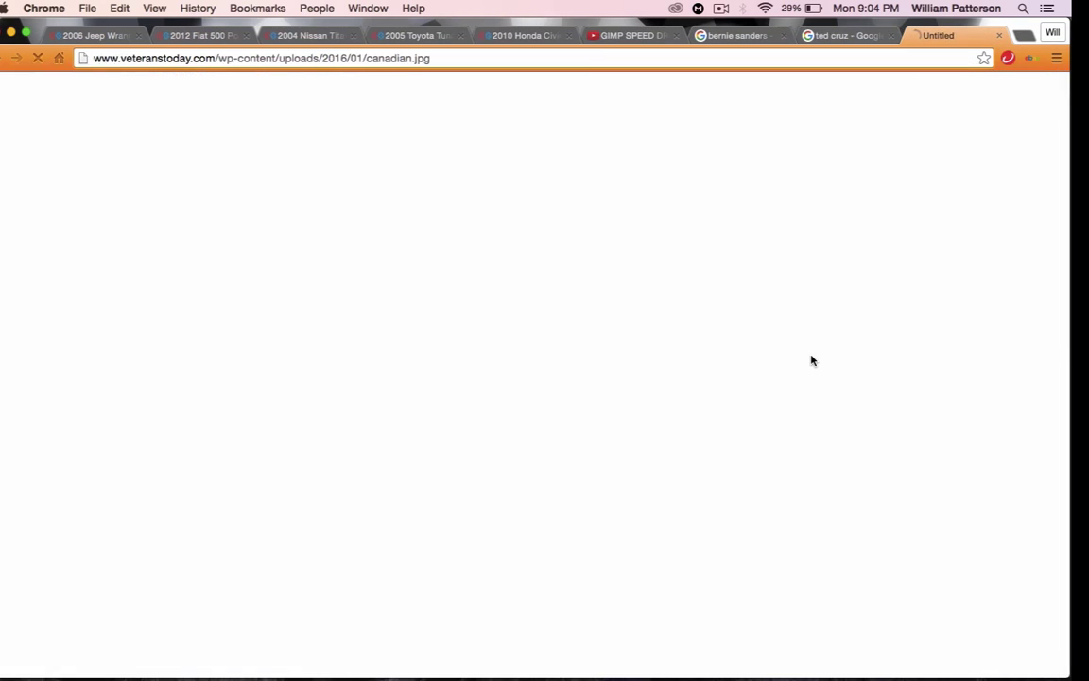
# - Switch to Flash CC, paste the photo onto Layer 2, and enlarge it over the left half of the stage
pyautogui.click(13, 33)
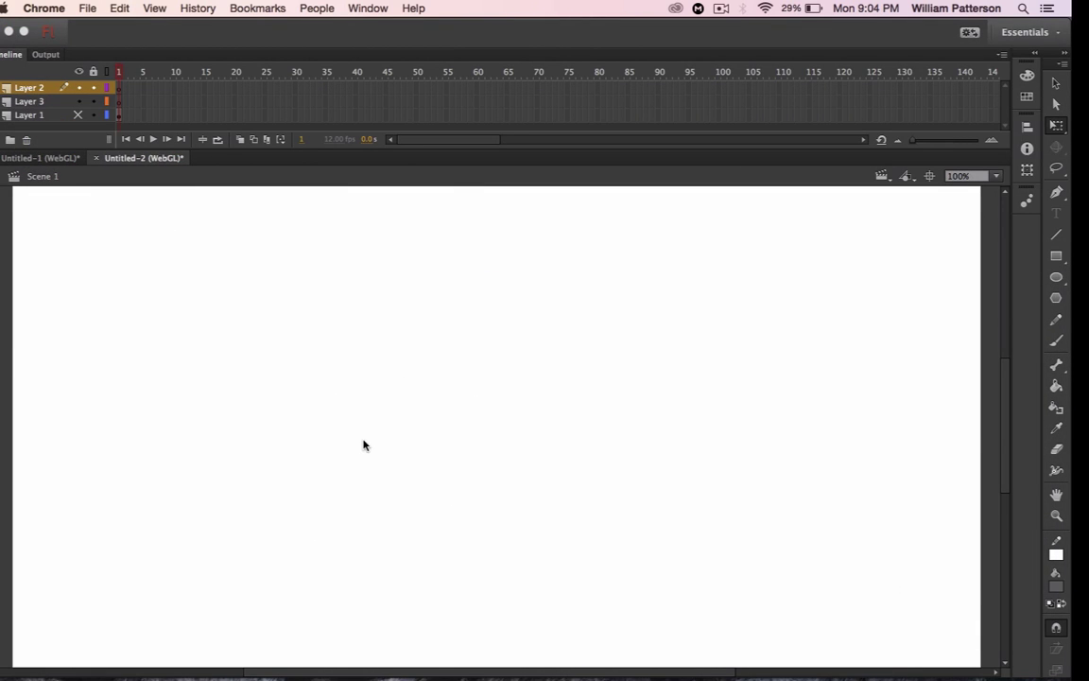
pyautogui.click(384, 229)
pyautogui.press('super+v')
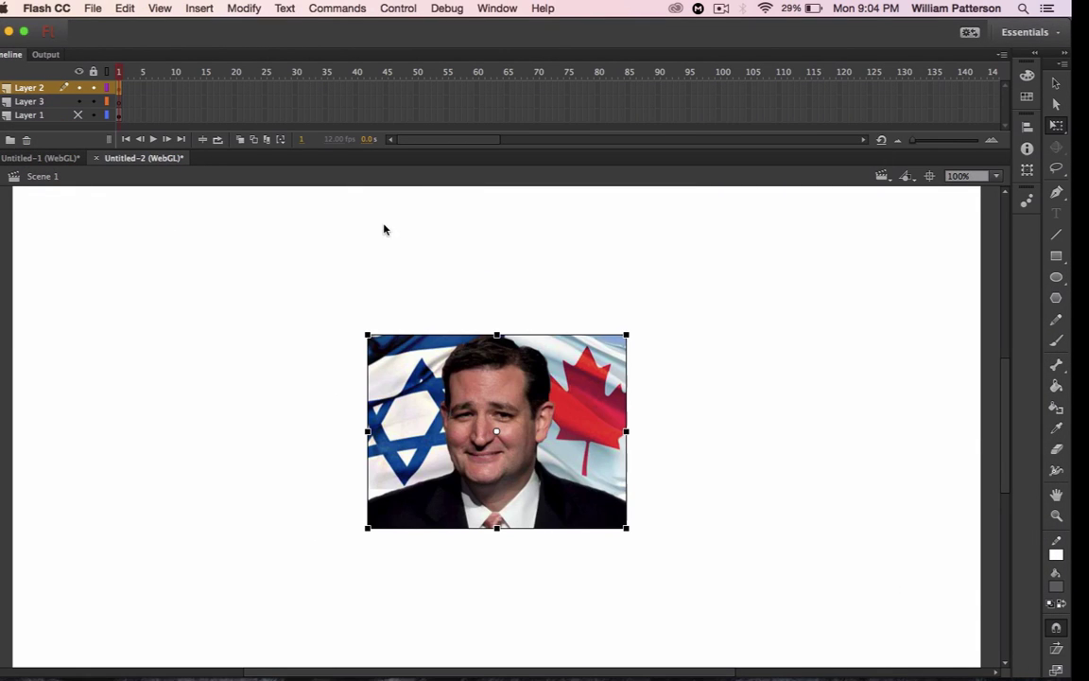
pyautogui.moveTo(626, 528); pyautogui.dragTo(741, 634)
pyautogui.moveTo(502, 416); pyautogui.dragTo(291, 427)
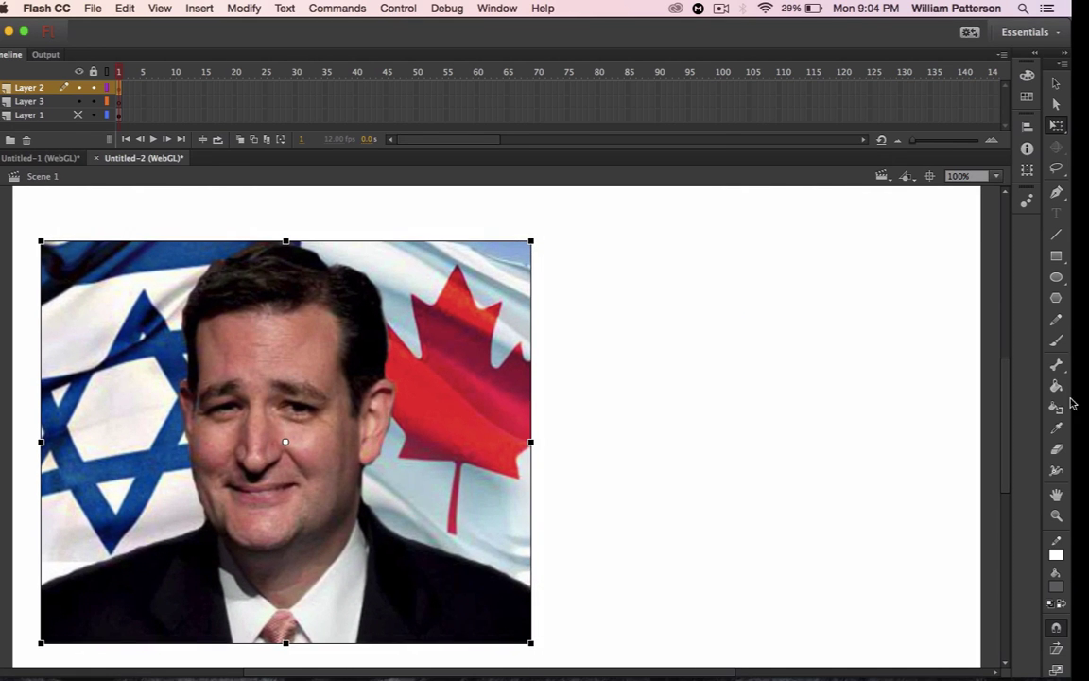
# - Brush the long, boxy face outline in dark grey beside the photo, with a rounded chin and a V-shaped neckline below it
pyautogui.click(1055, 340)
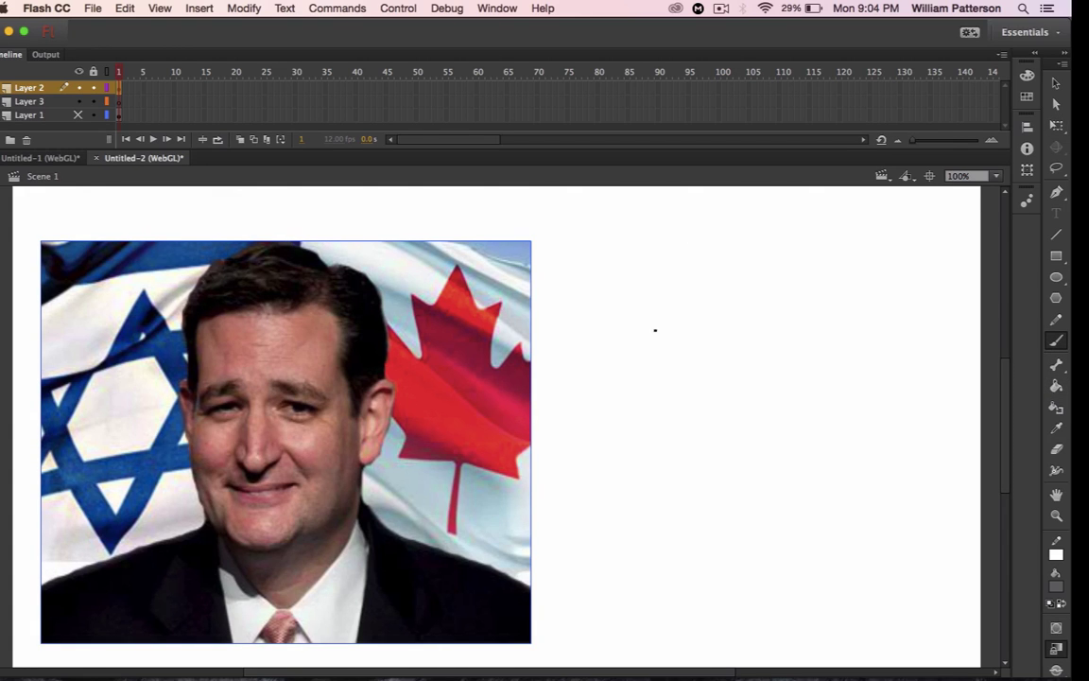
pyautogui.moveTo(652, 323)
pyautogui.mouseDown()
pyautogui.moveTo(641, 479)
pyautogui.moveTo(638, 462)
pyautogui.moveTo(667, 512)
pyautogui.moveTo(659, 505)
pyautogui.moveTo(701, 534)
pyautogui.mouseUp()
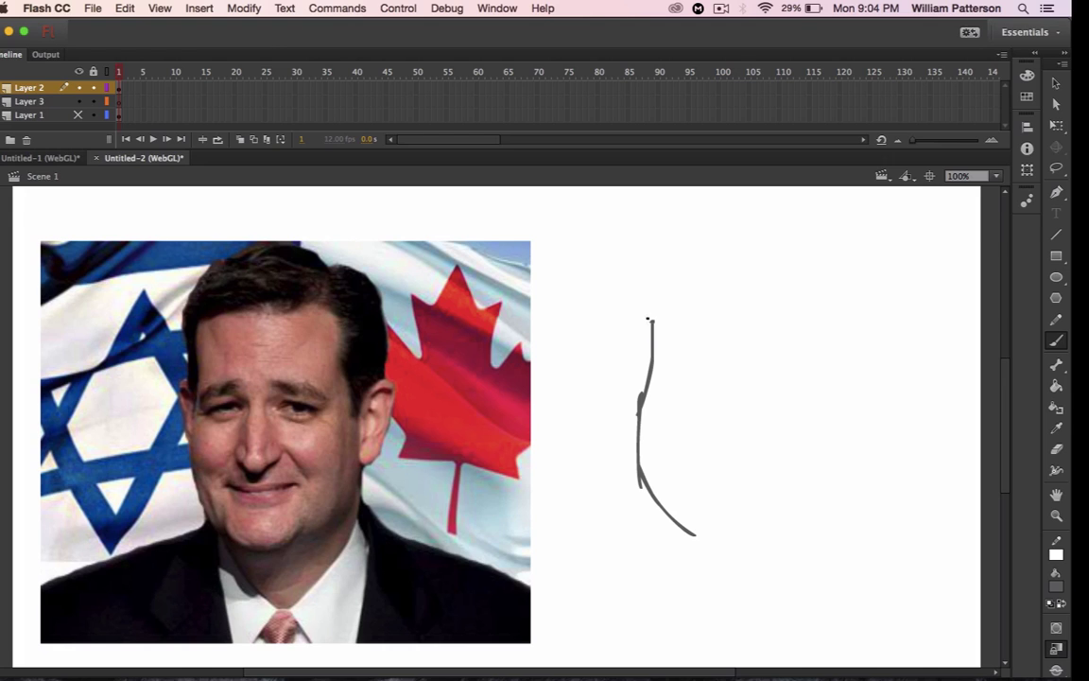
pyautogui.moveTo(647, 319)
pyautogui.mouseDown()
pyautogui.moveTo(731, 285)
pyautogui.moveTo(741, 298)
pyautogui.moveTo(742, 289)
pyautogui.moveTo(808, 295)
pyautogui.moveTo(825, 314)
pyautogui.moveTo(819, 522)
pyautogui.moveTo(753, 535)
pyautogui.mouseUp()
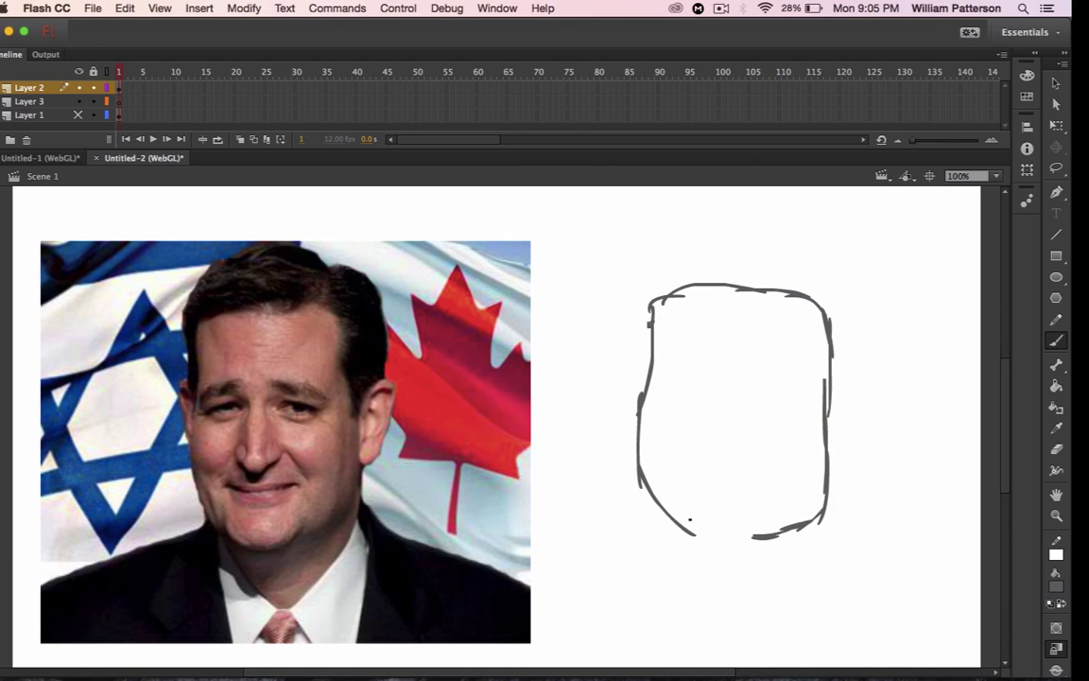
pyautogui.moveTo(690, 519)
pyautogui.mouseDown()
pyautogui.moveTo(702, 551)
pyautogui.moveTo(753, 550)
pyautogui.moveTo(759, 539)
pyautogui.moveTo(742, 558)
pyautogui.mouseUp()
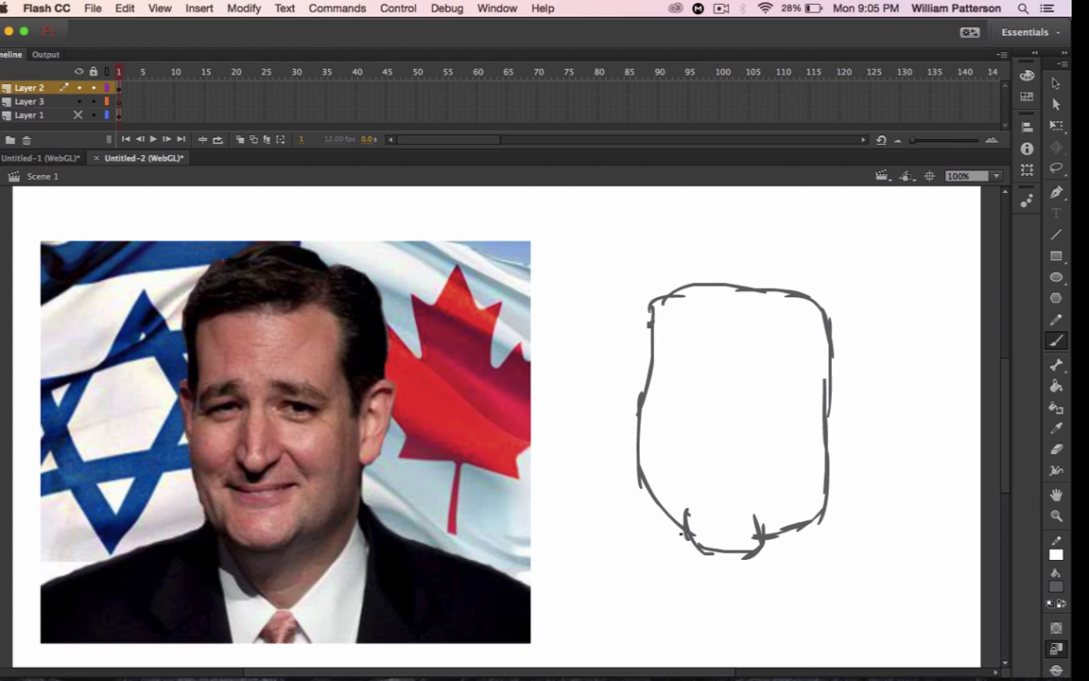
pyautogui.moveTo(682, 533)
pyautogui.mouseDown()
pyautogui.moveTo(752, 610)
pyautogui.moveTo(824, 515)
pyautogui.mouseUp()
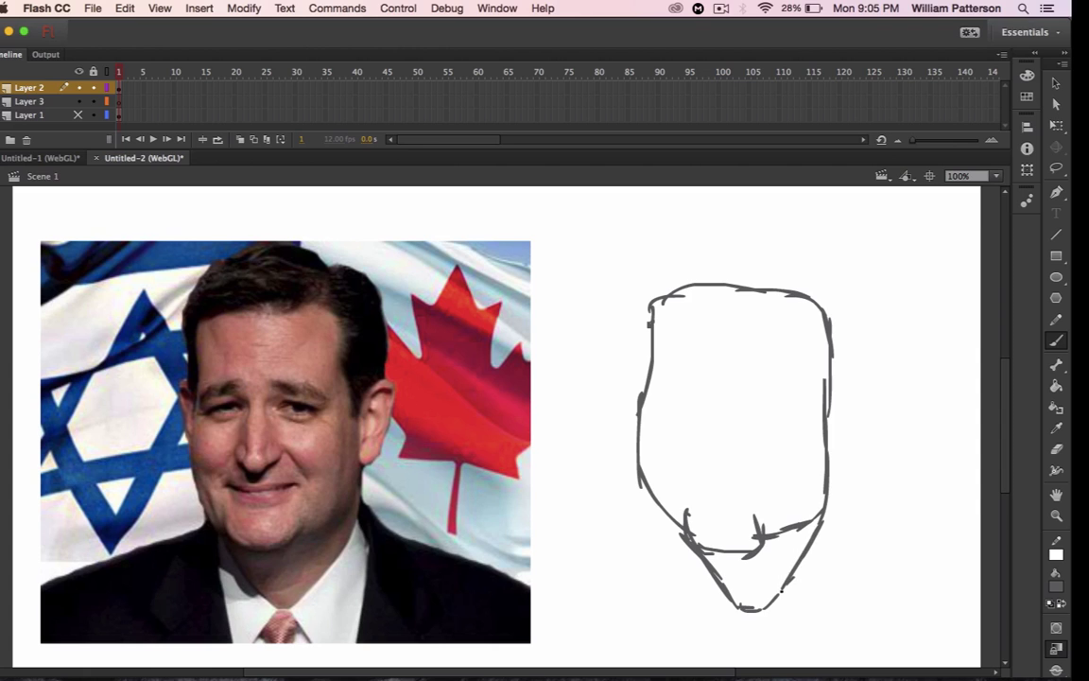
pyautogui.moveTo(757, 613); pyautogui.dragTo(796, 567)
# - Brush the swept-up hair outline around the forehead and a small ear on the left of the head
pyautogui.moveTo(643, 378)
pyautogui.mouseDown()
pyautogui.moveTo(639, 415)
pyautogui.moveTo(626, 272)
pyautogui.moveTo(673, 245)
pyautogui.moveTo(724, 236)
pyautogui.mouseUp()
pyautogui.moveTo(643, 248)
pyautogui.mouseDown()
pyautogui.moveTo(728, 229)
pyautogui.moveTo(773, 234)
pyautogui.moveTo(835, 261)
pyautogui.moveTo(848, 305)
pyautogui.mouseUp()
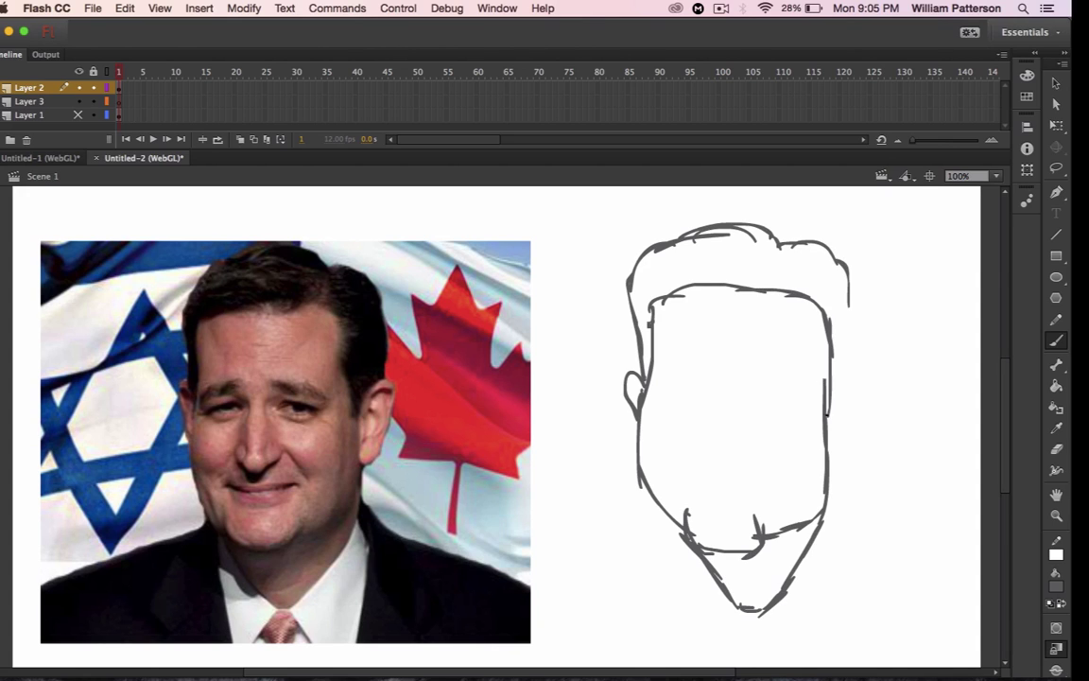
pyautogui.moveTo(828, 413)
pyautogui.mouseDown()
pyautogui.moveTo(847, 293)
pyautogui.moveTo(862, 369)
pyautogui.moveTo(827, 442)
pyautogui.mouseUp()
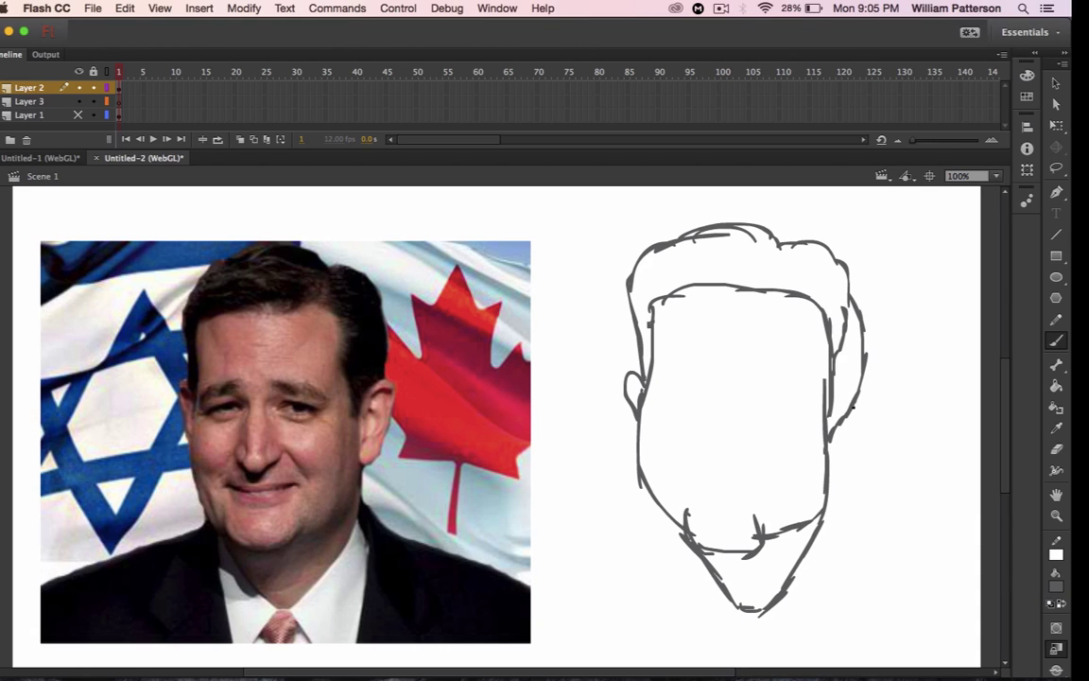
pyautogui.press('super+z')
pyautogui.press('super+z')
pyautogui.press('super+z')
pyautogui.press('super+z')
pyautogui.press('super+z')
pyautogui.press('super+z')
pyautogui.press('super+z')
pyautogui.press('super+z')
pyautogui.press('super+z')
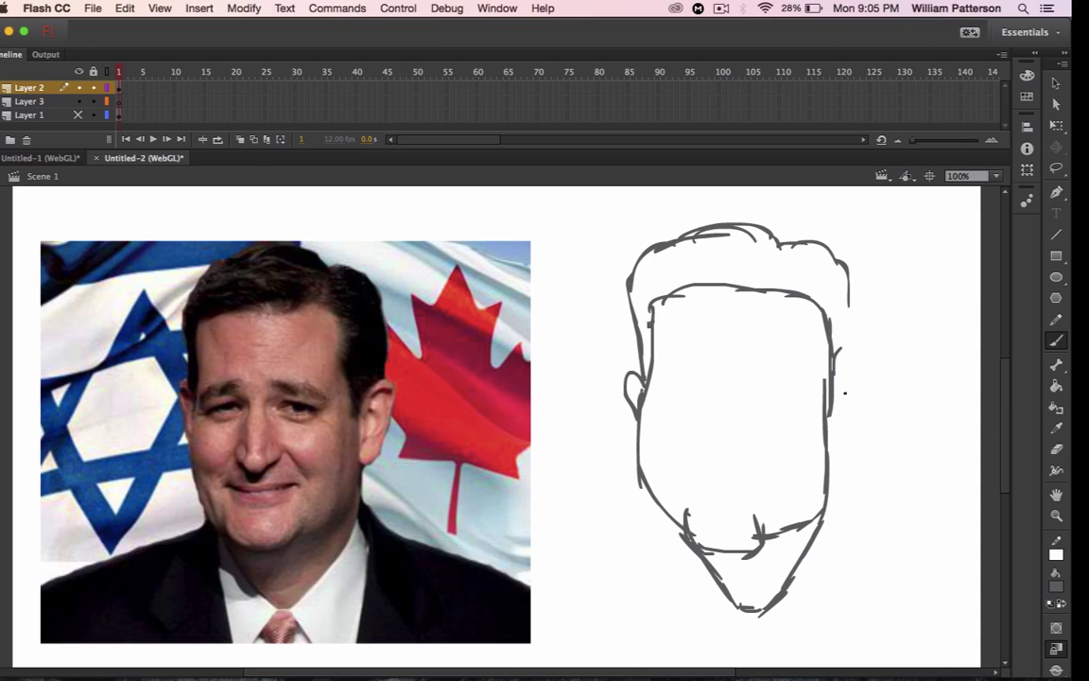
# - Brush the right side of the hair down to a sideburn and add a narrow right ear, undoing stray strokes
pyautogui.moveTo(834, 391)
pyautogui.mouseDown()
pyautogui.moveTo(870, 312)
pyautogui.moveTo(854, 278)
pyautogui.moveTo(844, 285)
pyautogui.moveTo(850, 342)
pyautogui.moveTo(835, 459)
pyautogui.mouseUp()
pyautogui.press('super+z')
pyautogui.press('super+z')
pyautogui.press('super+z')
pyautogui.press('super+z')
pyautogui.press('super+z')
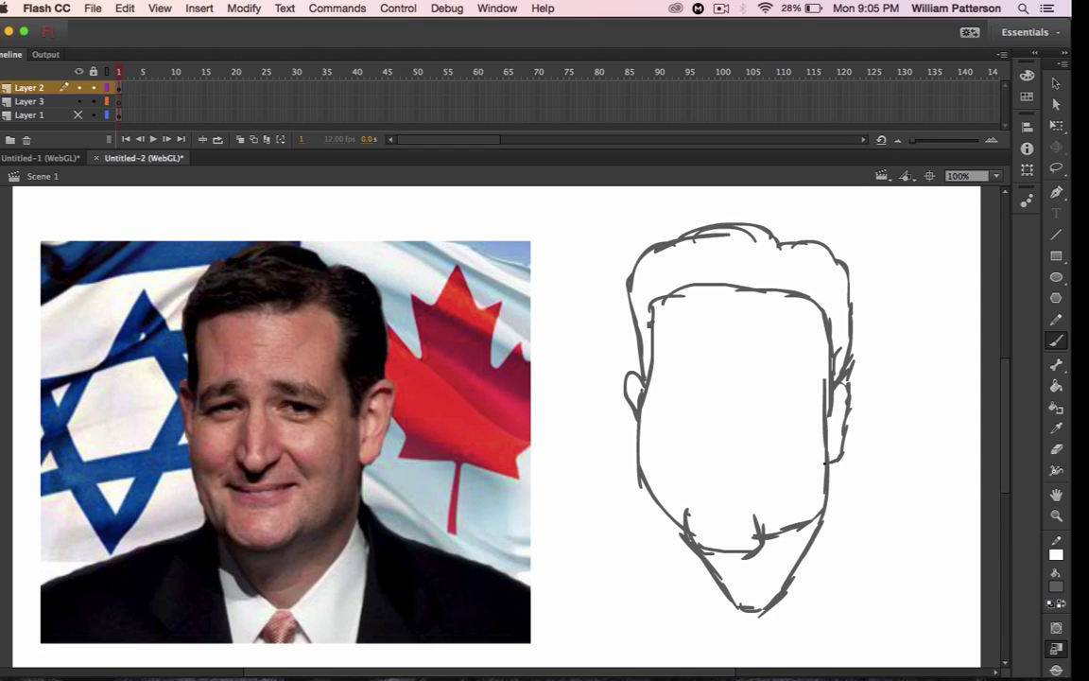
# - Brush the long pointed nose in the middle of the face and two worried, slanted eyebrows above it
pyautogui.moveTo(729, 371)
pyautogui.mouseDown()
pyautogui.moveTo(723, 450)
pyautogui.moveTo(707, 428)
pyautogui.moveTo(705, 439)
pyautogui.moveTo(745, 431)
pyautogui.moveTo(741, 448)
pyautogui.moveTo(715, 446)
pyautogui.moveTo(711, 459)
pyautogui.moveTo(738, 444)
pyautogui.mouseUp()
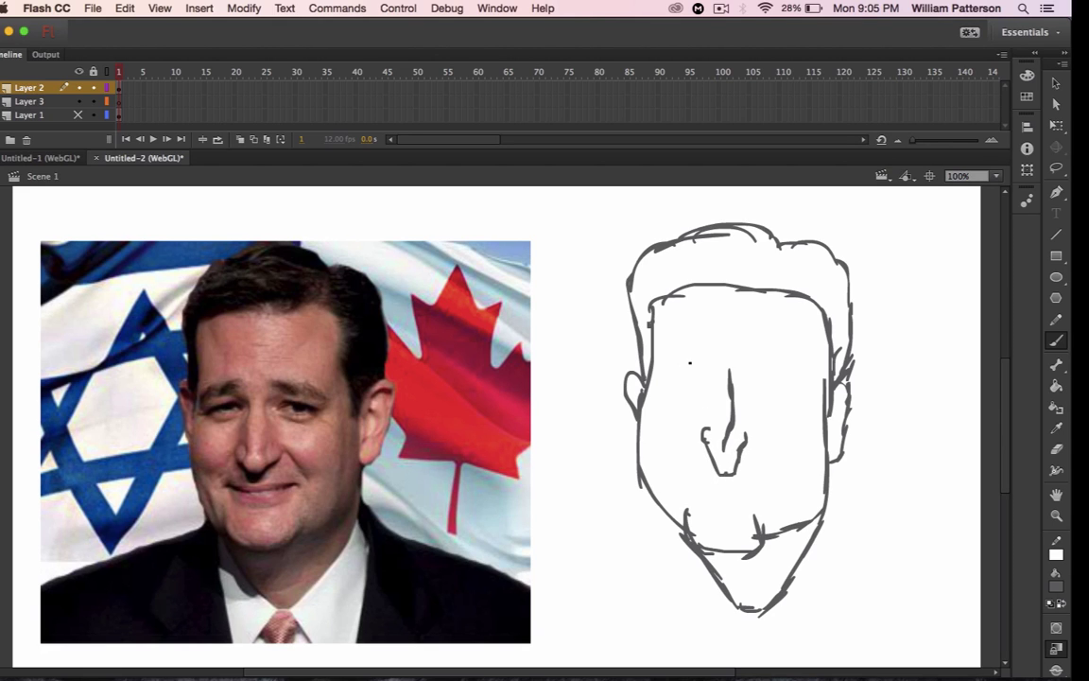
pyautogui.moveTo(667, 383)
pyautogui.mouseDown()
pyautogui.moveTo(725, 354)
pyautogui.moveTo(725, 370)
pyautogui.moveTo(664, 388)
pyautogui.mouseUp()
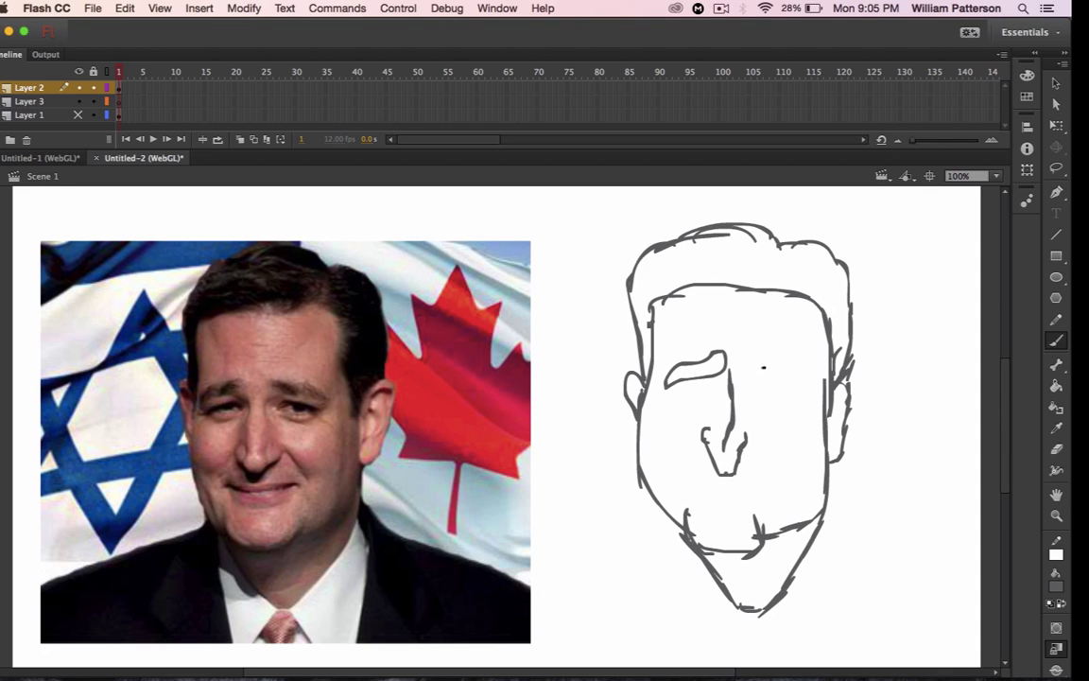
pyautogui.moveTo(766, 351)
pyautogui.mouseDown()
pyautogui.moveTo(751, 369)
pyautogui.moveTo(796, 391)
pyautogui.mouseUp()
pyautogui.hotkey('ctrl', 'z')
pyautogui.moveTo(753, 358)
pyautogui.mouseDown()
pyautogui.moveTo(765, 355)
pyautogui.moveTo(800, 389)
pyautogui.moveTo(756, 359)
pyautogui.moveTo(763, 353)
pyautogui.mouseUp()
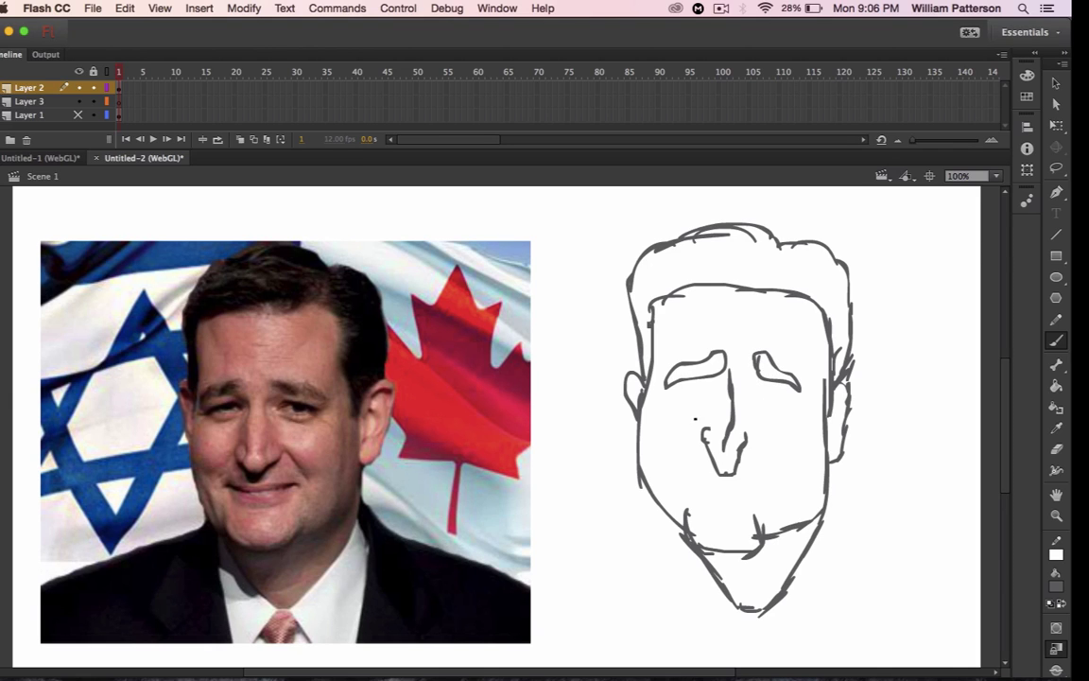
# - Brush the half-closed eyes under the eyebrows, the creases beside the nose, and a thin flat mouth with a lower-lip line
pyautogui.moveTo(680, 388)
pyautogui.mouseDown()
pyautogui.moveTo(784, 387)
pyautogui.moveTo(764, 390)
pyautogui.mouseUp()
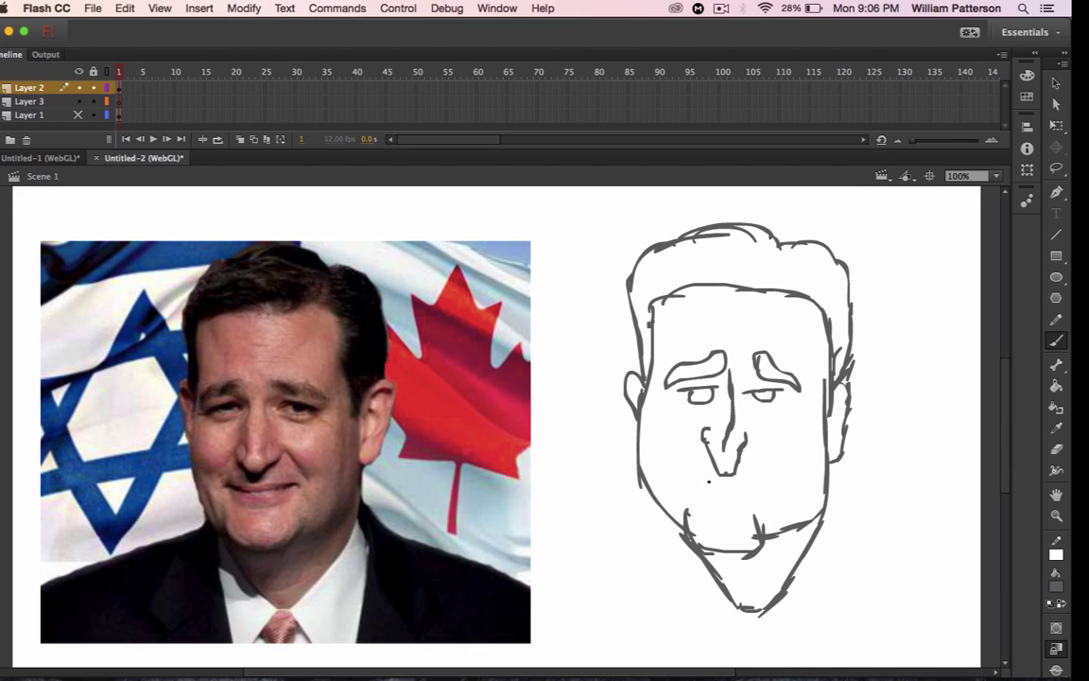
pyautogui.moveTo(753, 448)
pyautogui.mouseDown()
pyautogui.moveTo(763, 465)
pyautogui.moveTo(692, 470)
pyautogui.mouseUp()
pyautogui.moveTo(700, 479)
pyautogui.mouseDown()
pyautogui.moveTo(767, 480)
pyautogui.moveTo(758, 498)
pyautogui.mouseUp()
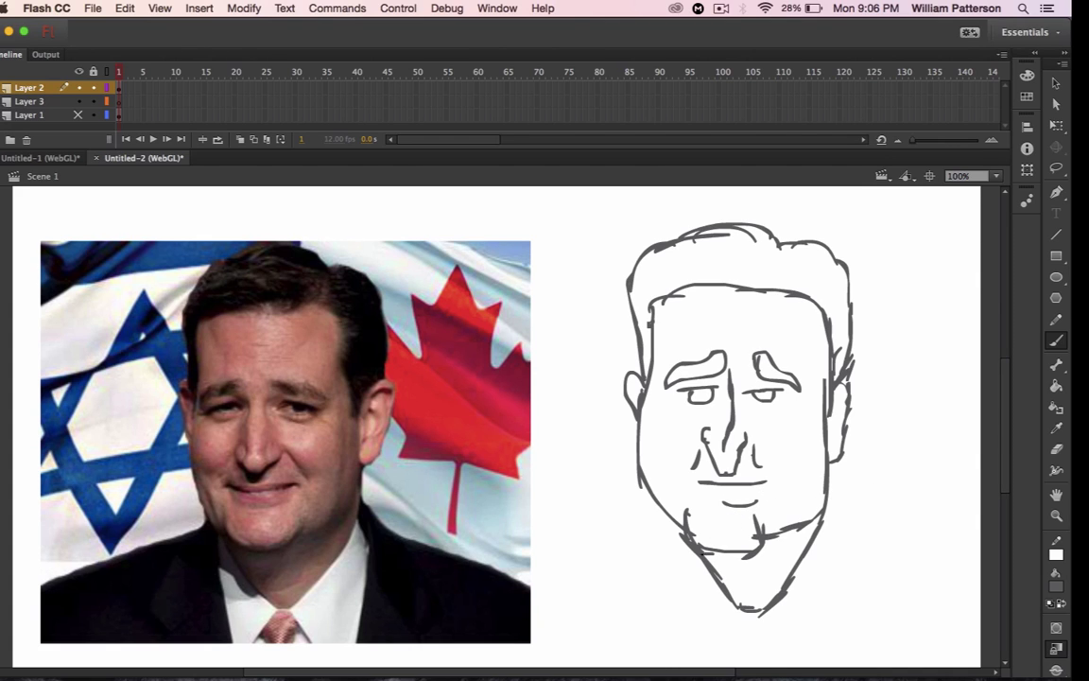
# - Brush wide shoulders on both sides of the neck, undoing the first, narrower left shoulder
pyautogui.moveTo(689, 535)
pyautogui.mouseDown()
pyautogui.moveTo(637, 558)
pyautogui.moveTo(594, 654)
pyautogui.mouseUp()
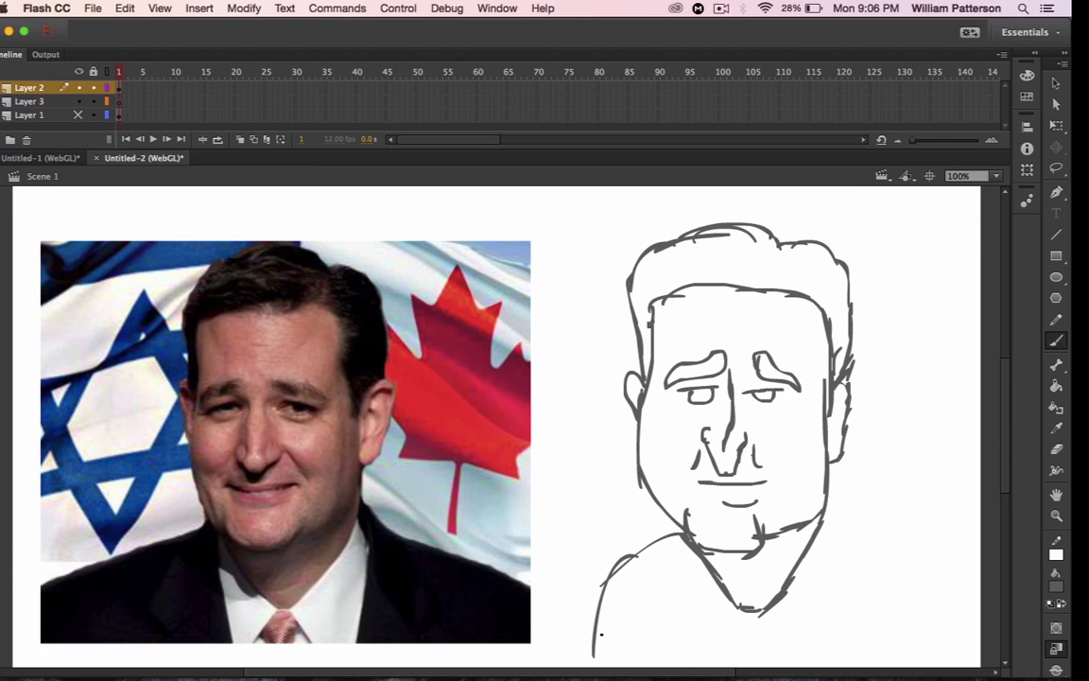
pyautogui.press('super+z')
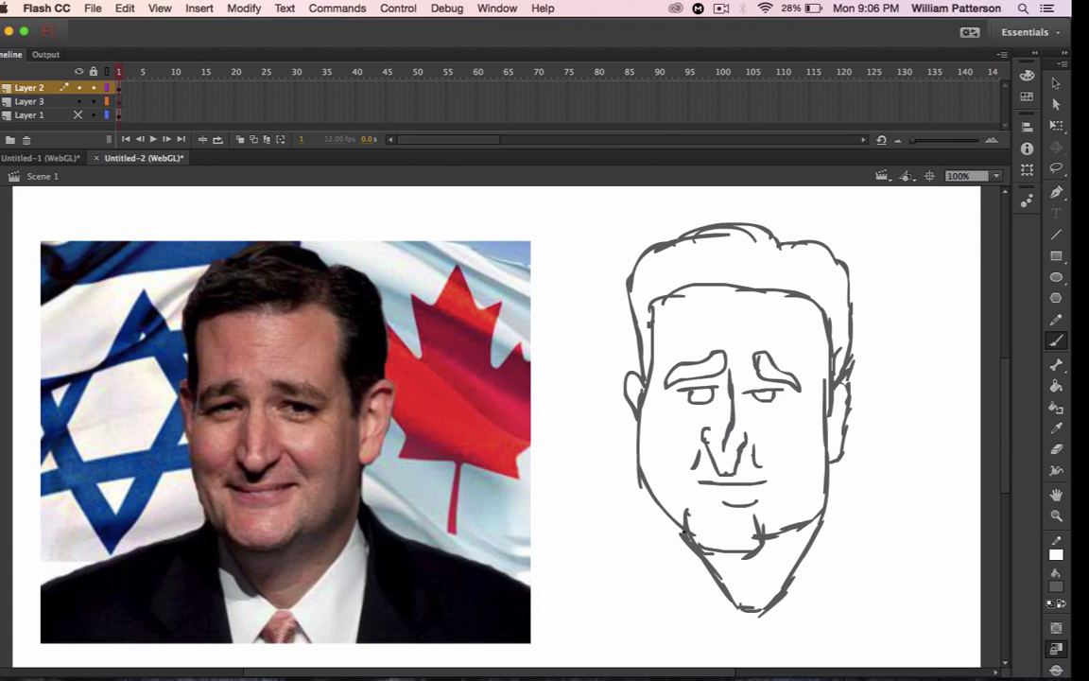
pyautogui.moveTo(688, 534)
pyautogui.mouseDown()
pyautogui.moveTo(574, 544)
pyautogui.moveTo(559, 619)
pyautogui.moveTo(568, 662)
pyautogui.mouseUp()
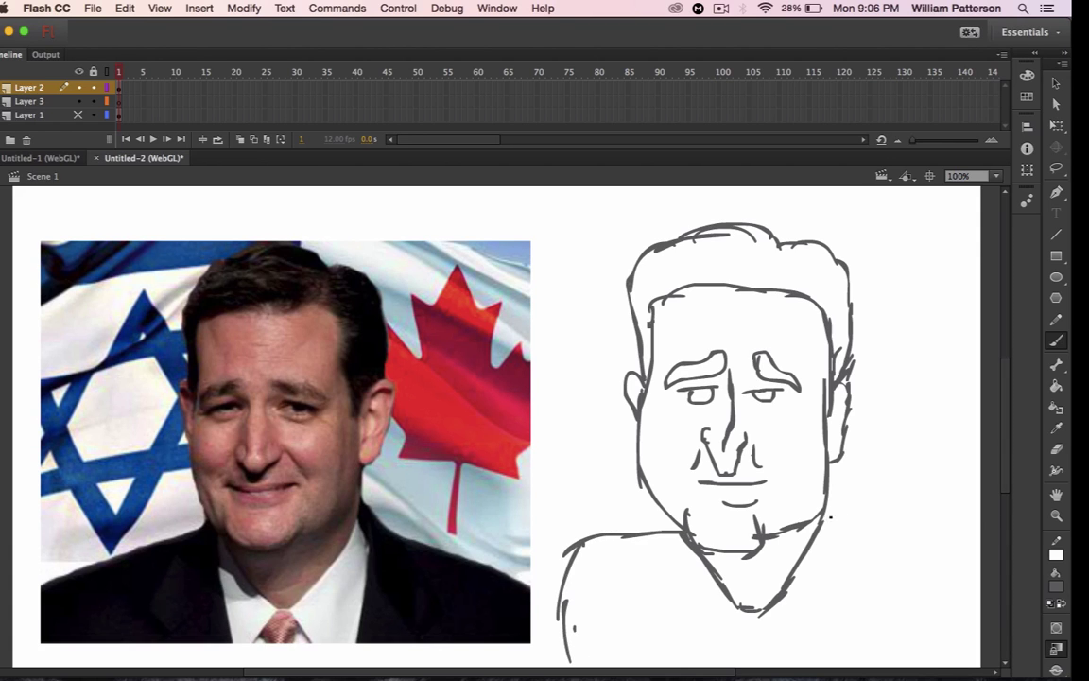
pyautogui.moveTo(830, 517); pyautogui.dragTo(897, 550)
pyautogui.moveTo(896, 541)
pyautogui.mouseDown()
pyautogui.moveTo(910, 599)
pyautogui.moveTo(909, 550)
pyautogui.moveTo(921, 626)
pyautogui.mouseUp()
pyautogui.moveTo(916, 584); pyautogui.dragTo(923, 665)
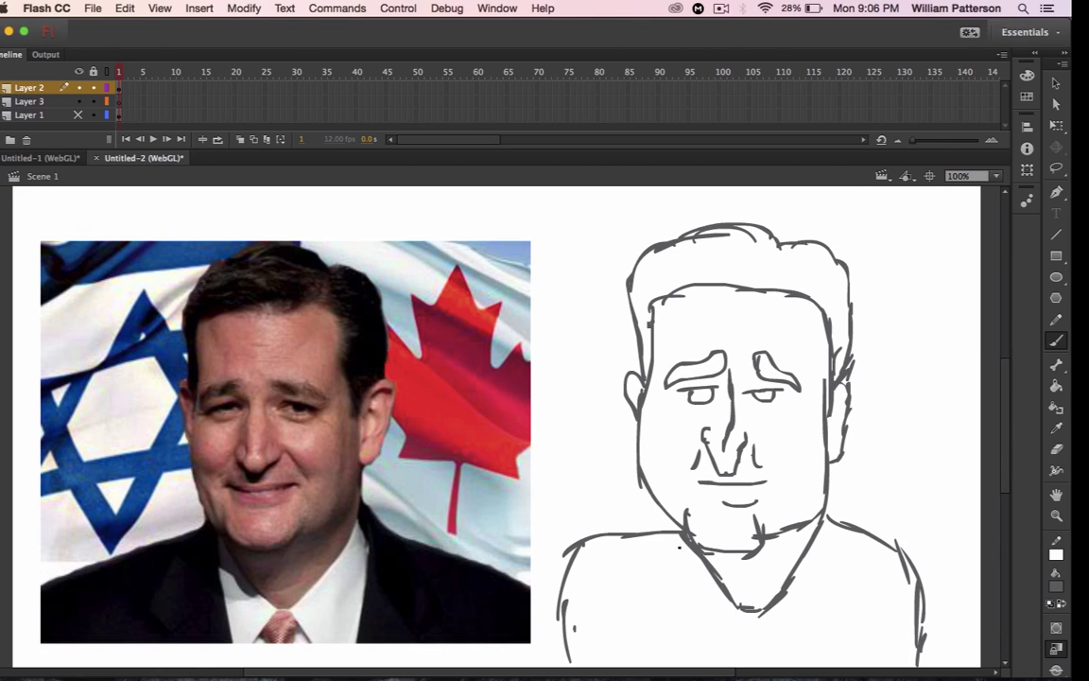
# - Brush the jacket's front edges and pointed lapels, with the shirt collar and tie knot between them
pyautogui.moveTo(681, 532); pyautogui.dragTo(696, 665)
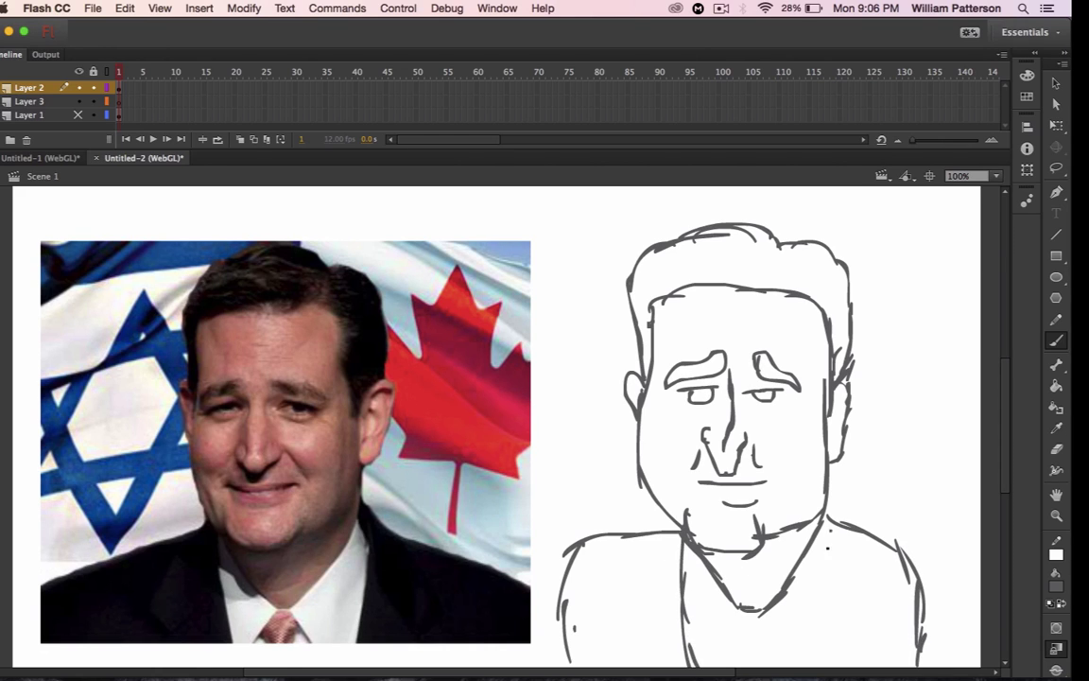
pyautogui.moveTo(838, 525); pyautogui.dragTo(797, 663)
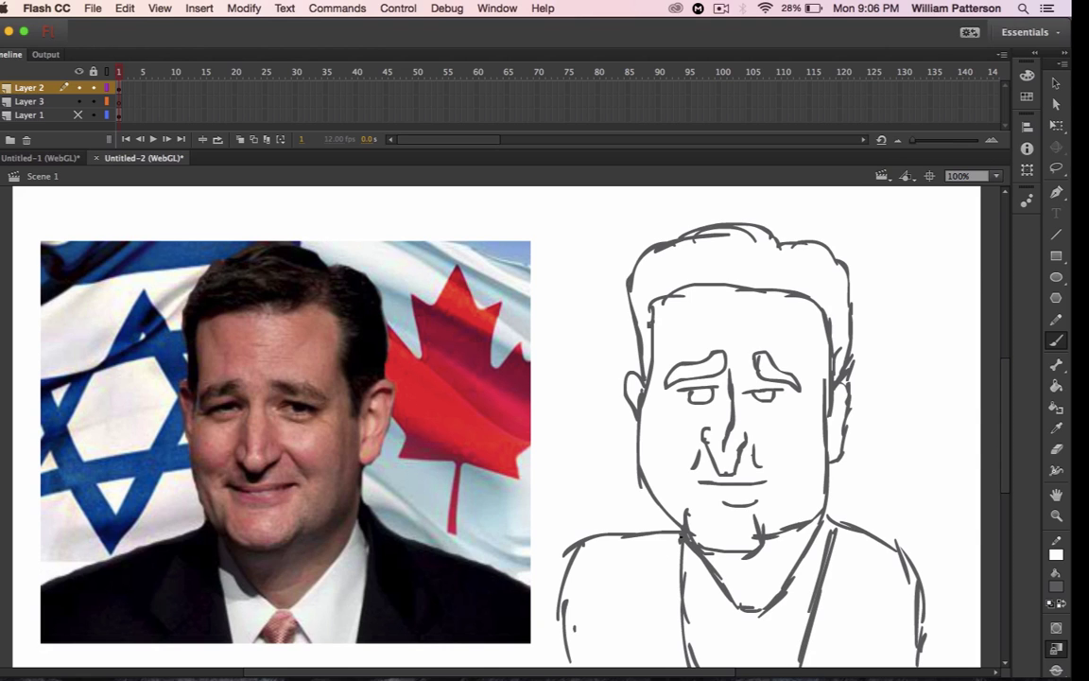
pyautogui.moveTo(682, 535)
pyautogui.mouseDown()
pyautogui.moveTo(614, 621)
pyautogui.moveTo(663, 660)
pyautogui.mouseUp()
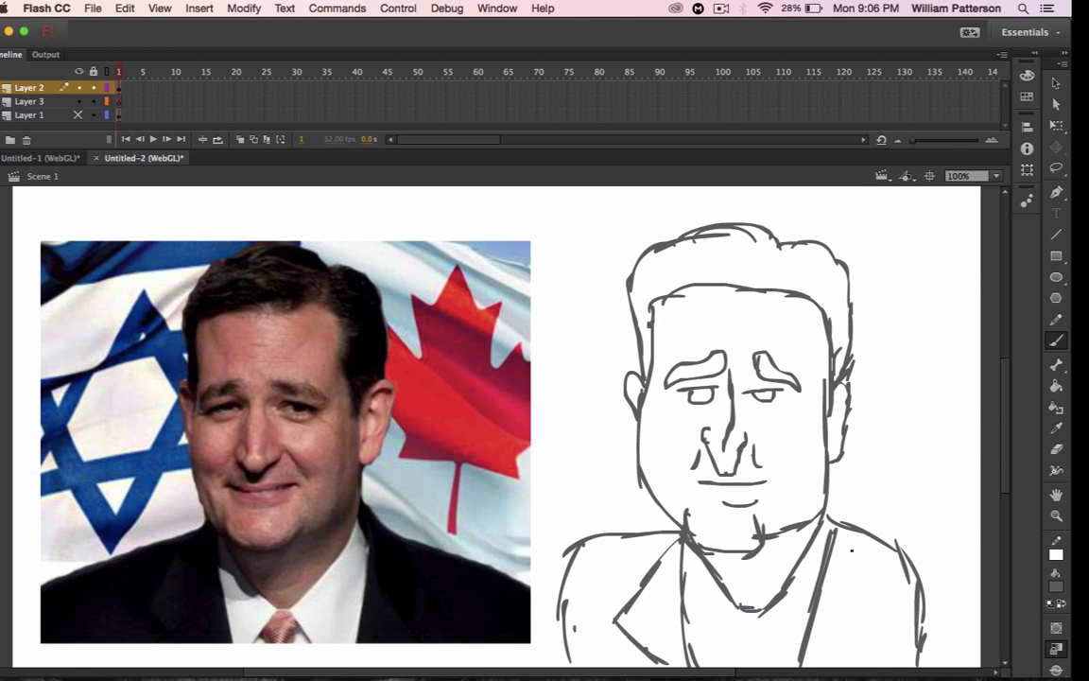
pyautogui.moveTo(839, 529); pyautogui.dragTo(872, 591)
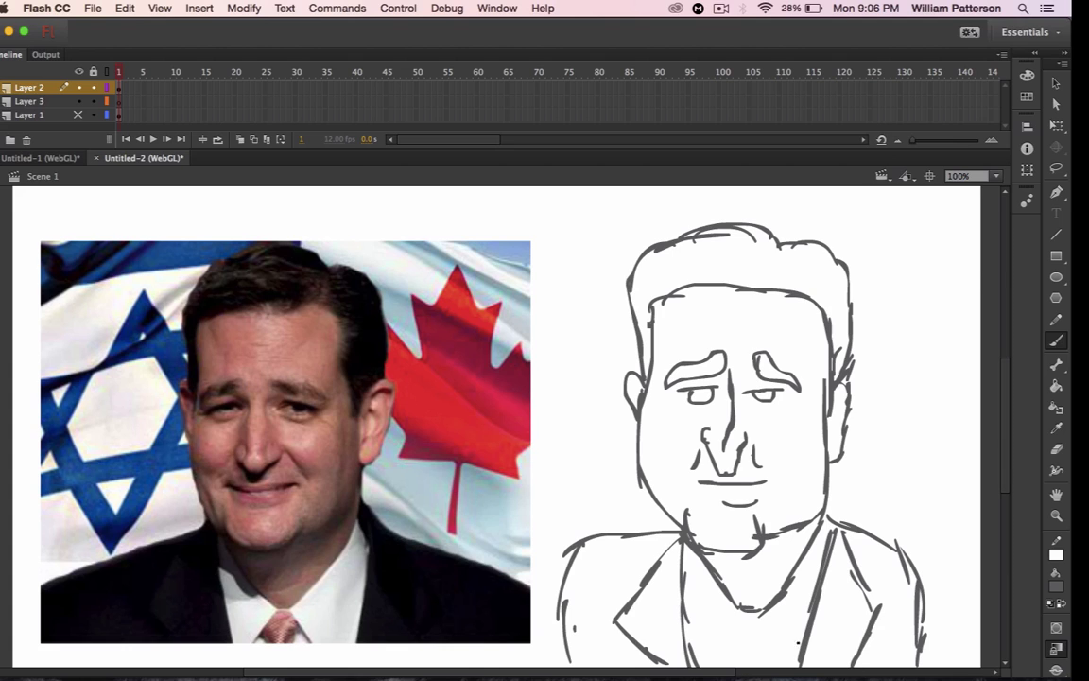
pyautogui.moveTo(743, 619)
pyautogui.mouseDown()
pyautogui.moveTo(713, 661)
pyautogui.moveTo(778, 656)
pyautogui.moveTo(735, 642)
pyautogui.moveTo(739, 659)
pyautogui.moveTo(733, 644)
pyautogui.moveTo(760, 670)
pyautogui.mouseUp()
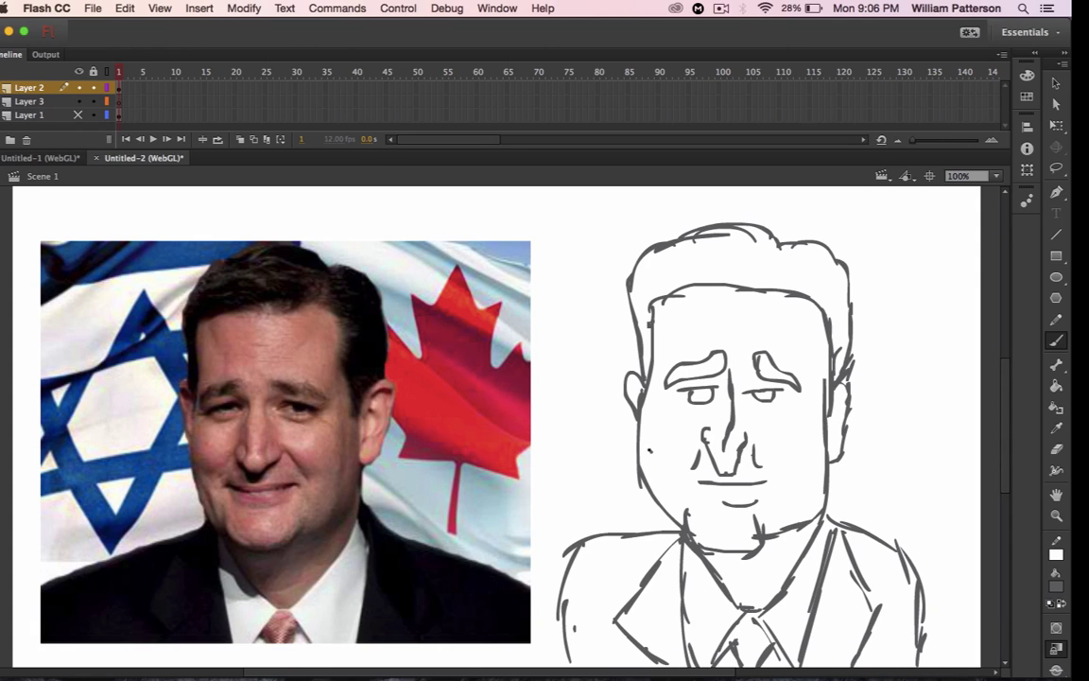
# - Brush curved creases on both cheeks and short wrinkles on the forehead above the eyebrows
pyautogui.moveTo(649, 451); pyautogui.dragTo(673, 469)
pyautogui.moveTo(811, 442); pyautogui.dragTo(787, 461)
pyautogui.moveTo(717, 329); pyautogui.dragTo(723, 340)
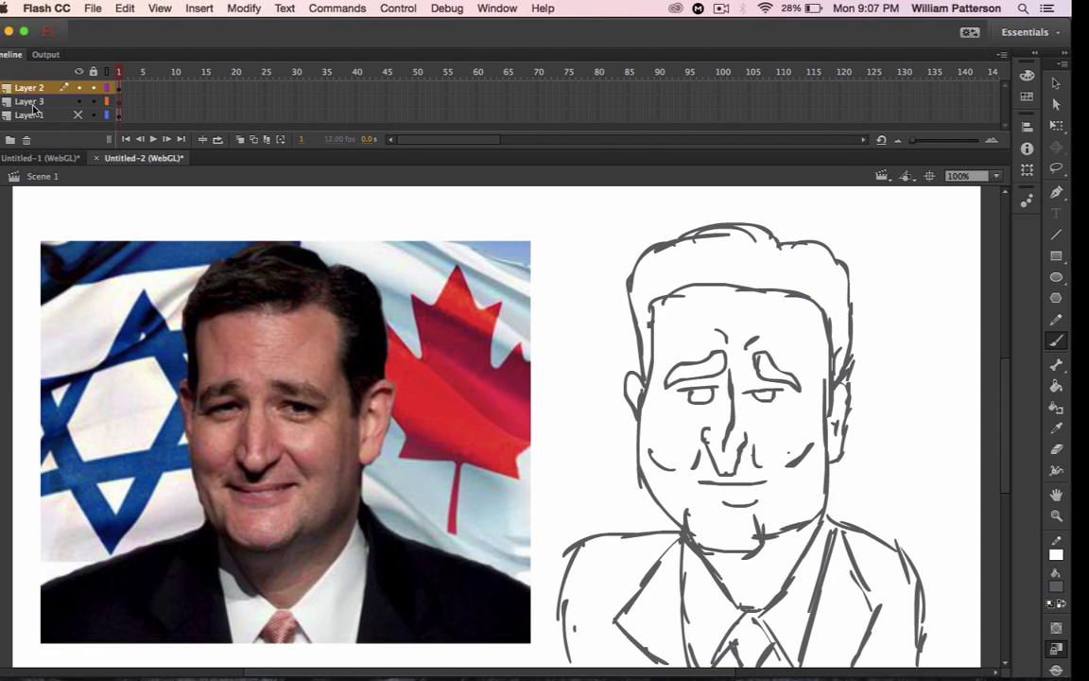
# - Delete Layer 3 and Layer 1, and add a new layer above the sketch on Layer 2
pyautogui.click(31, 103)
pyautogui.click(26, 139)
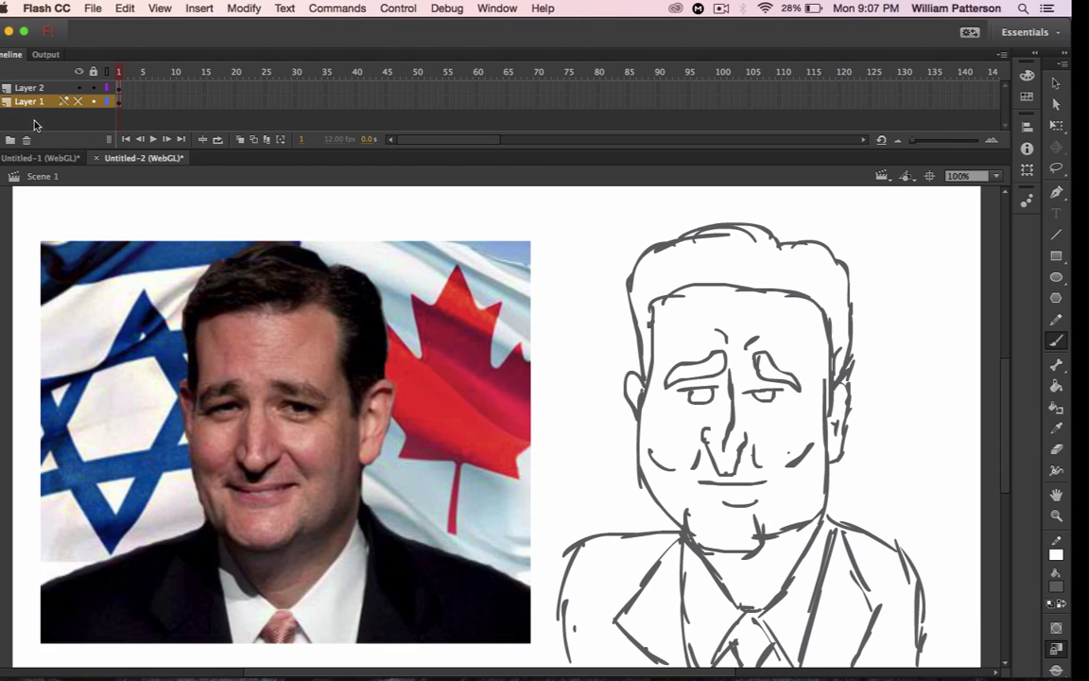
pyautogui.click(26, 139)
pyautogui.click(7, 139)
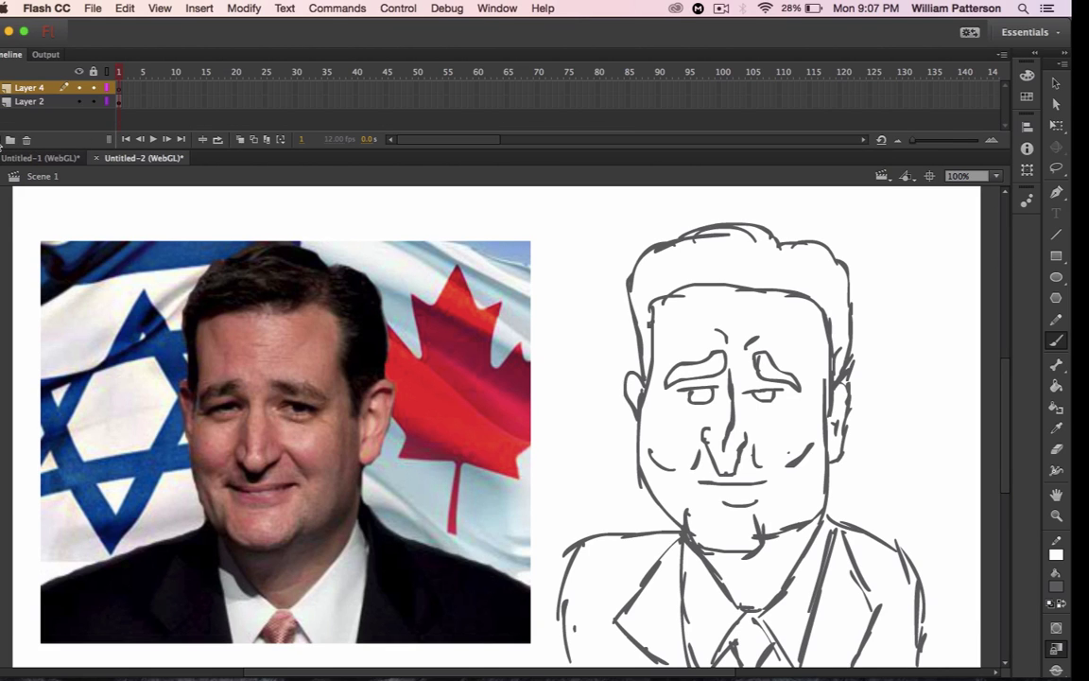
# - Set the fill color to a dark blue swatch
pyautogui.click(1056, 585)
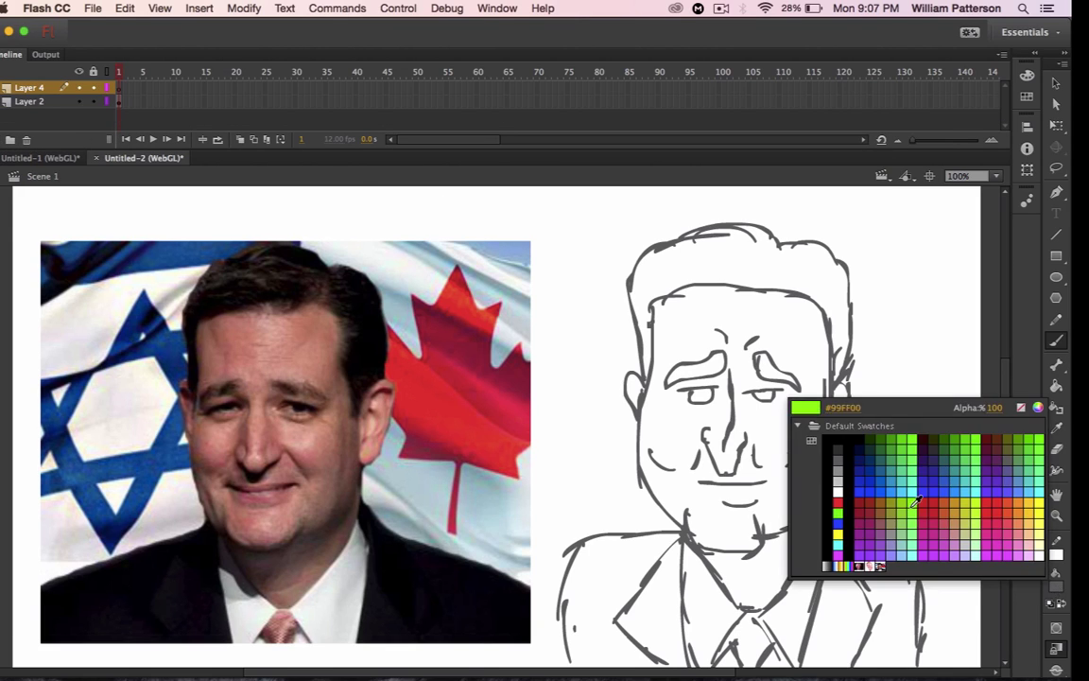
pyautogui.click(863, 454)
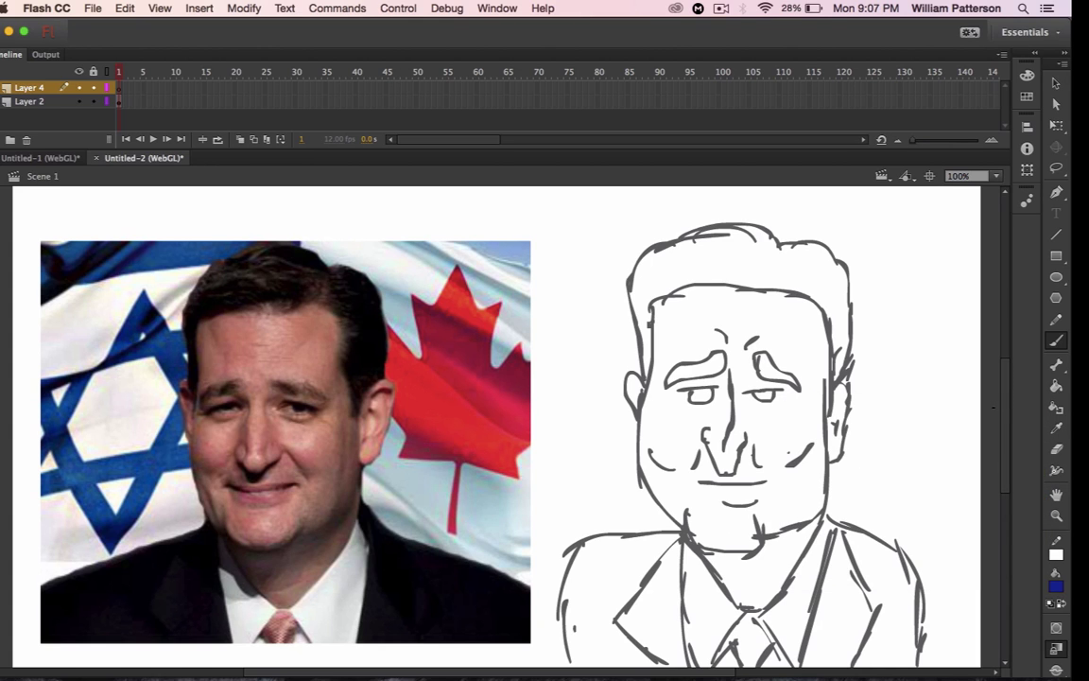
# - Ink the face outline and the protruding chin in dark blue over the sketch on Layer 4
pyautogui.scroll(-2, 907, 383)
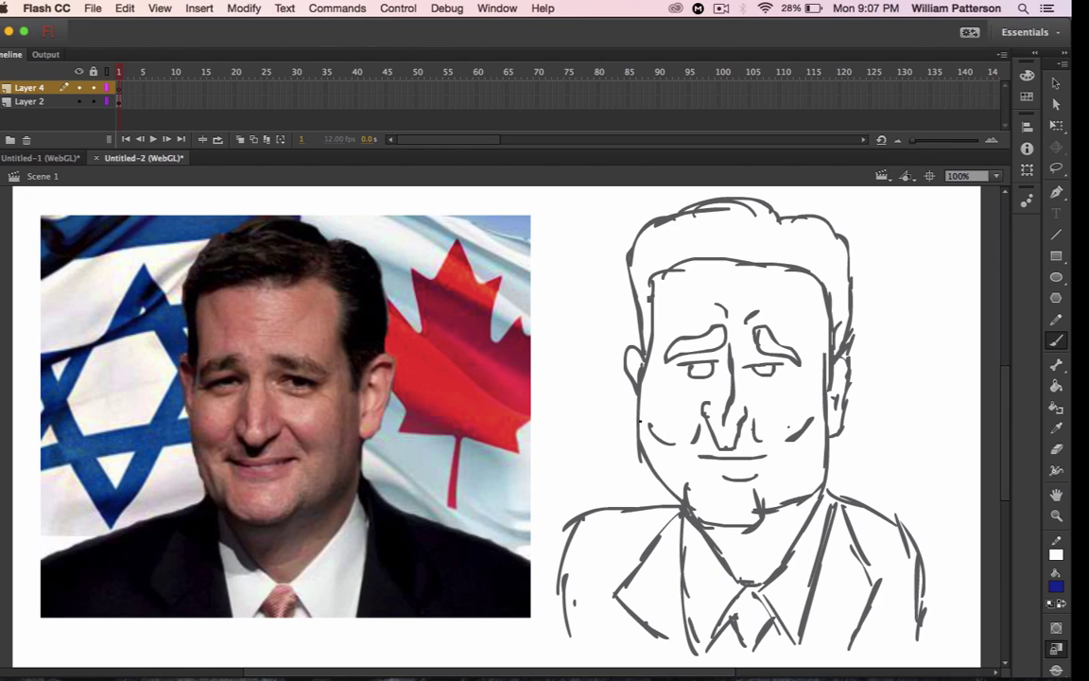
pyautogui.moveTo(682, 493)
pyautogui.mouseDown()
pyautogui.moveTo(645, 433)
pyautogui.moveTo(639, 389)
pyautogui.moveTo(659, 280)
pyautogui.moveTo(699, 261)
pyautogui.moveTo(756, 261)
pyautogui.moveTo(803, 274)
pyautogui.moveTo(830, 307)
pyautogui.mouseUp()
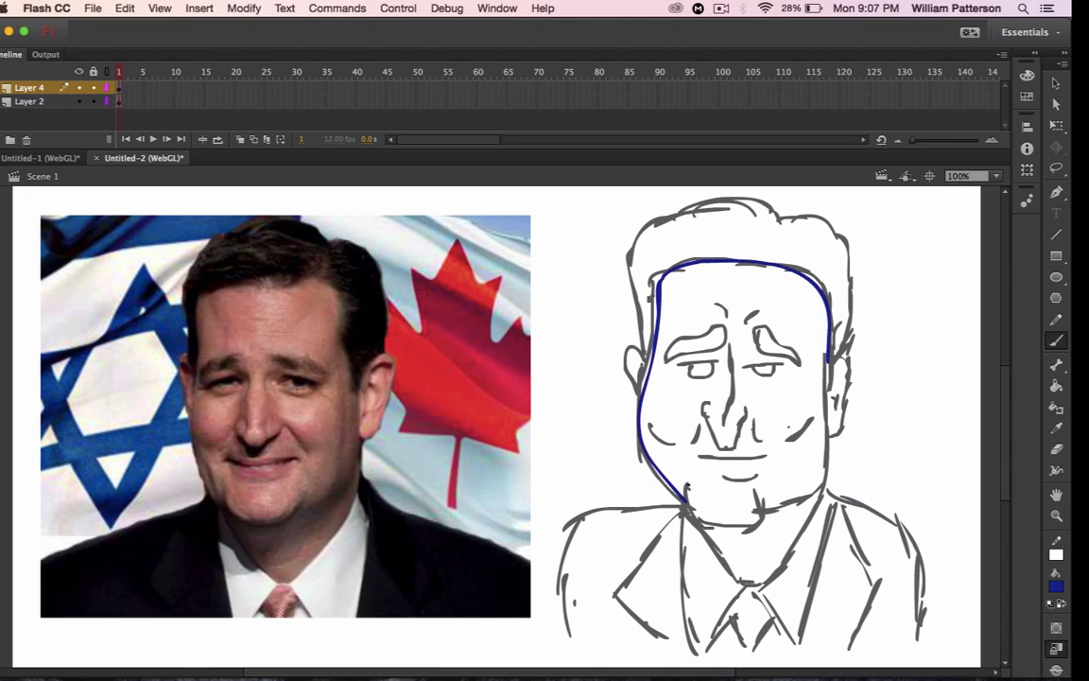
pyautogui.moveTo(687, 487)
pyautogui.mouseDown()
pyautogui.moveTo(695, 522)
pyautogui.moveTo(740, 531)
pyautogui.moveTo(761, 519)
pyautogui.moveTo(761, 493)
pyautogui.moveTo(800, 504)
pyautogui.moveTo(819, 494)
pyautogui.moveTo(829, 406)
pyautogui.mouseUp()
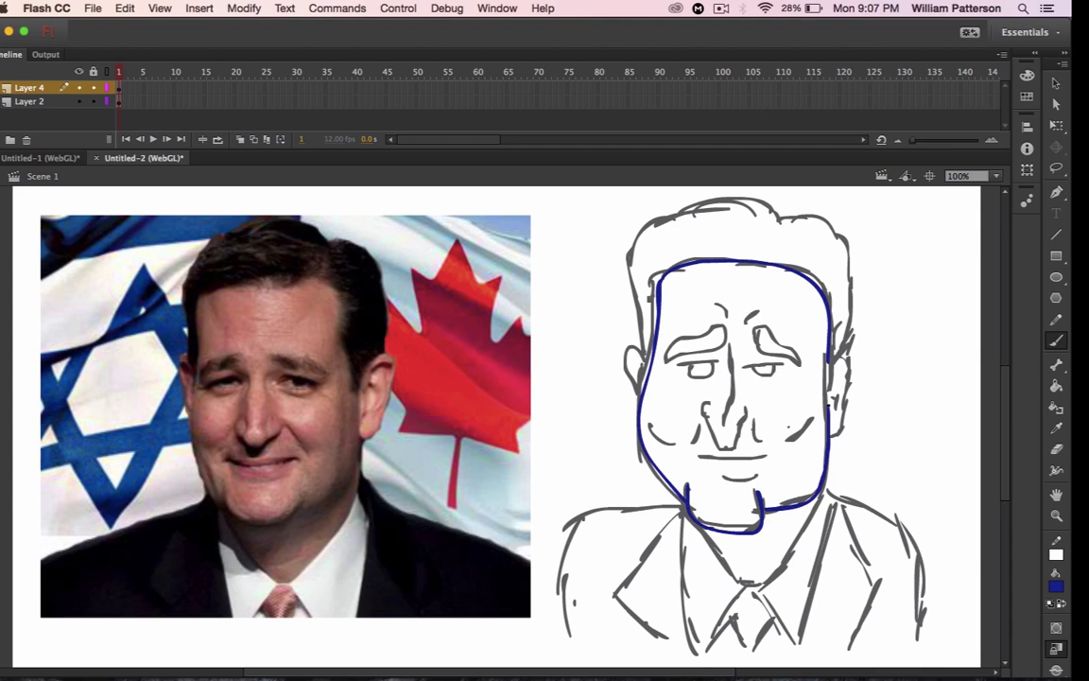
pyautogui.moveTo(828, 361); pyautogui.dragTo(831, 416)
# - Ink both ears and the outer contour of the hair with its notch at the parting
pyautogui.moveTo(647, 345)
pyautogui.mouseDown()
pyautogui.moveTo(635, 359)
pyautogui.moveTo(640, 402)
pyautogui.mouseUp()
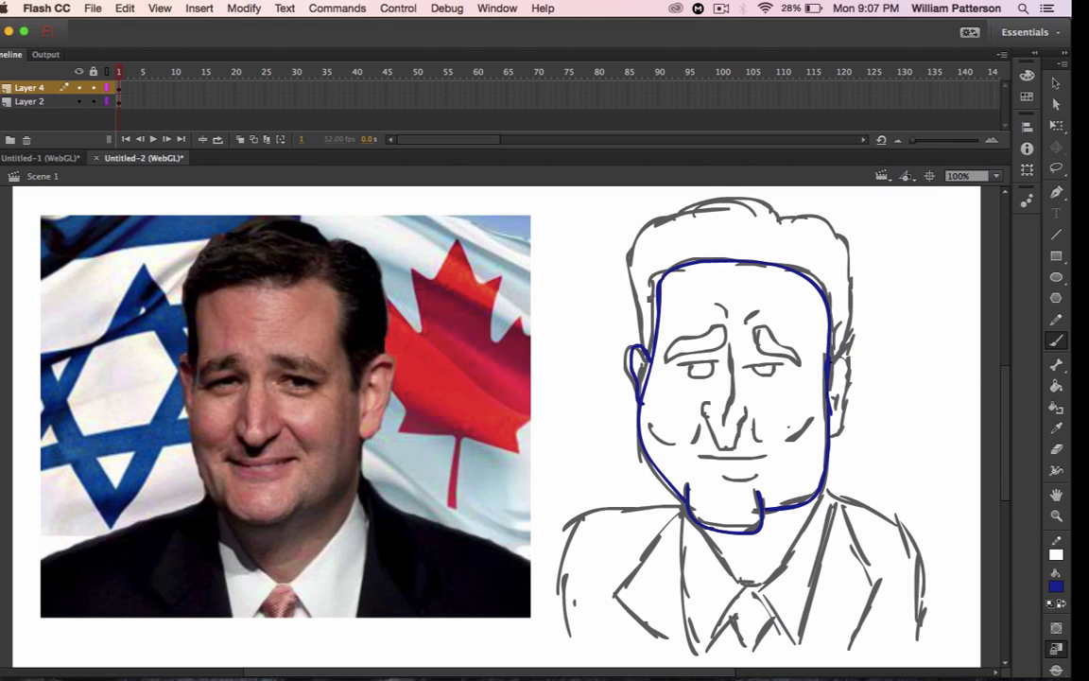
pyautogui.moveTo(833, 357)
pyautogui.mouseDown()
pyautogui.moveTo(853, 380)
pyautogui.moveTo(830, 439)
pyautogui.mouseUp()
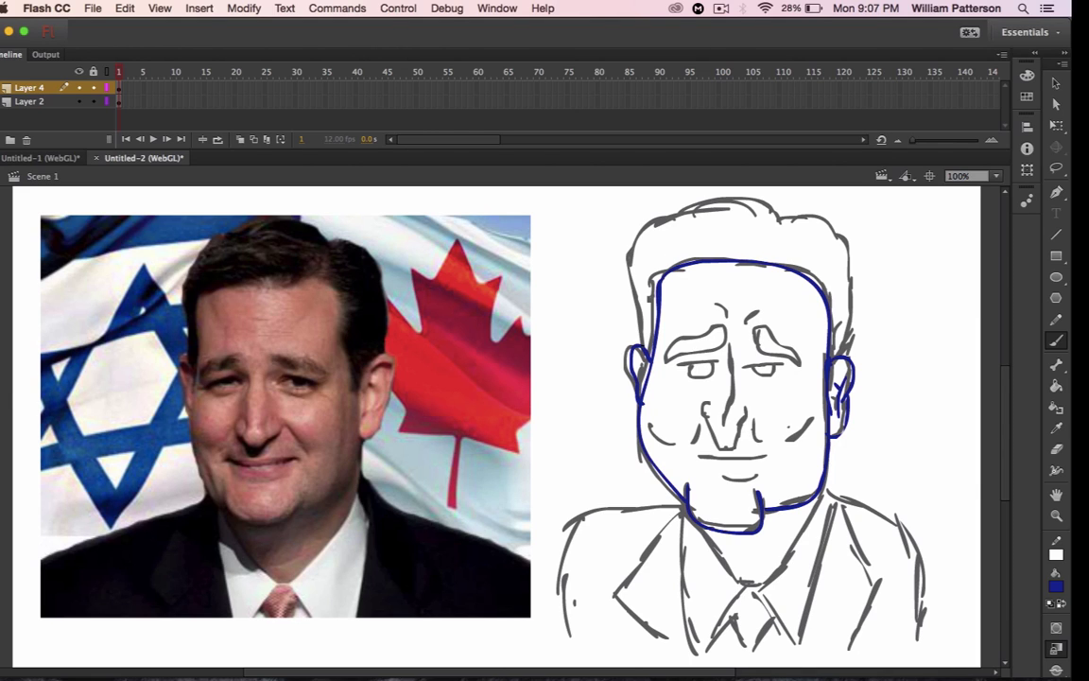
pyautogui.moveTo(646, 332)
pyautogui.mouseDown()
pyautogui.moveTo(634, 236)
pyautogui.moveTo(710, 207)
pyautogui.moveTo(744, 207)
pyautogui.moveTo(789, 231)
pyautogui.moveTo(808, 218)
pyautogui.moveTo(831, 223)
pyautogui.moveTo(847, 254)
pyautogui.moveTo(837, 323)
pyautogui.mouseUp()
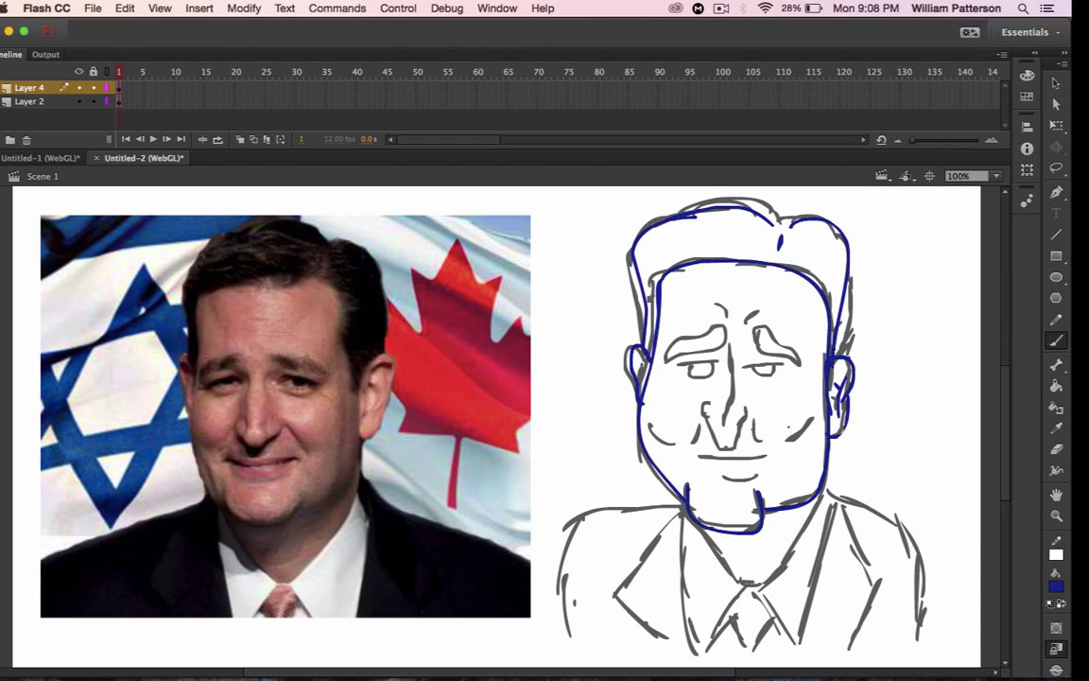
pyautogui.press('super+z')
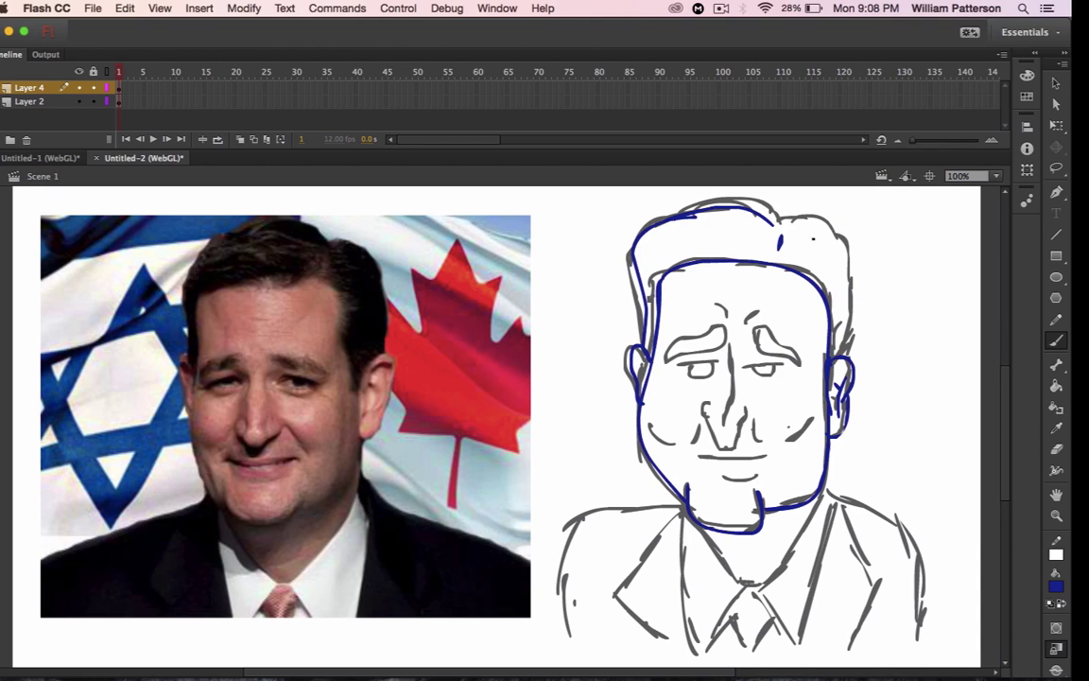
pyautogui.moveTo(790, 221)
pyautogui.mouseDown()
pyautogui.moveTo(848, 263)
pyautogui.moveTo(842, 353)
pyautogui.mouseUp()
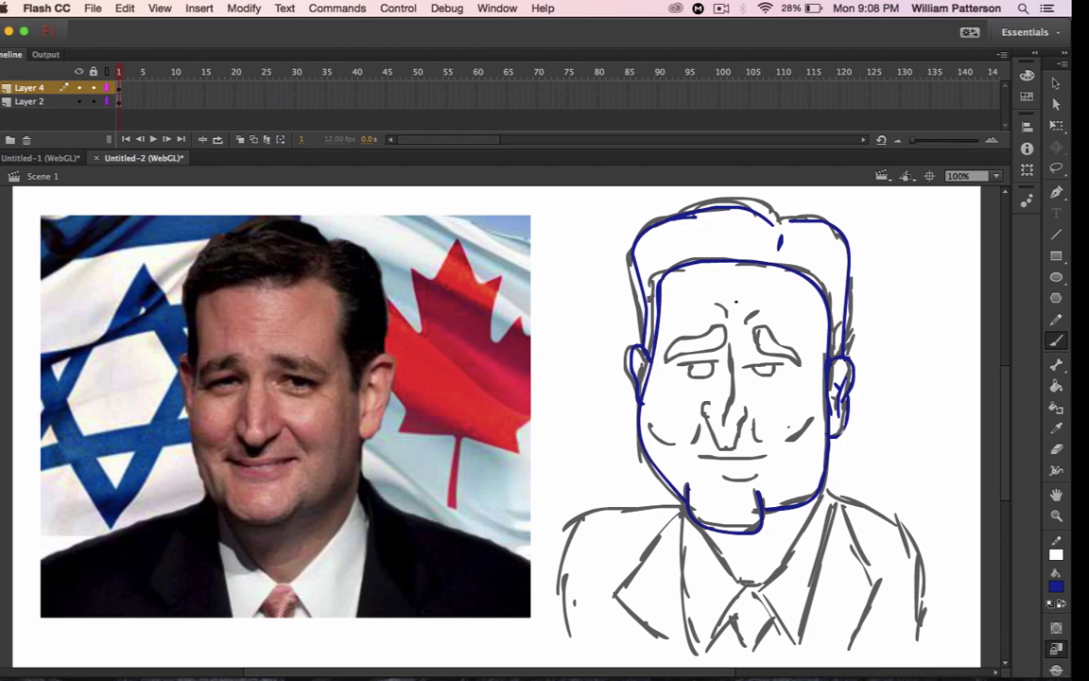
# - Ink the short forehead wrinkles and the outlines of both slanted eyebrows
pyautogui.moveTo(722, 310)
pyautogui.mouseDown()
pyautogui.moveTo(729, 326)
pyautogui.moveTo(745, 325)
pyautogui.mouseUp()
pyautogui.moveTo(665, 362)
pyautogui.mouseDown()
pyautogui.moveTo(684, 337)
pyautogui.moveTo(715, 327)
pyautogui.moveTo(724, 354)
pyautogui.moveTo(696, 357)
pyautogui.moveTo(689, 340)
pyautogui.moveTo(708, 330)
pyautogui.moveTo(724, 342)
pyautogui.moveTo(697, 349)
pyautogui.mouseUp()
pyautogui.press('super+z')
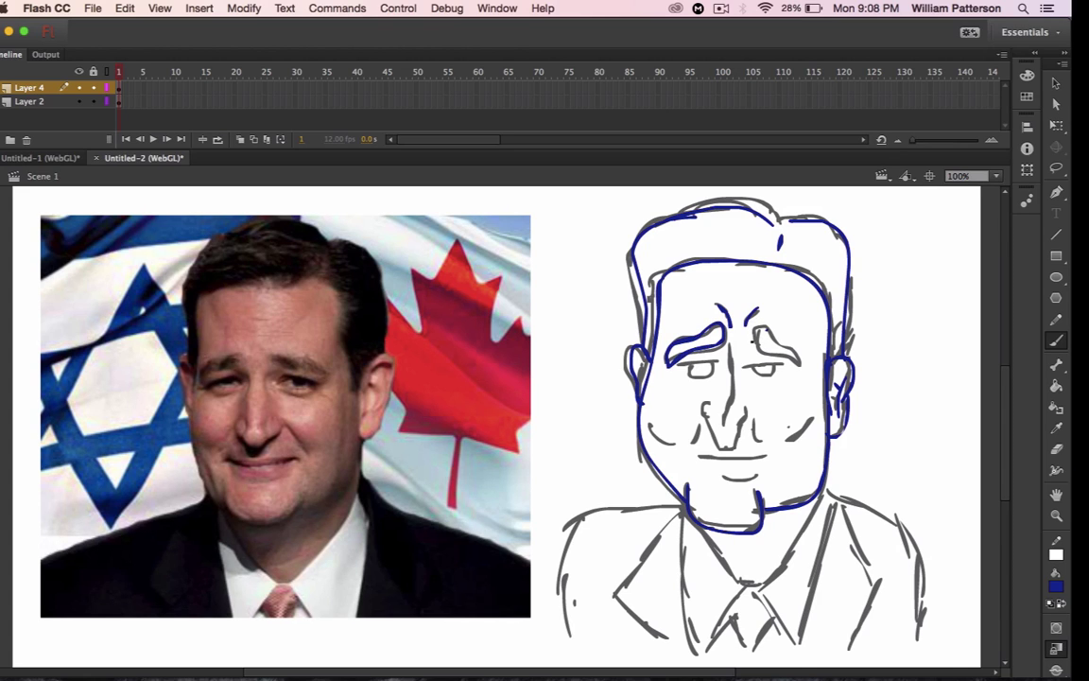
pyautogui.moveTo(755, 335)
pyautogui.mouseDown()
pyautogui.moveTo(767, 325)
pyautogui.moveTo(802, 362)
pyautogui.mouseUp()
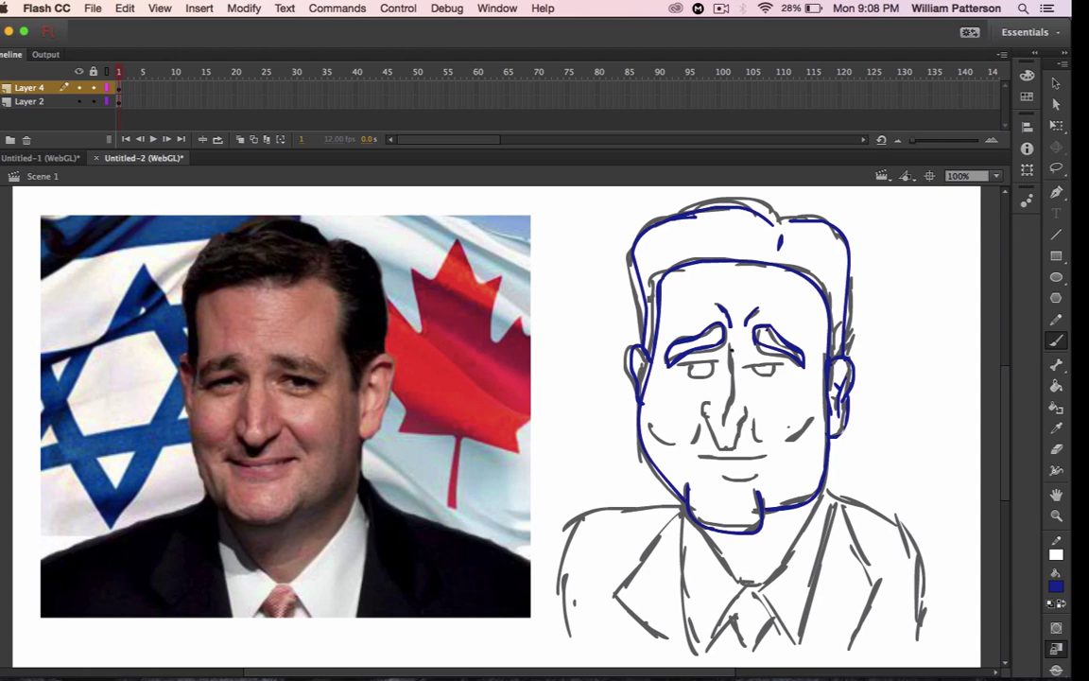
# - Ink the nose, the mouth with its lower lip line, and the curved creases on both cheeks
pyautogui.moveTo(732, 349)
pyautogui.mouseDown()
pyautogui.moveTo(730, 404)
pyautogui.moveTo(712, 419)
pyautogui.moveTo(753, 414)
pyautogui.moveTo(734, 449)
pyautogui.moveTo(743, 424)
pyautogui.mouseUp()
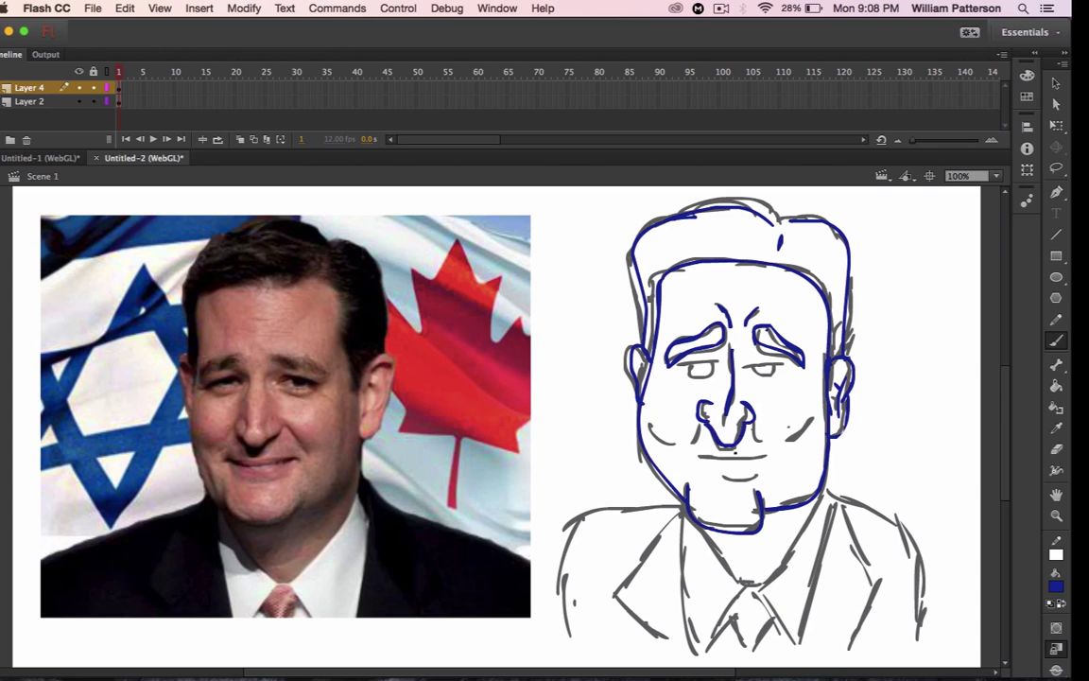
pyautogui.moveTo(700, 458); pyautogui.dragTo(768, 455)
pyautogui.moveTo(646, 417); pyautogui.dragTo(672, 446)
pyautogui.moveTo(811, 412); pyautogui.dragTo(774, 449)
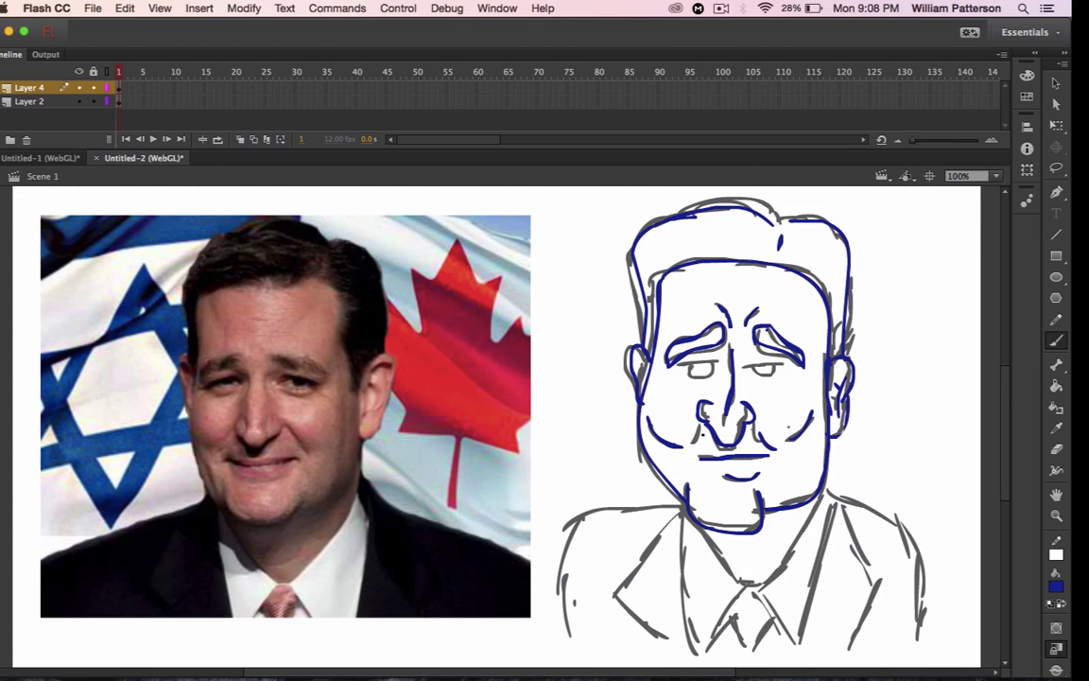
# - Ink the remaining crease beside the nose and both half-closed eyes with their upper lids
pyautogui.moveTo(703, 431); pyautogui.dragTo(692, 447)
pyautogui.moveTo(683, 368); pyautogui.dragTo(717, 362)
pyautogui.press('super+z')
pyautogui.moveTo(689, 363); pyautogui.dragTo(786, 362)
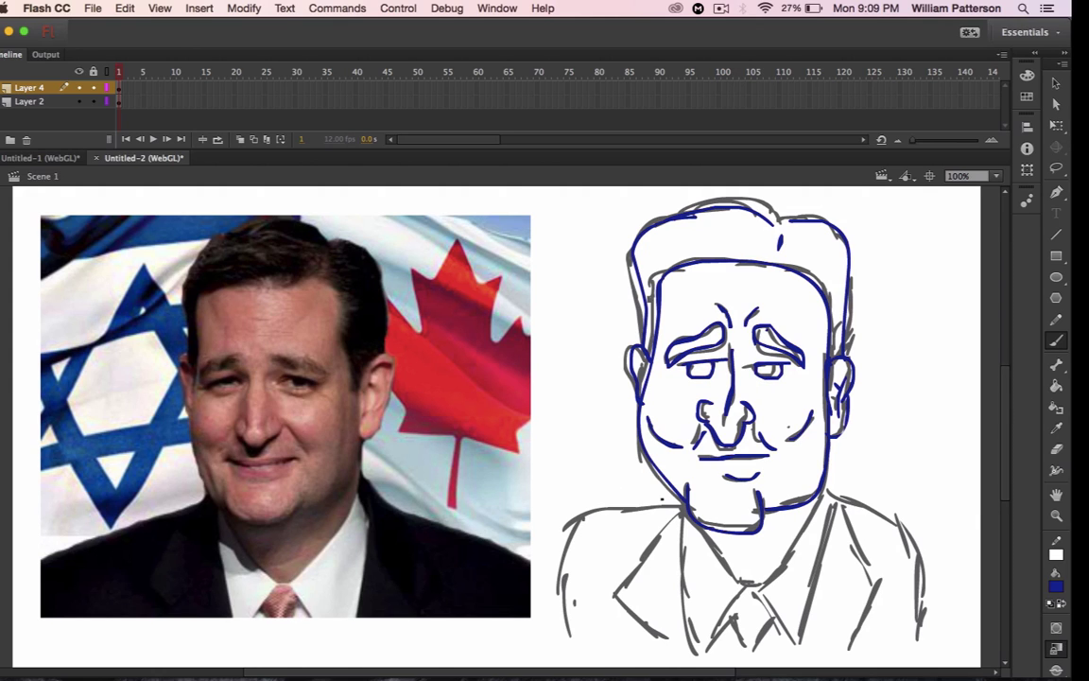
# - Ink the neckline below the chin and the jacket's two shoulder contours
pyautogui.moveTo(701, 525)
pyautogui.mouseDown()
pyautogui.moveTo(740, 575)
pyautogui.moveTo(764, 580)
pyautogui.moveTo(785, 573)
pyautogui.moveTo(822, 499)
pyautogui.mouseUp()
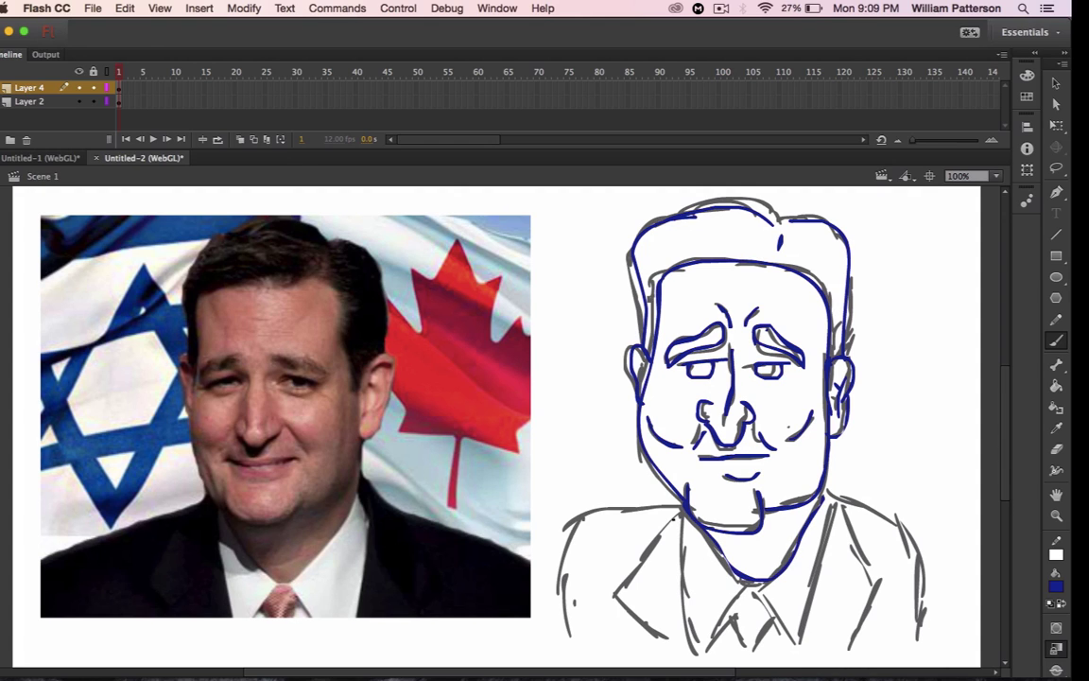
pyautogui.moveTo(683, 507)
pyautogui.mouseDown()
pyautogui.moveTo(631, 509)
pyautogui.moveTo(567, 548)
pyautogui.moveTo(572, 629)
pyautogui.mouseUp()
pyautogui.moveTo(822, 491)
pyautogui.mouseDown()
pyautogui.moveTo(911, 531)
pyautogui.moveTo(925, 625)
pyautogui.mouseUp()
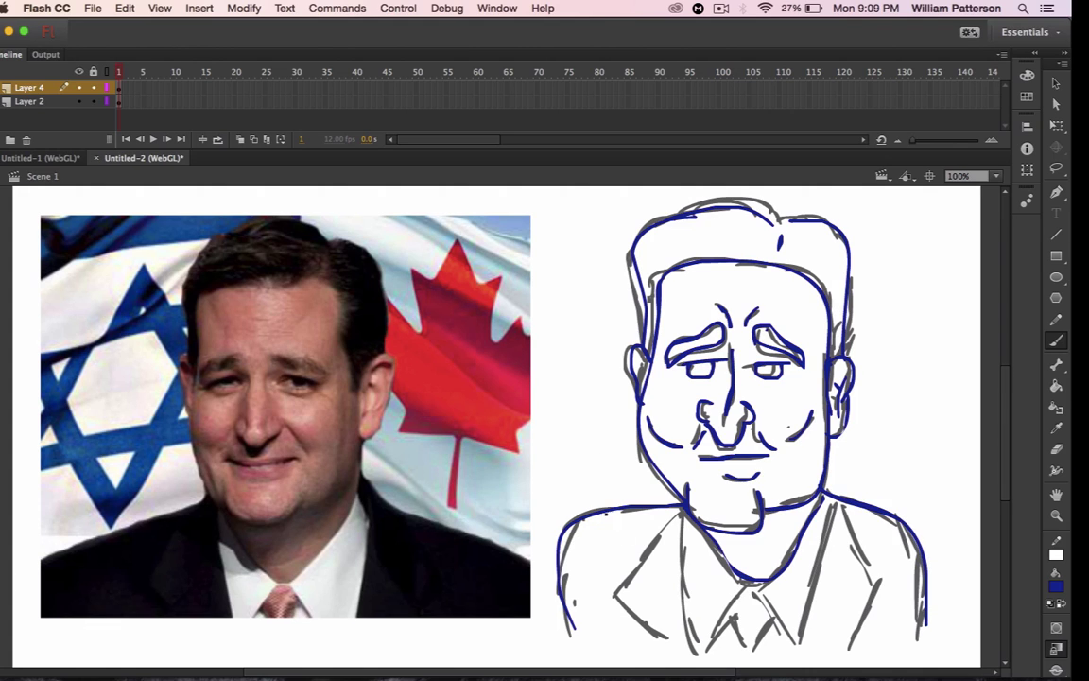
# - Ink the jacket's front edges and pointed lapels, the shirt collar and the tie knot
pyautogui.moveTo(682, 507)
pyautogui.mouseDown()
pyautogui.moveTo(610, 594)
pyautogui.moveTo(675, 638)
pyautogui.mouseUp()
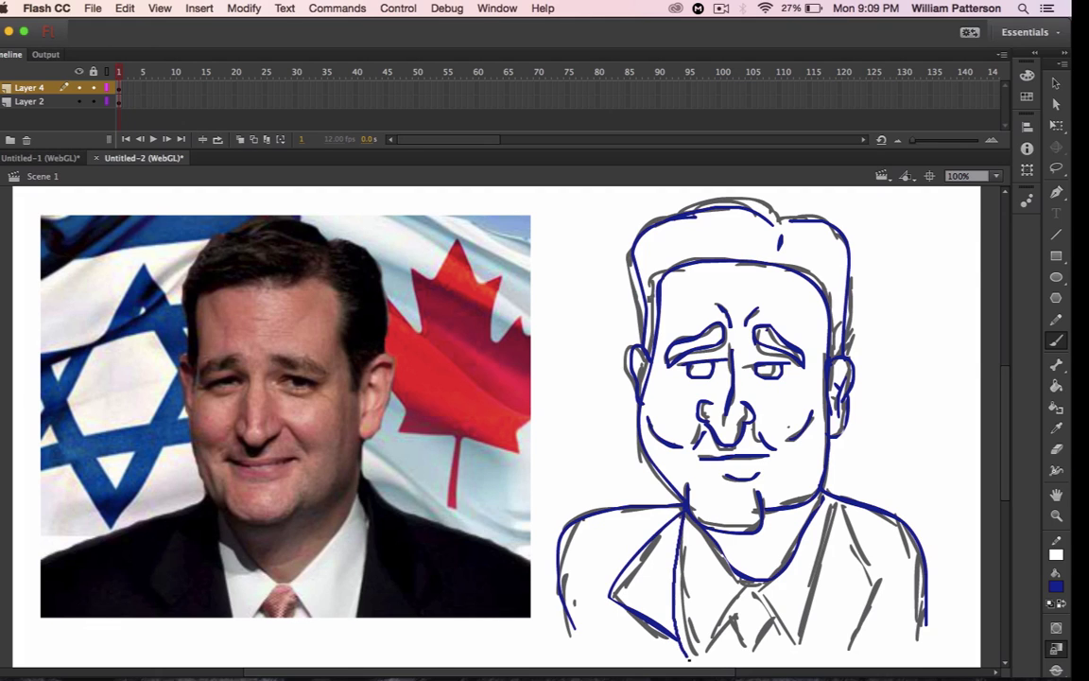
pyautogui.moveTo(683, 510); pyautogui.dragTo(694, 661)
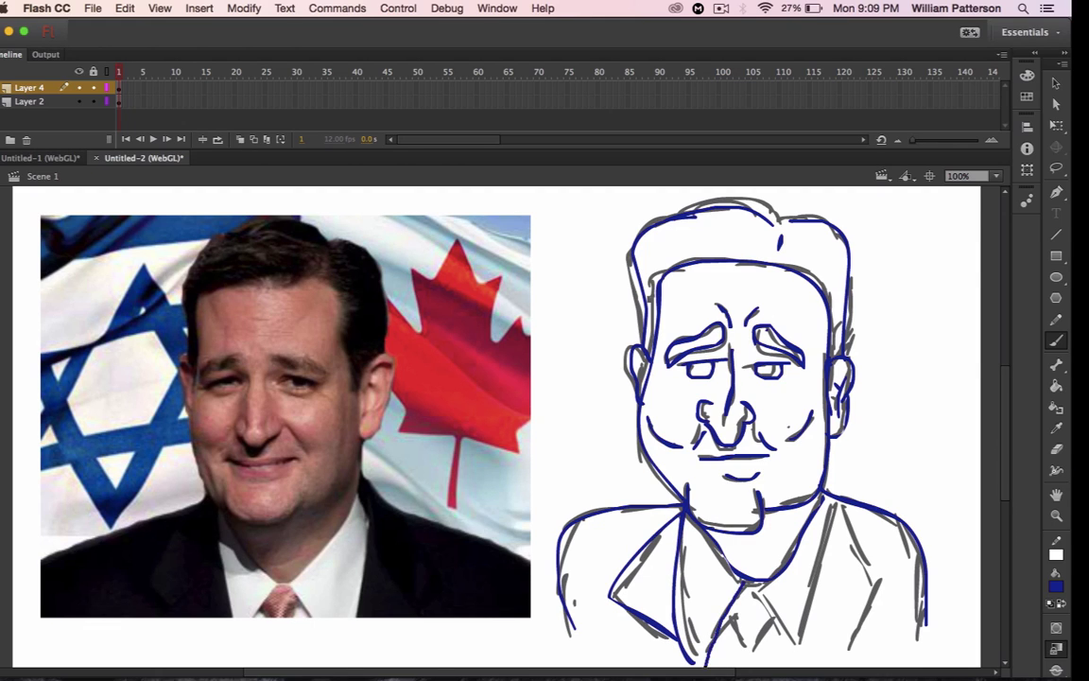
pyautogui.moveTo(755, 581); pyautogui.dragTo(716, 656)
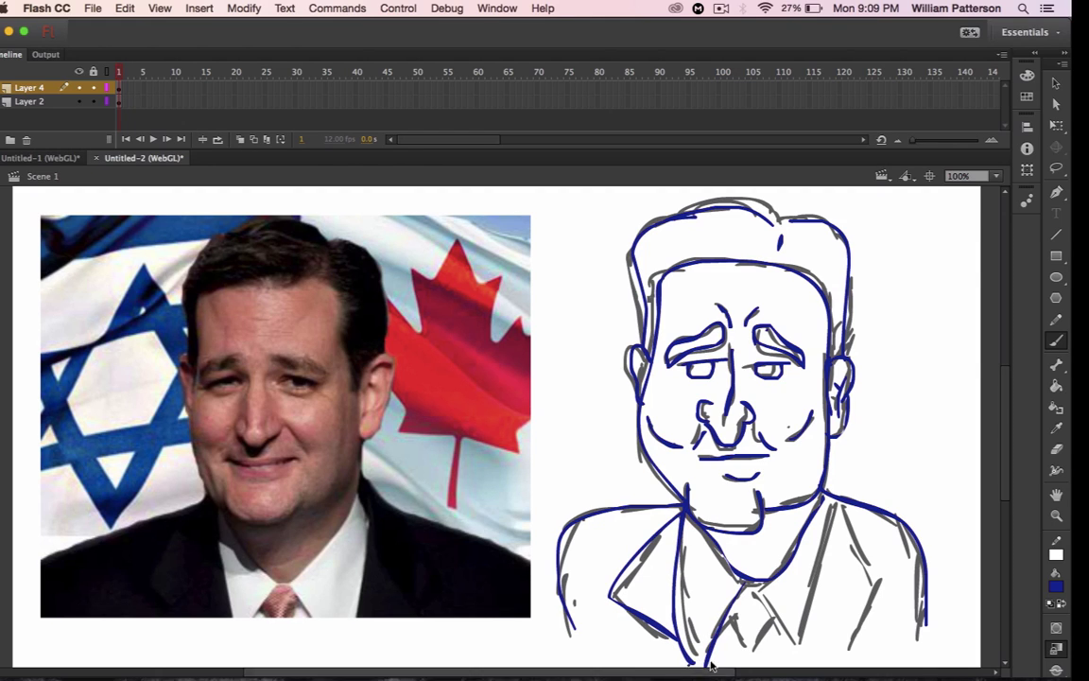
pyautogui.moveTo(759, 585); pyautogui.dragTo(807, 666)
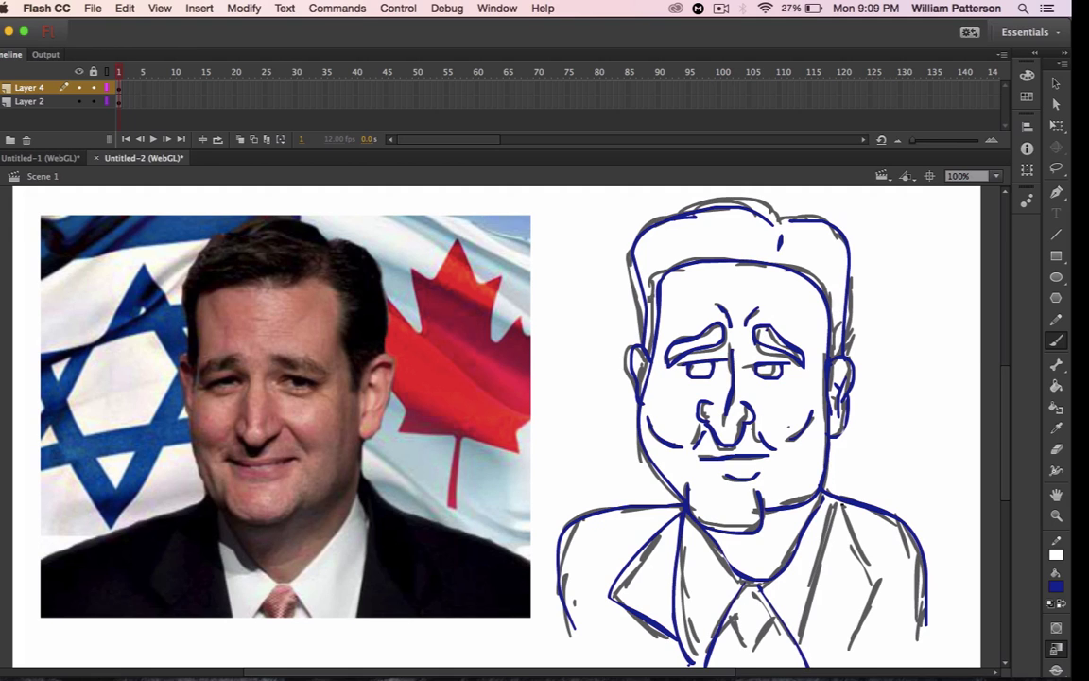
pyautogui.moveTo(841, 504); pyautogui.dragTo(812, 668)
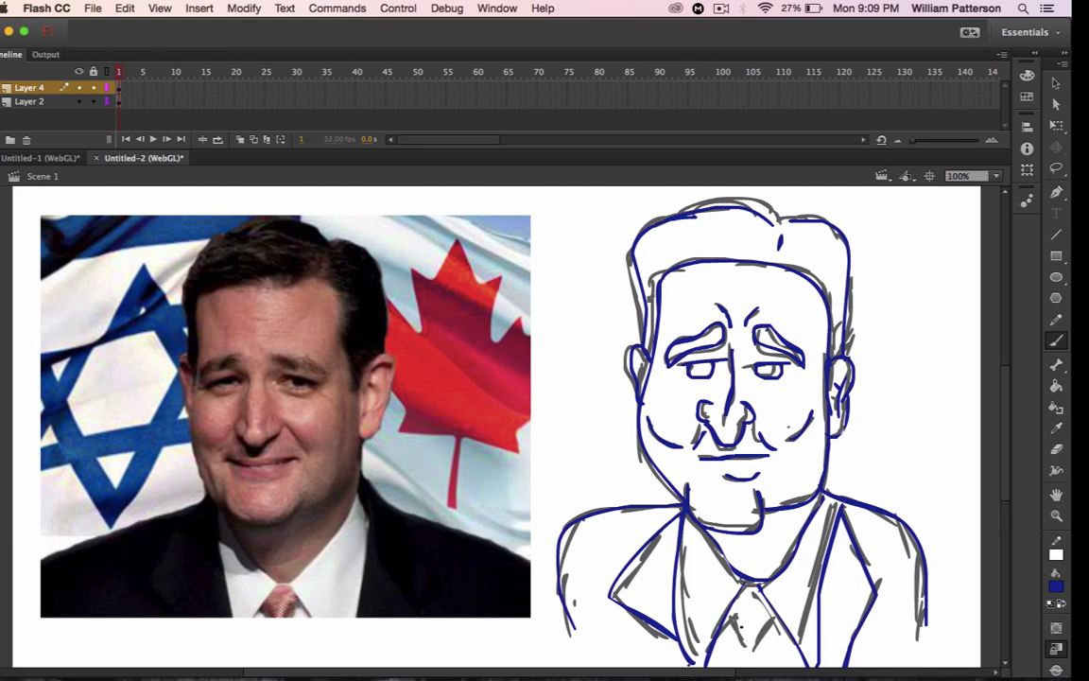
pyautogui.moveTo(727, 619); pyautogui.dragTo(755, 667)
pyautogui.moveTo(780, 619); pyautogui.dragTo(759, 666)
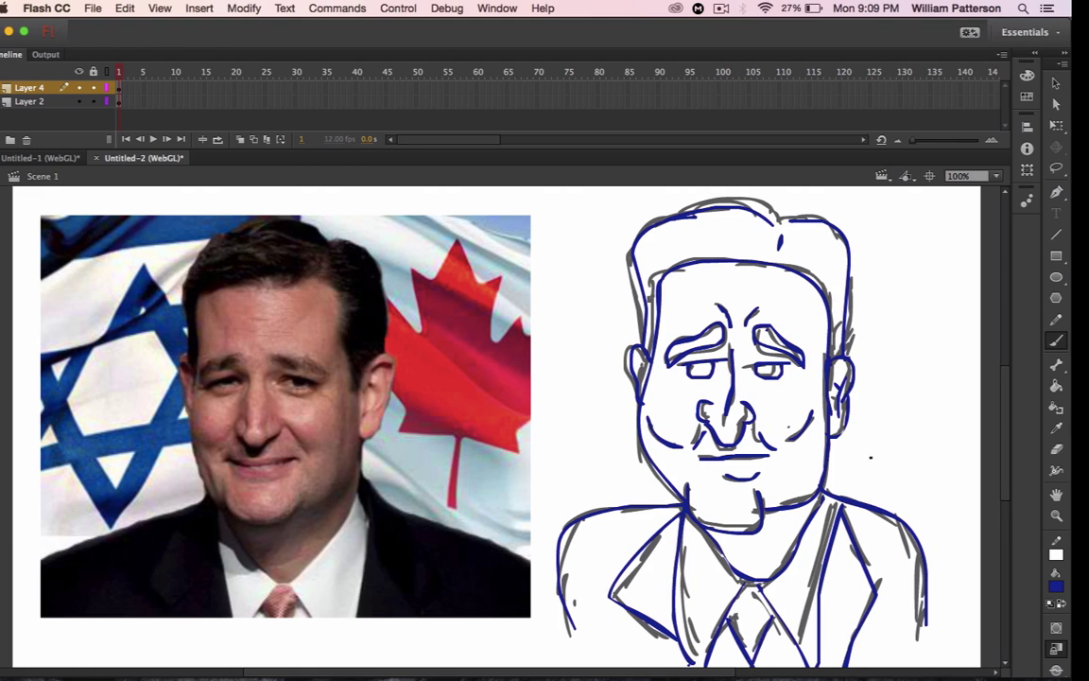
# - Toggle the visibility of Layer 2 to check the dark blue line art without the sketch and photo
pyautogui.click(79, 101)
pyautogui.click(80, 102)
pyautogui.click(80, 101)
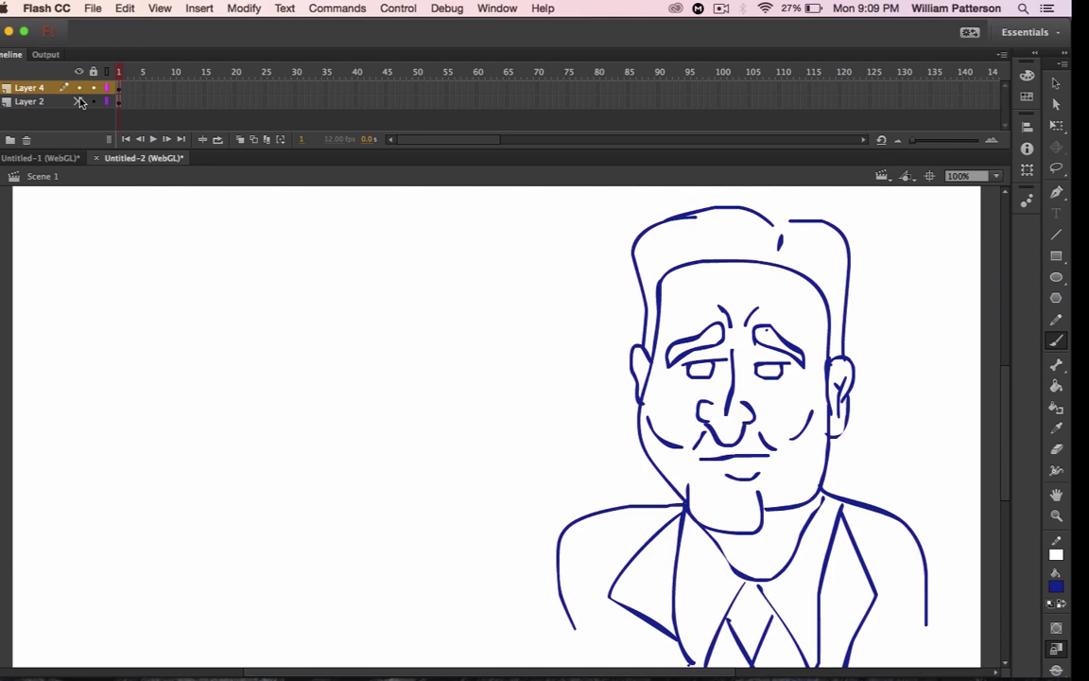
pyautogui.click(79, 101)
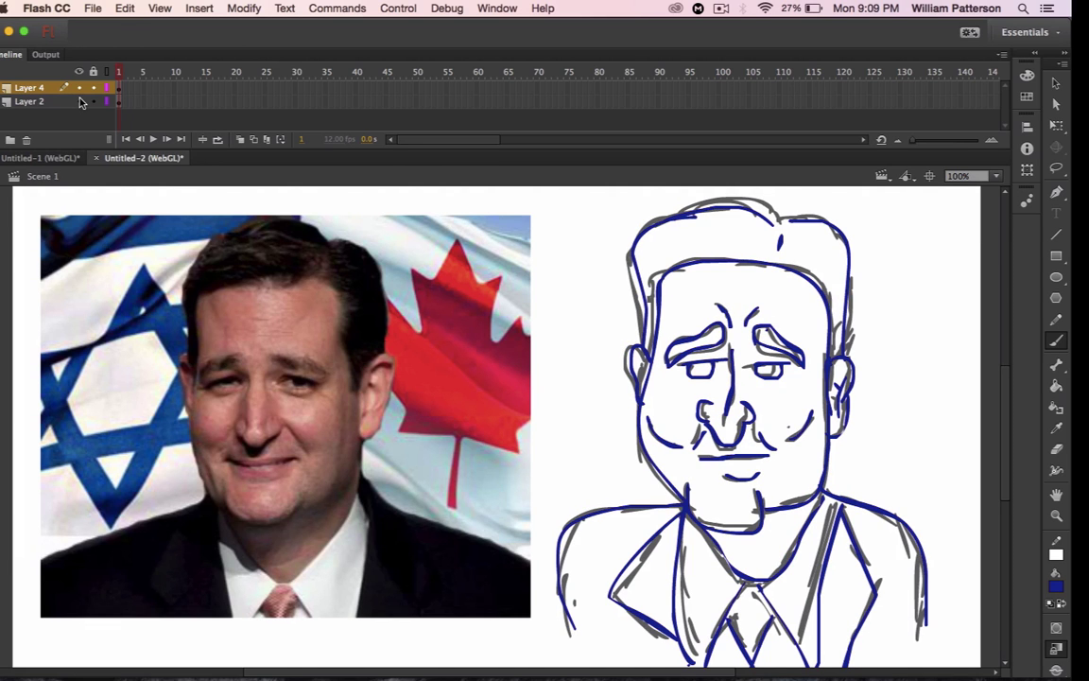
pyautogui.click(80, 101)
pyautogui.click(79, 101)
pyautogui.click(720, 8)
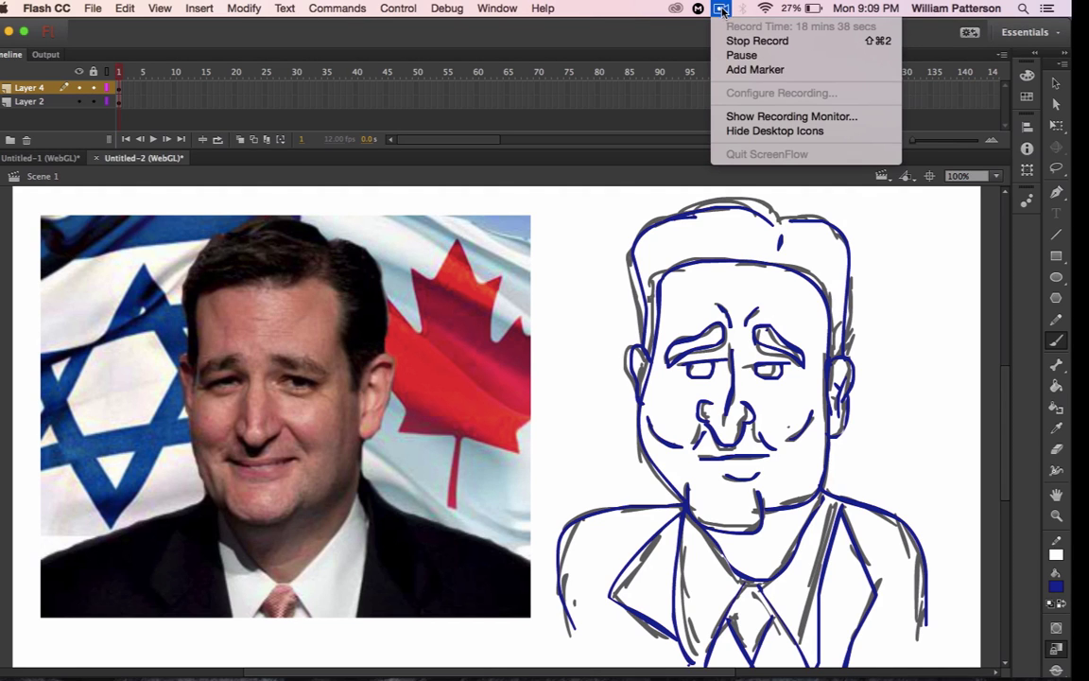
pyautogui.click(742, 55)
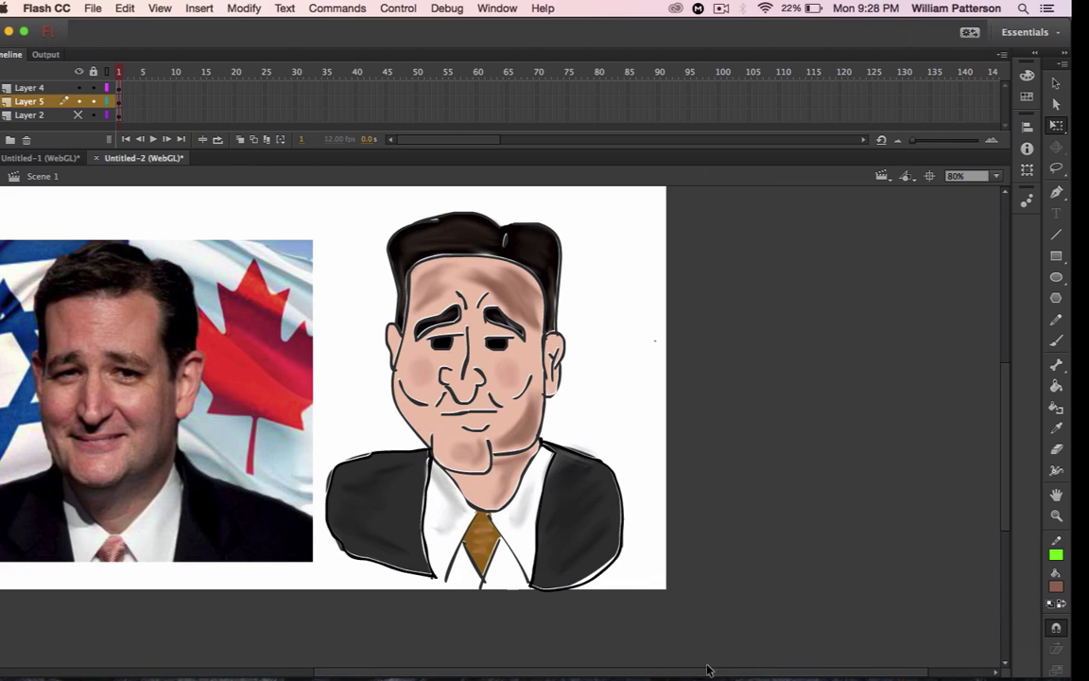
# - Set the stage zoom to 100% and compare the colored caricature with the reference photo
pyautogui.hscroll(-5, 702, 667)
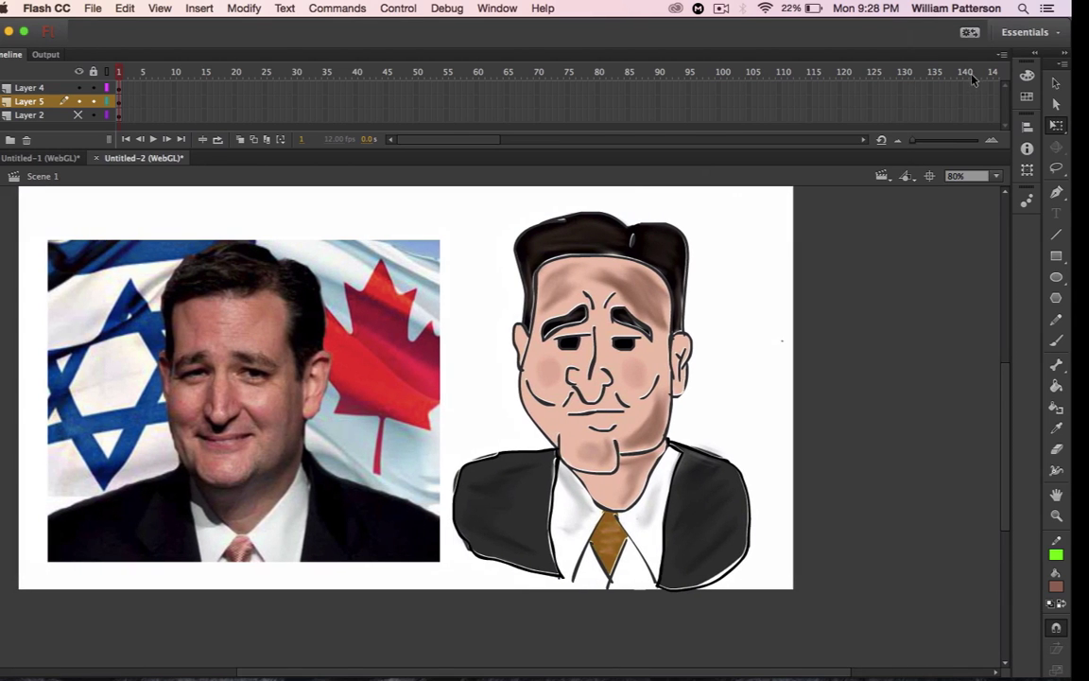
pyautogui.click(971, 176)
pyautogui.write('100')
pyautogui.press('Return')
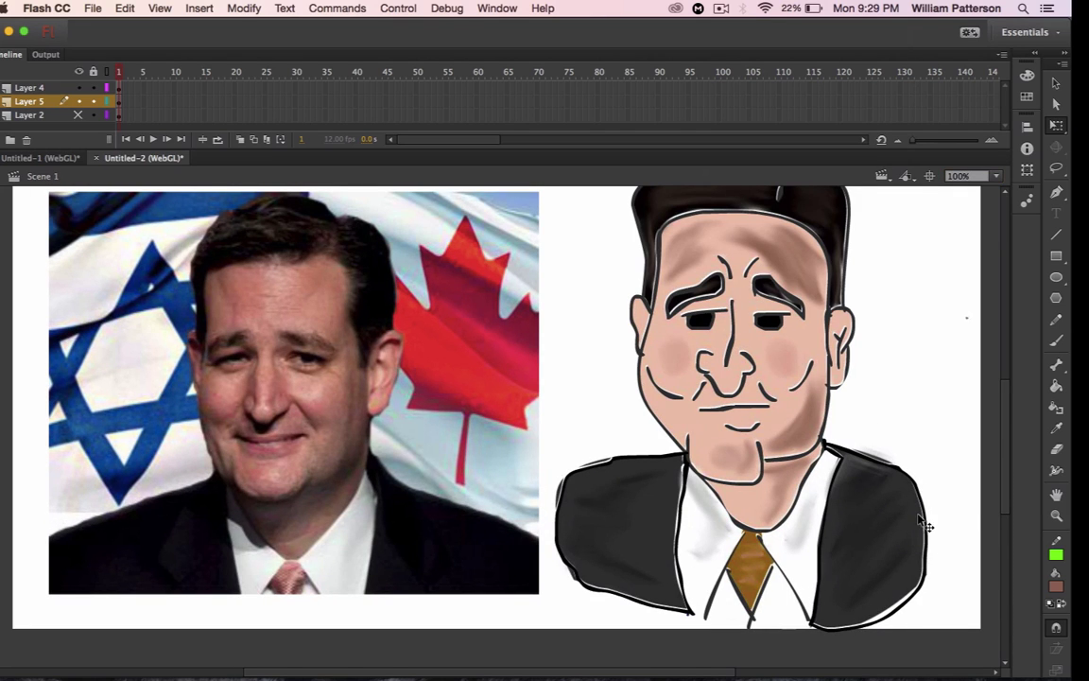
pyautogui.moveTo(1007, 485); pyautogui.dragTo(1010, 472)
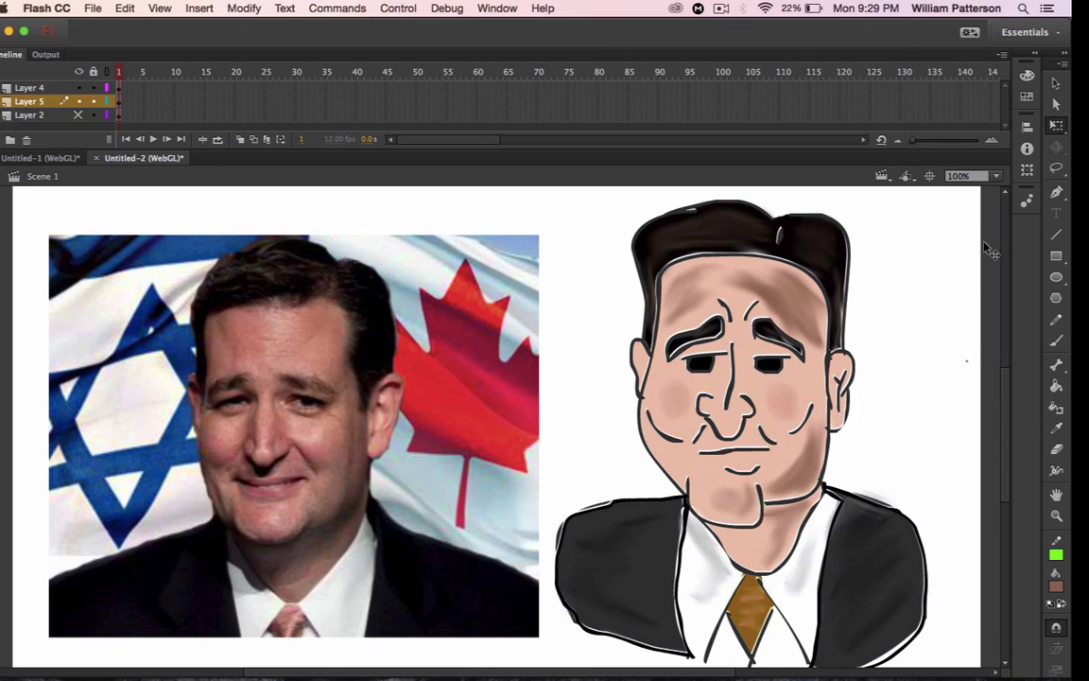
# - Select the photo and the whole caricature with the Free Transform tool and delete them from the stage
pyautogui.click(1055, 126)
pyautogui.moveTo(12, 189); pyautogui.dragTo(1008, 677)
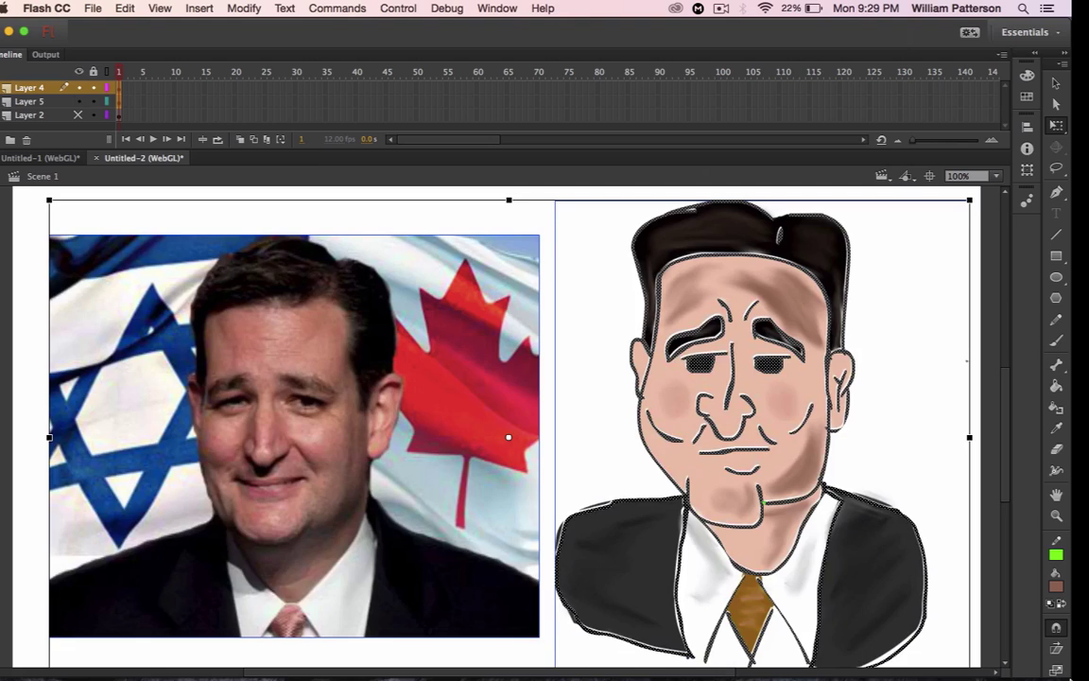
pyautogui.press('Delete')
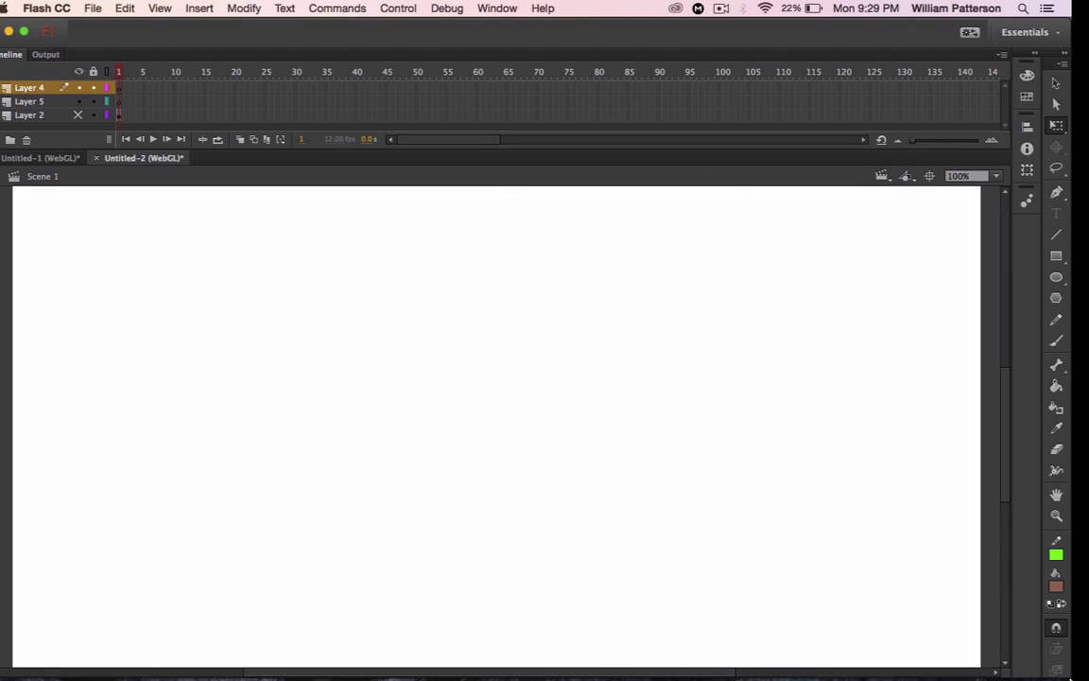
# - Reset the colors to a white stroke and black fill, and brush a thumbs-up hand with curled fingers
pyautogui.click(1049, 603)
pyautogui.click(1061, 603)
pyautogui.click(1057, 341)
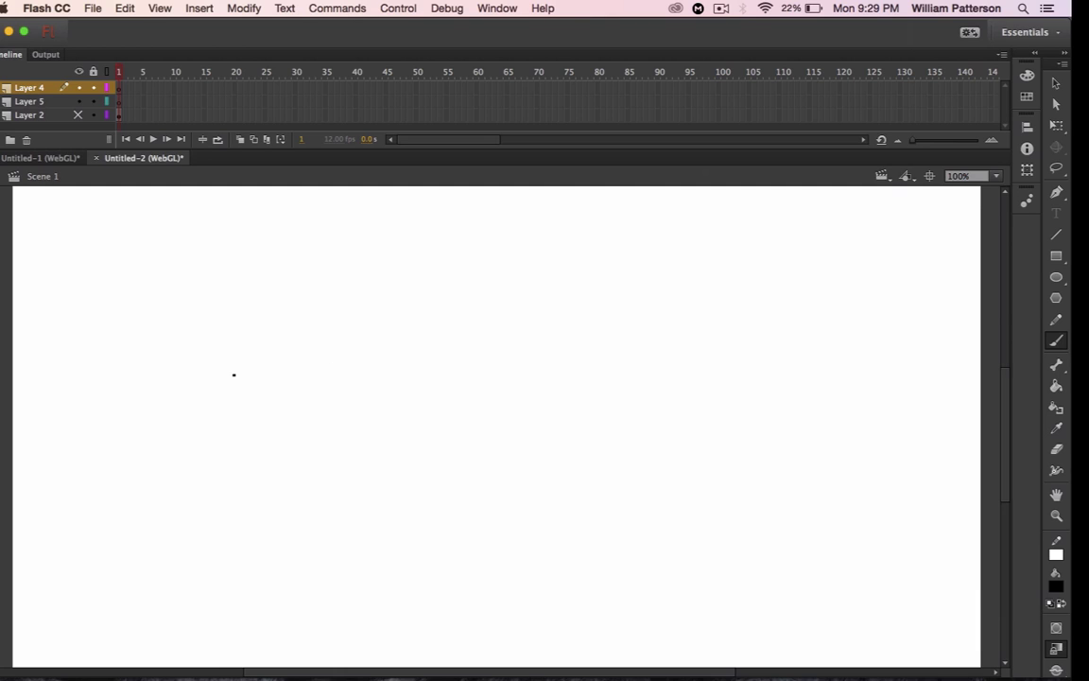
pyautogui.moveTo(233, 374)
pyautogui.mouseDown()
pyautogui.moveTo(102, 275)
pyautogui.moveTo(160, 224)
pyautogui.moveTo(239, 264)
pyautogui.moveTo(286, 211)
pyautogui.moveTo(339, 273)
pyautogui.moveTo(292, 348)
pyautogui.mouseUp()
pyautogui.hotkey('ctrl', 'z')
pyautogui.moveTo(233, 396)
pyautogui.mouseDown()
pyautogui.moveTo(174, 324)
pyautogui.moveTo(243, 282)
pyautogui.moveTo(291, 358)
pyautogui.moveTo(376, 343)
pyautogui.moveTo(403, 446)
pyautogui.moveTo(421, 469)
pyautogui.moveTo(413, 515)
pyautogui.moveTo(259, 507)
pyautogui.moveTo(193, 486)
pyautogui.moveTo(234, 401)
pyautogui.mouseUp()
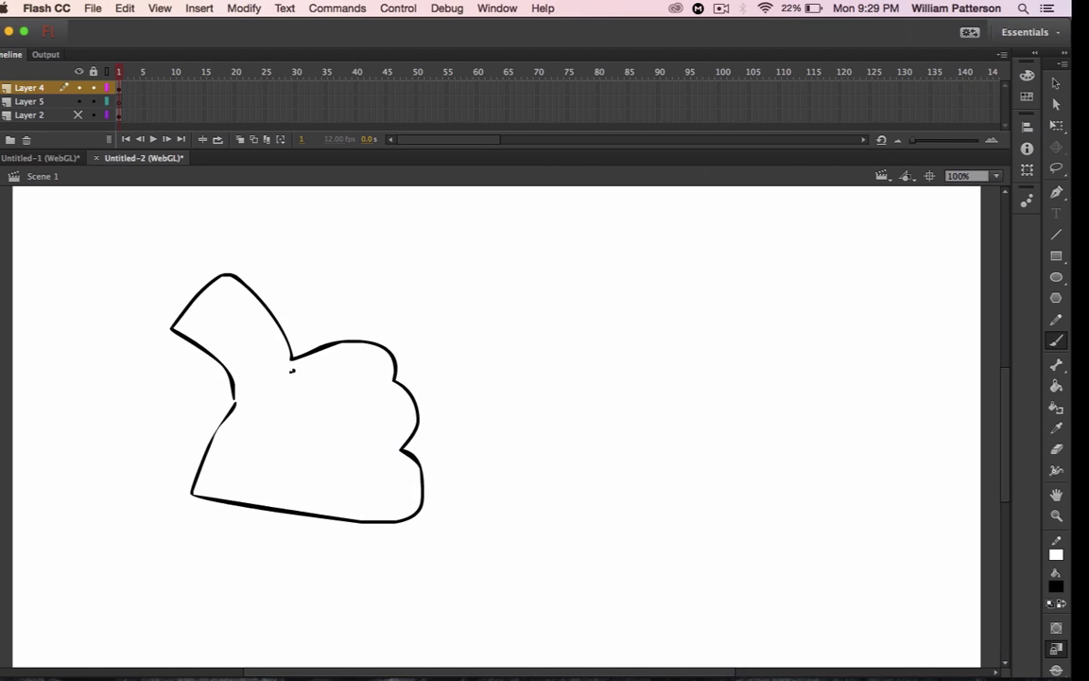
pyautogui.moveTo(292, 369)
pyautogui.mouseDown()
pyautogui.moveTo(340, 468)
pyautogui.moveTo(326, 489)
pyautogui.moveTo(362, 513)
pyautogui.mouseUp()
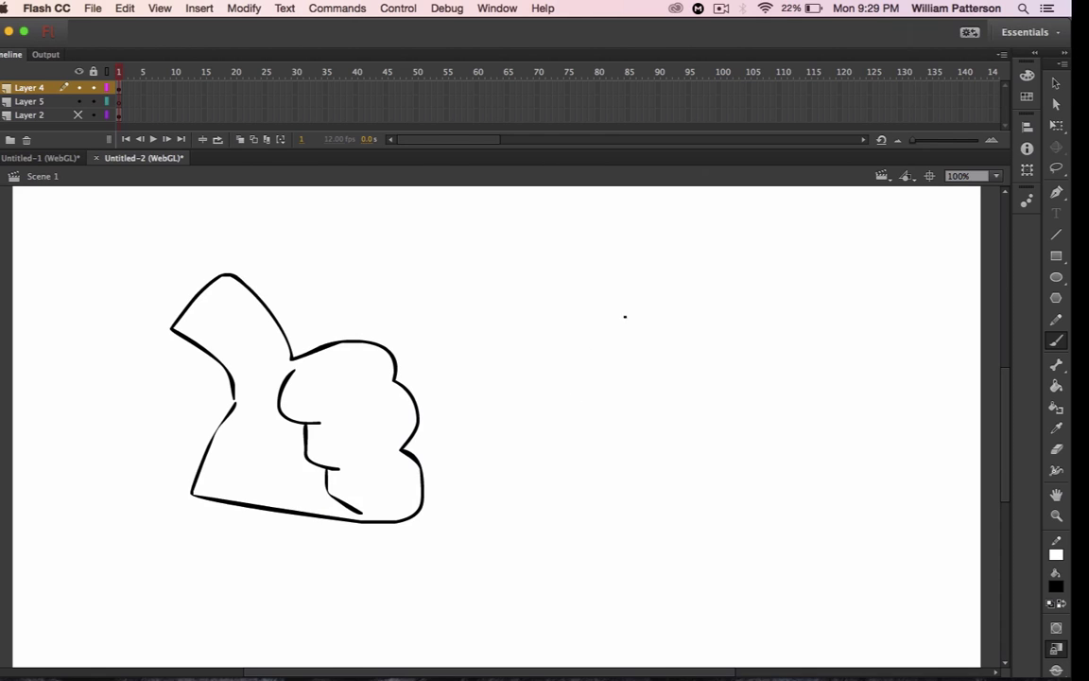
# - Brush a large downward arrow beside the hand and handwrite "Subscribe" beneath it
pyautogui.moveTo(603, 249)
pyautogui.mouseDown()
pyautogui.moveTo(627, 389)
pyautogui.moveTo(544, 349)
pyautogui.moveTo(667, 475)
pyautogui.moveTo(696, 483)
pyautogui.moveTo(716, 368)
pyautogui.moveTo(703, 374)
pyautogui.moveTo(652, 254)
pyautogui.moveTo(587, 247)
pyautogui.mouseUp()
pyautogui.moveTo(622, 530)
pyautogui.mouseDown()
pyautogui.moveTo(607, 588)
pyautogui.moveTo(633, 596)
pyautogui.moveTo(696, 588)
pyautogui.mouseUp()
pyautogui.moveTo(689, 499); pyautogui.dragTo(717, 573)
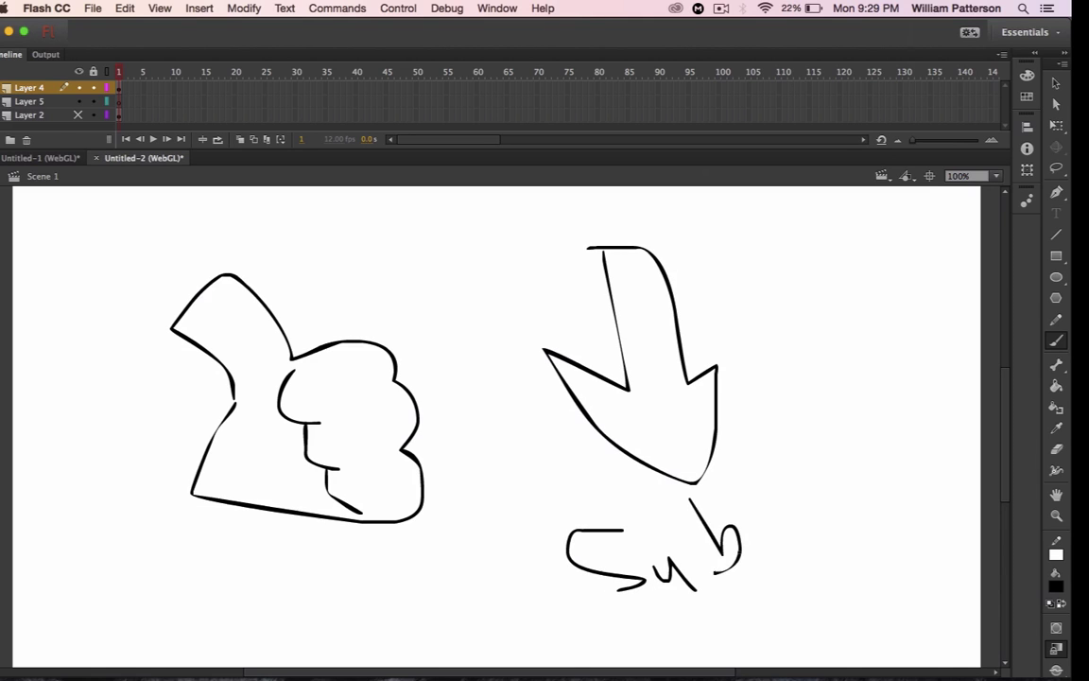
pyautogui.moveTo(802, 537); pyautogui.dragTo(780, 577)
pyautogui.moveTo(830, 524)
pyautogui.mouseDown()
pyautogui.moveTo(821, 553)
pyautogui.moveTo(869, 561)
pyautogui.moveTo(851, 531)
pyautogui.moveTo(853, 508)
pyautogui.moveTo(918, 522)
pyautogui.moveTo(951, 508)
pyautogui.moveTo(954, 535)
pyautogui.mouseUp()
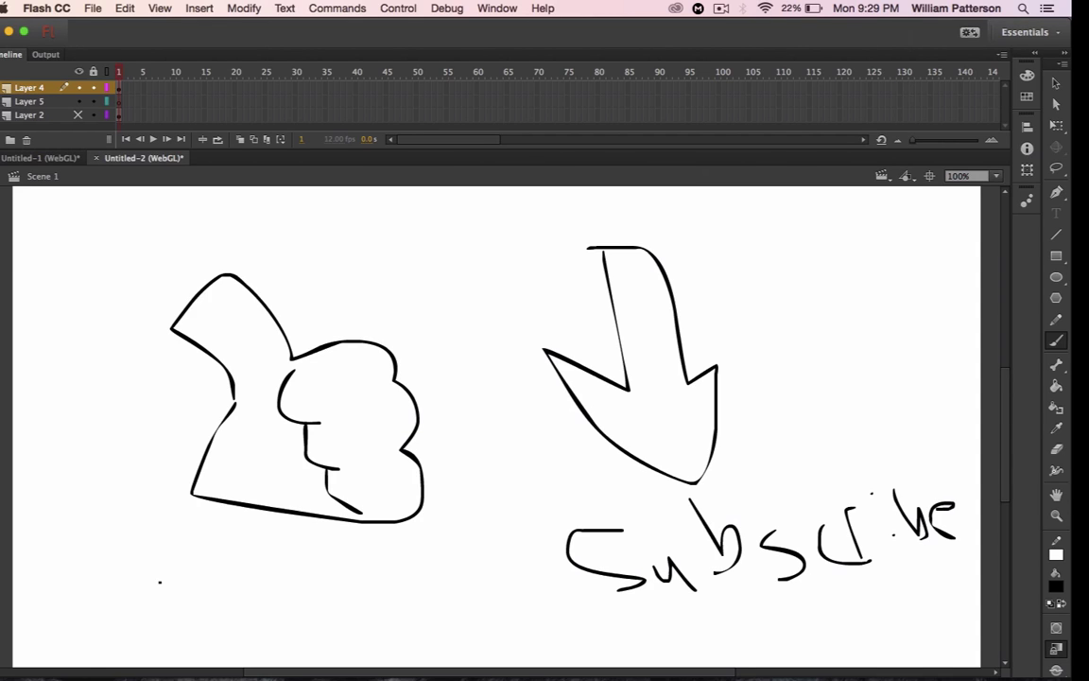
# - Handwrite "Comment" below the thumbs-up hand and brush a small downward arrow after the word
pyautogui.moveTo(140, 598)
pyautogui.mouseDown()
pyautogui.moveTo(101, 595)
pyautogui.moveTo(142, 666)
pyautogui.mouseUp()
pyautogui.moveTo(178, 613)
pyautogui.mouseDown()
pyautogui.moveTo(223, 617)
pyautogui.moveTo(225, 642)
pyautogui.moveTo(251, 620)
pyautogui.moveTo(280, 624)
pyautogui.moveTo(286, 601)
pyautogui.moveTo(332, 612)
pyautogui.moveTo(355, 594)
pyautogui.moveTo(373, 618)
pyautogui.moveTo(379, 606)
pyautogui.moveTo(454, 616)
pyautogui.mouseUp()
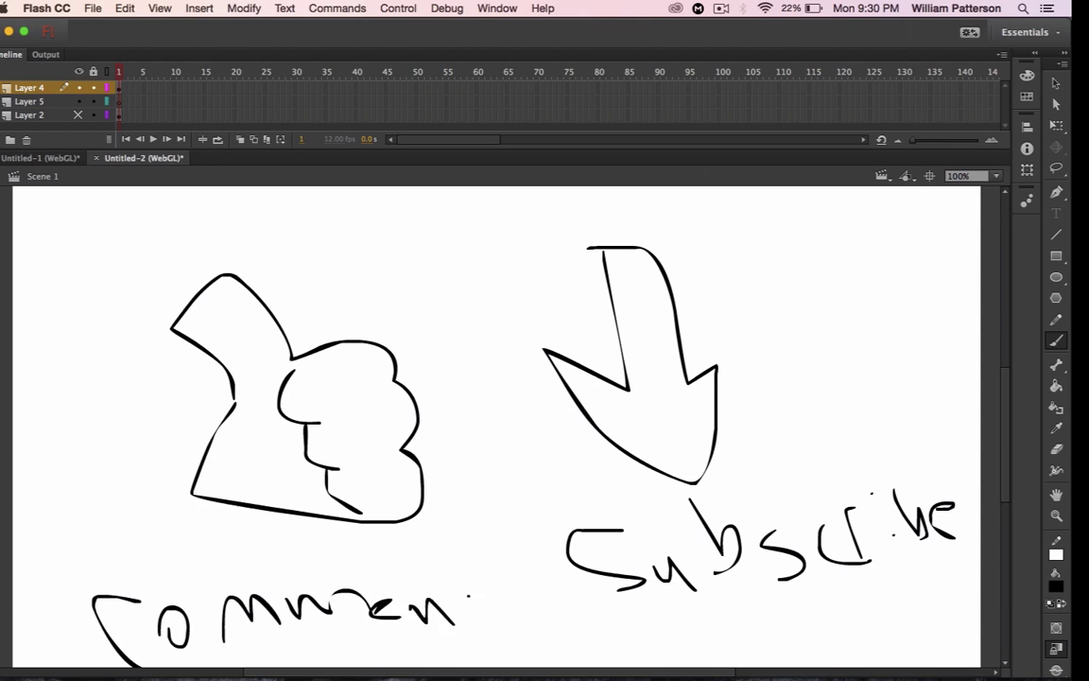
pyautogui.moveTo(480, 572)
pyautogui.mouseDown()
pyautogui.moveTo(497, 626)
pyautogui.moveTo(524, 594)
pyautogui.mouseUp()
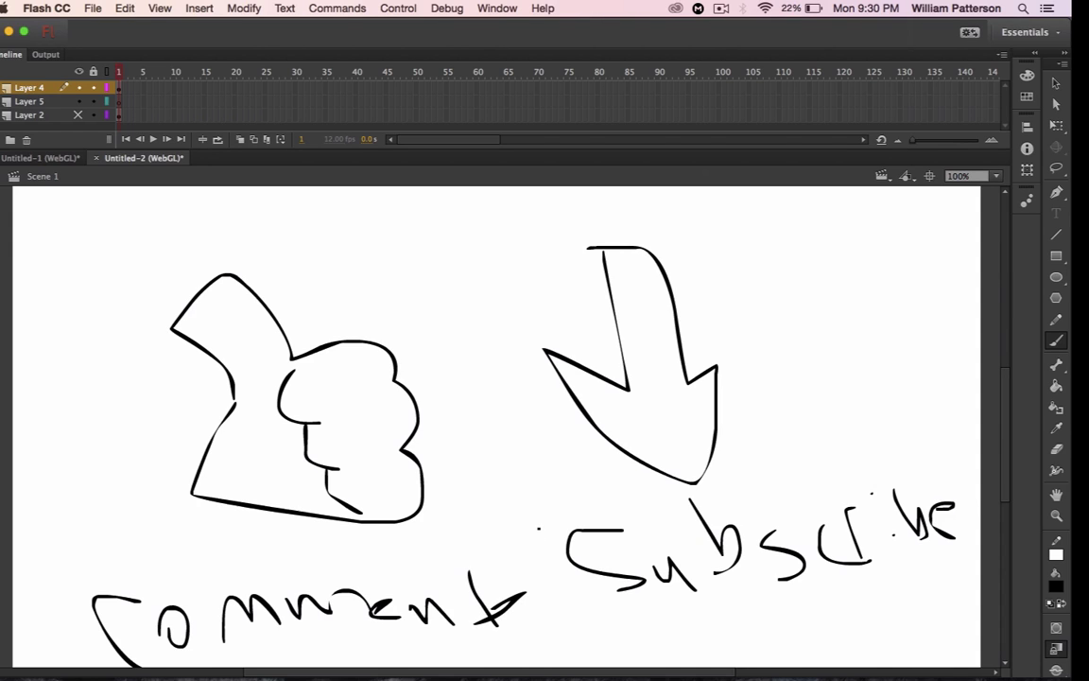
pyautogui.moveTo(539, 529); pyautogui.dragTo(568, 639)
pyautogui.moveTo(545, 600)
pyautogui.mouseDown()
pyautogui.moveTo(567, 641)
pyautogui.moveTo(558, 595)
pyautogui.moveTo(527, 593)
pyautogui.mouseUp()
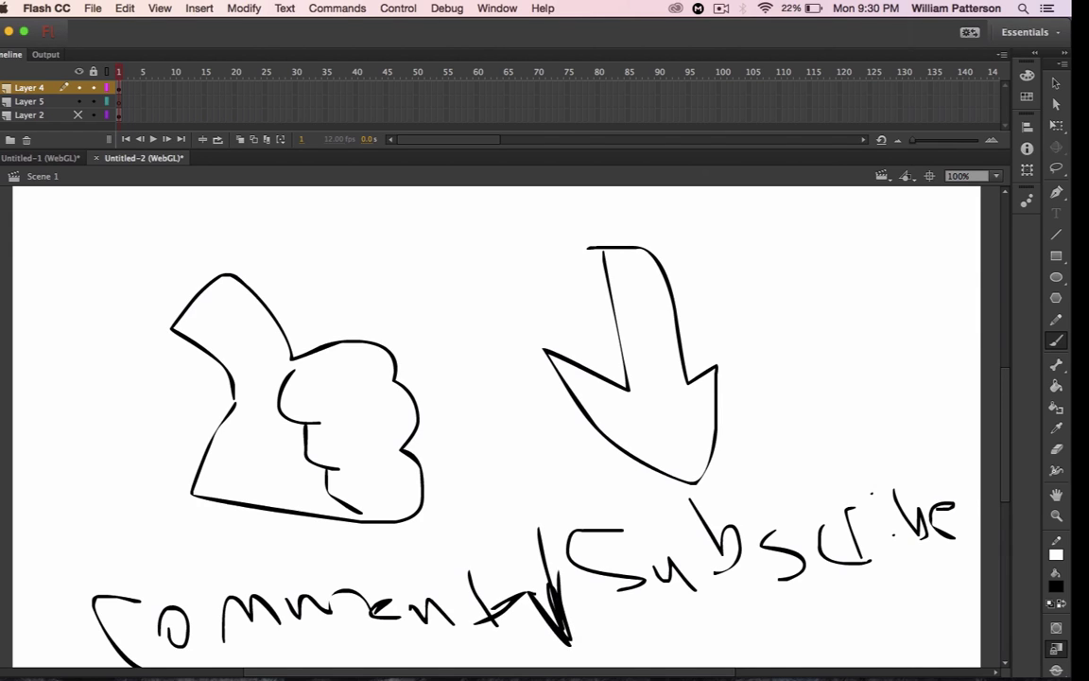
pyautogui.click(721, 8)
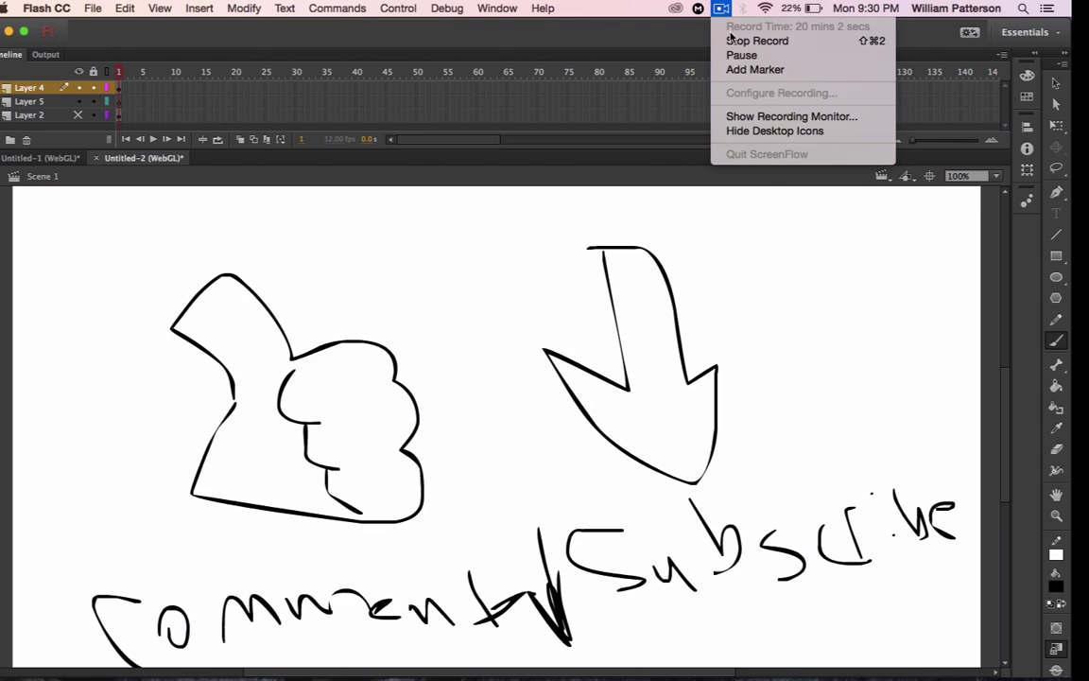